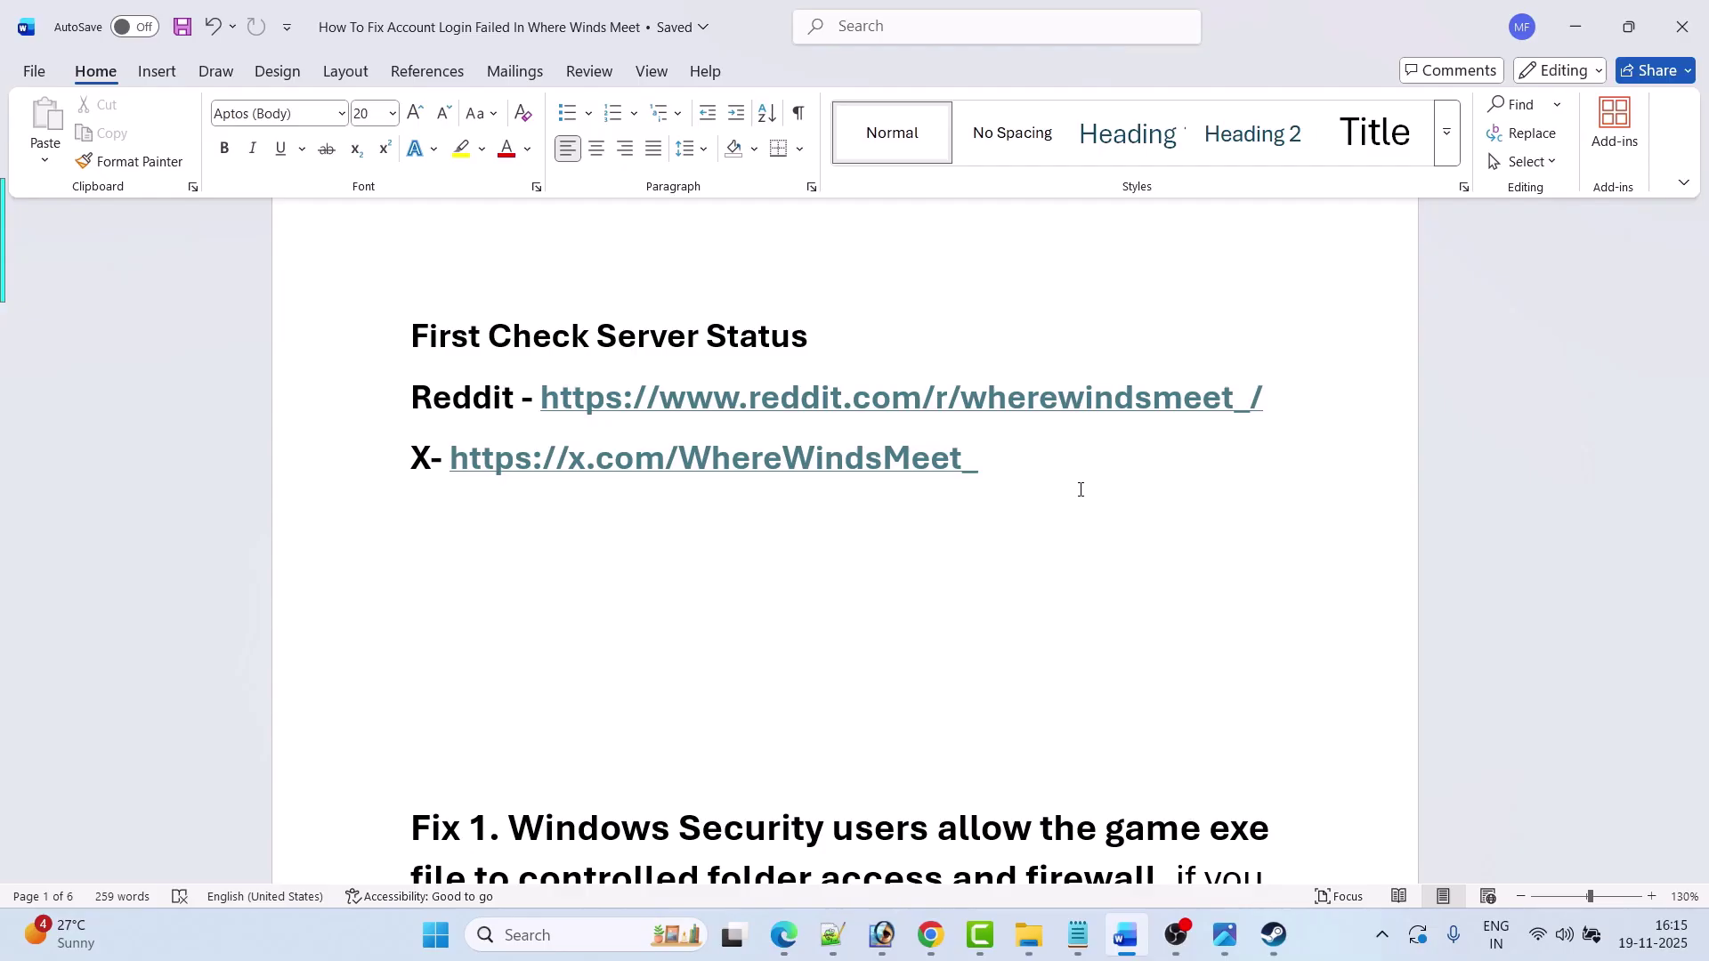
Step: Scroll the guide down to the Fix 1 section on Windows Security and antivirus
scroll(1081, 490, "down", 5)
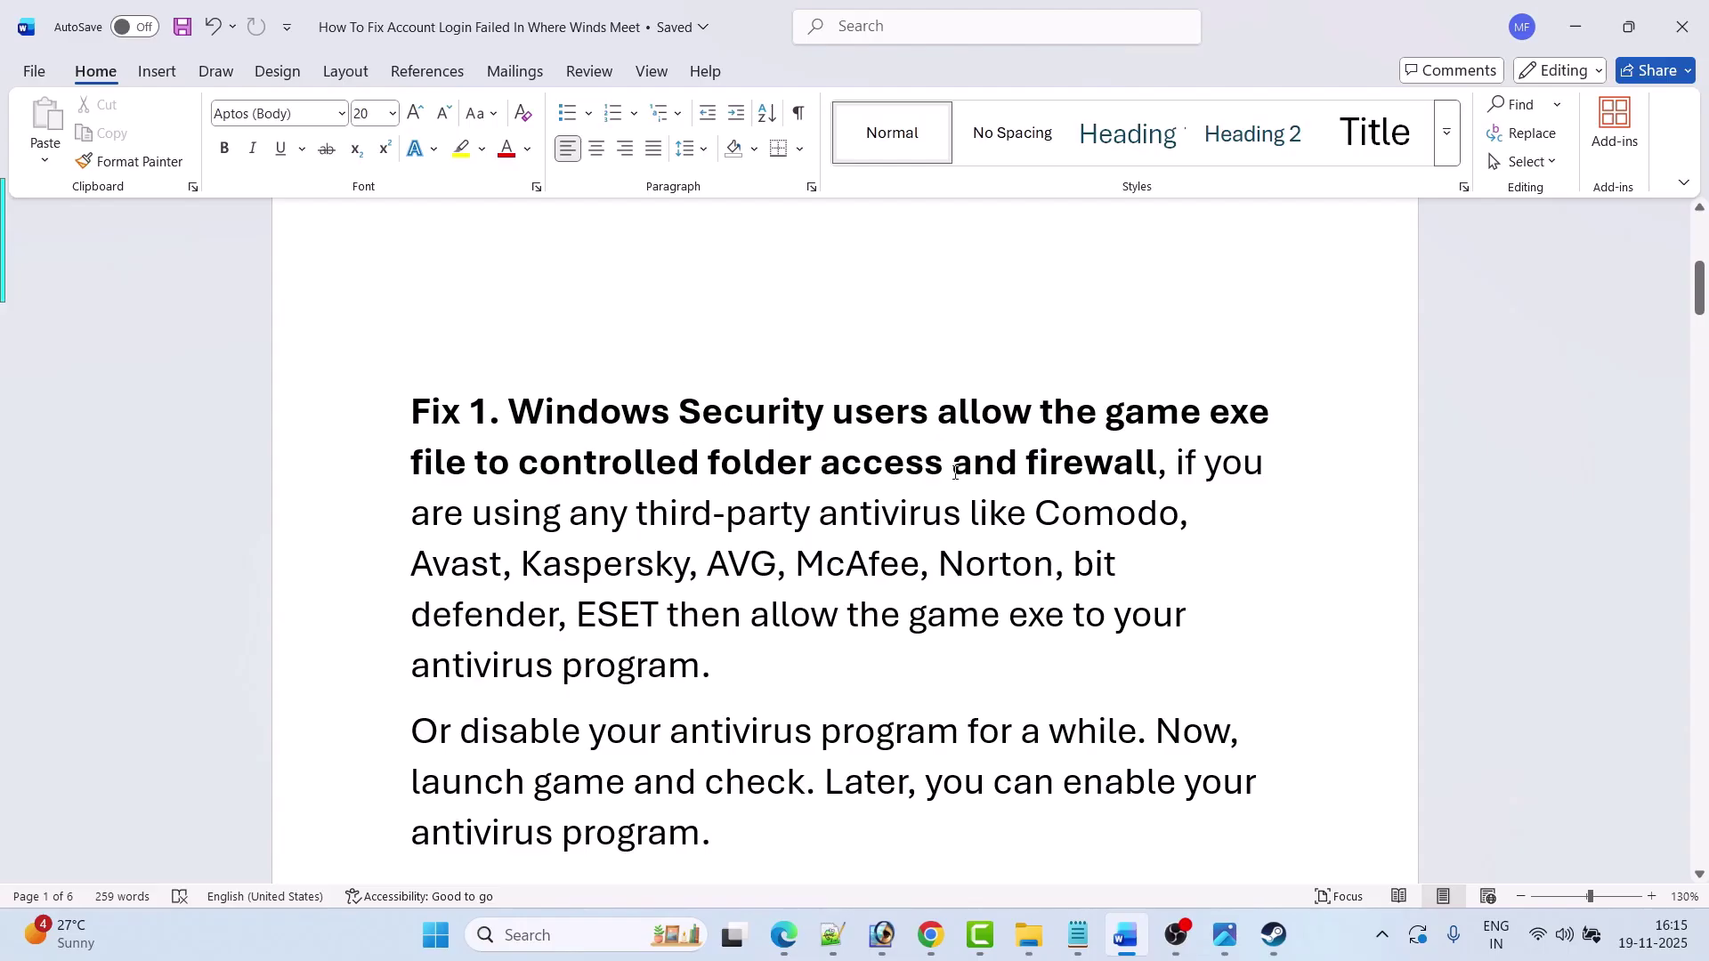
Step: Open Windows Security and browse for an app to add under Controlled folder access
left_click(571, 945)
type("windows Security")
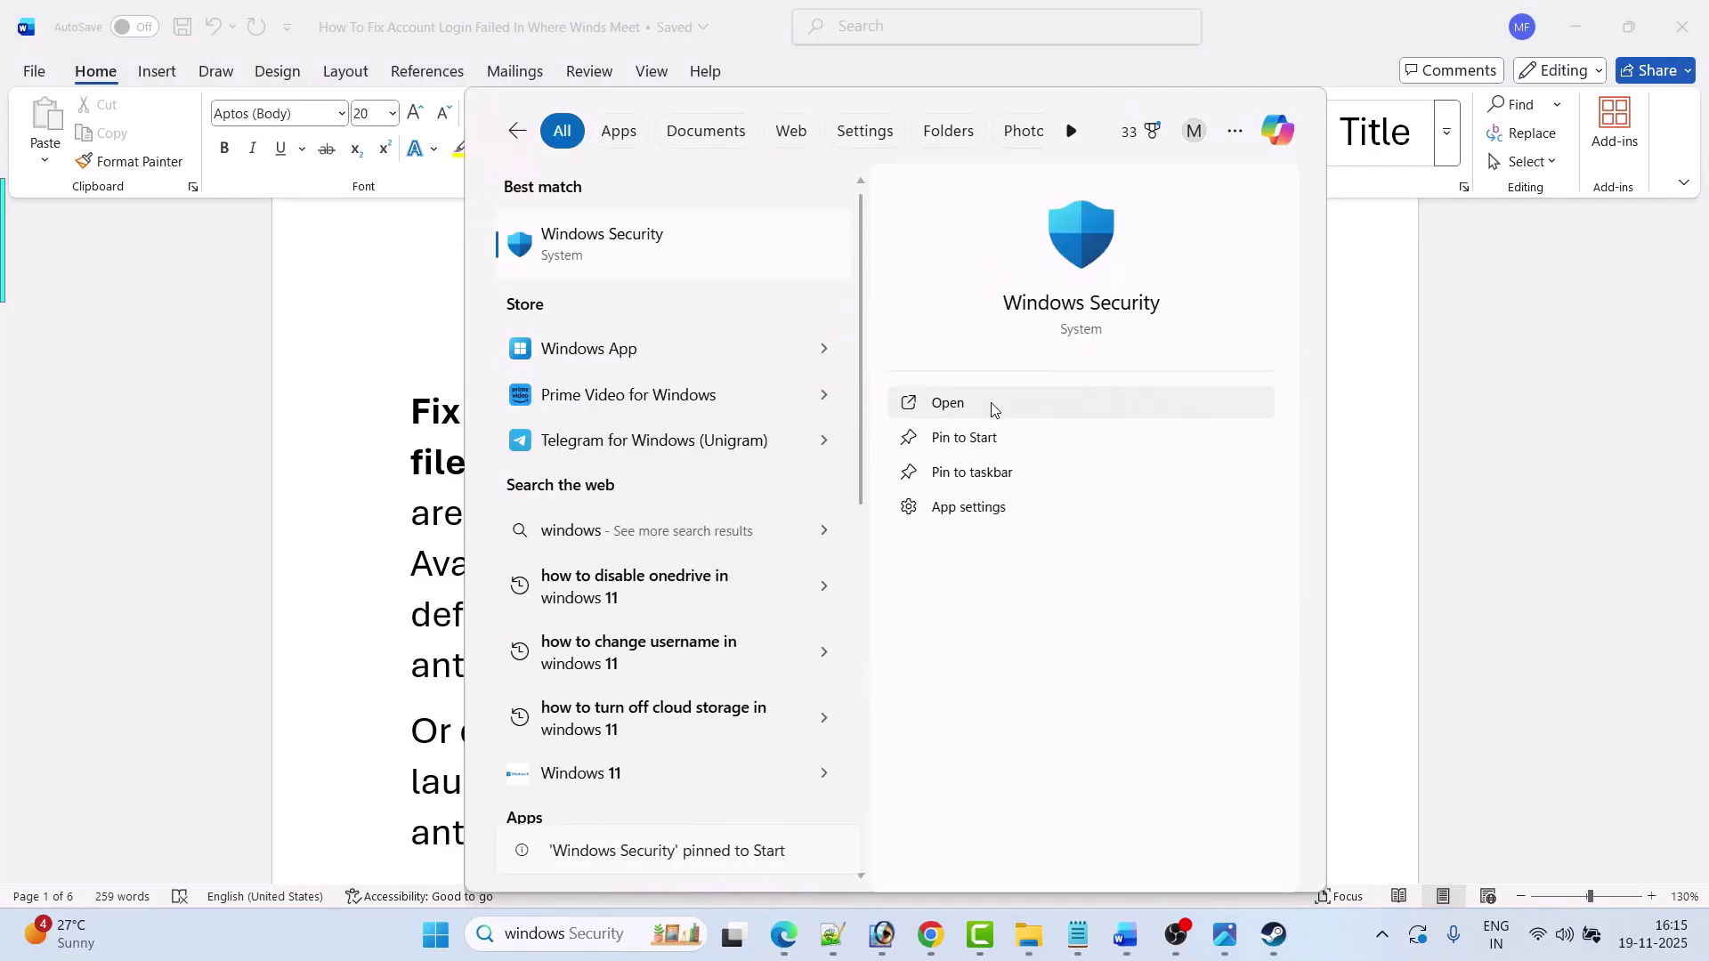
left_click(992, 406)
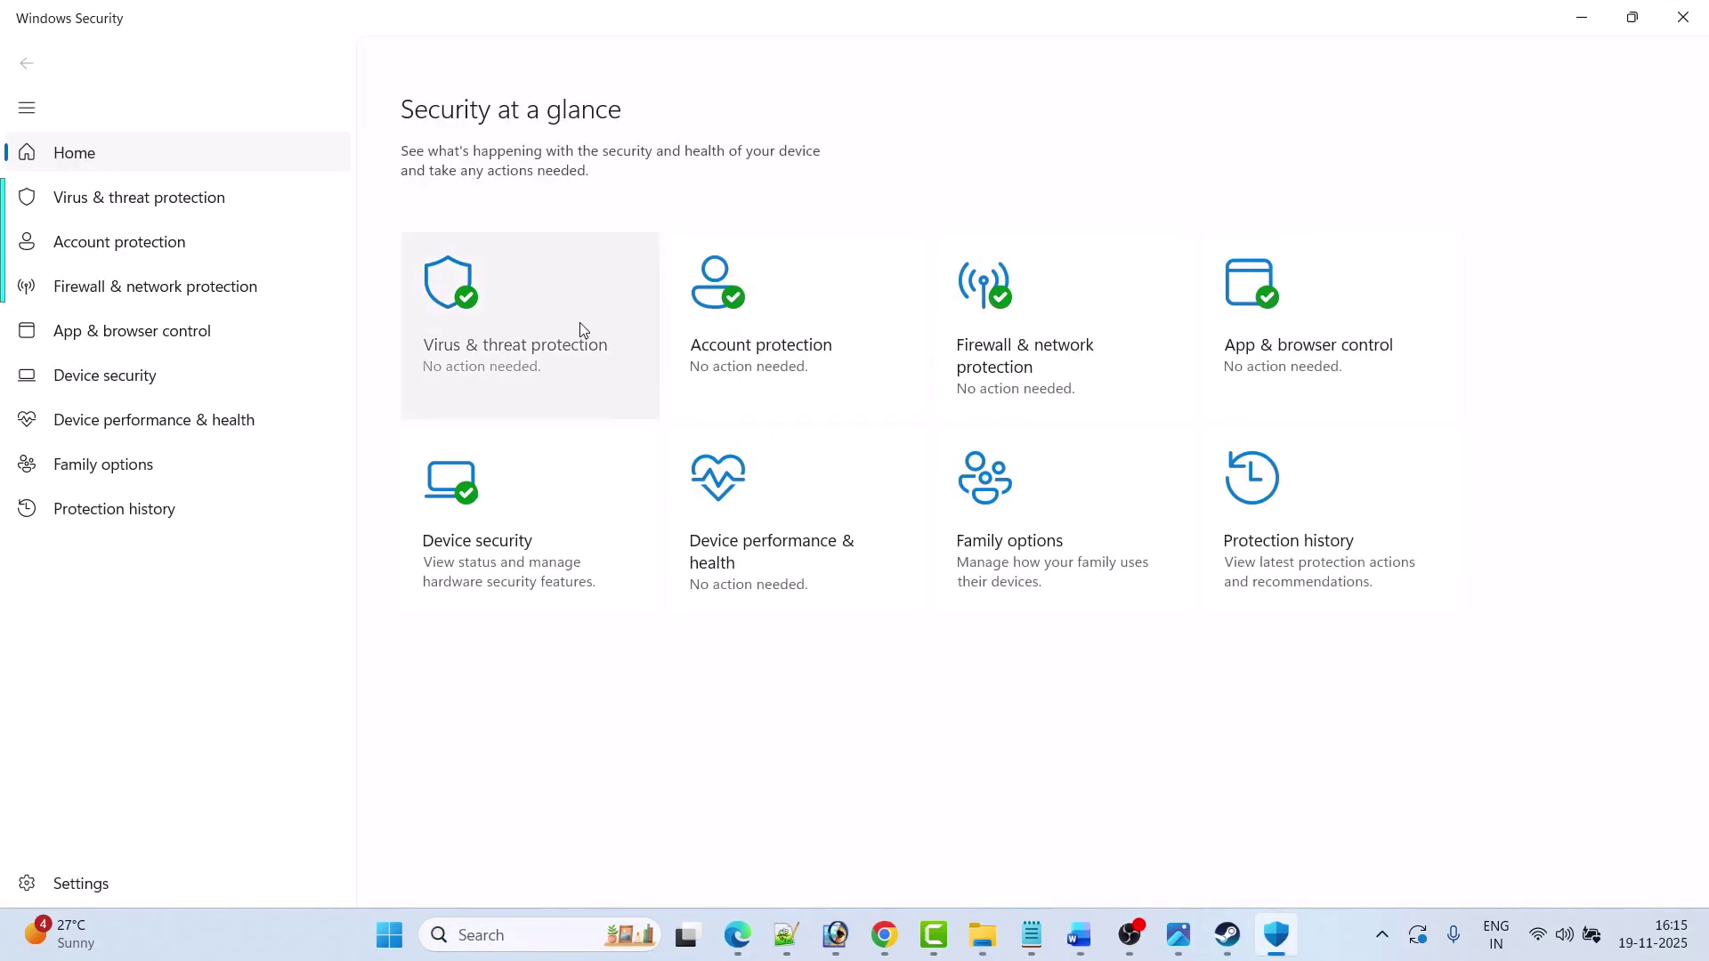
left_click(517, 350)
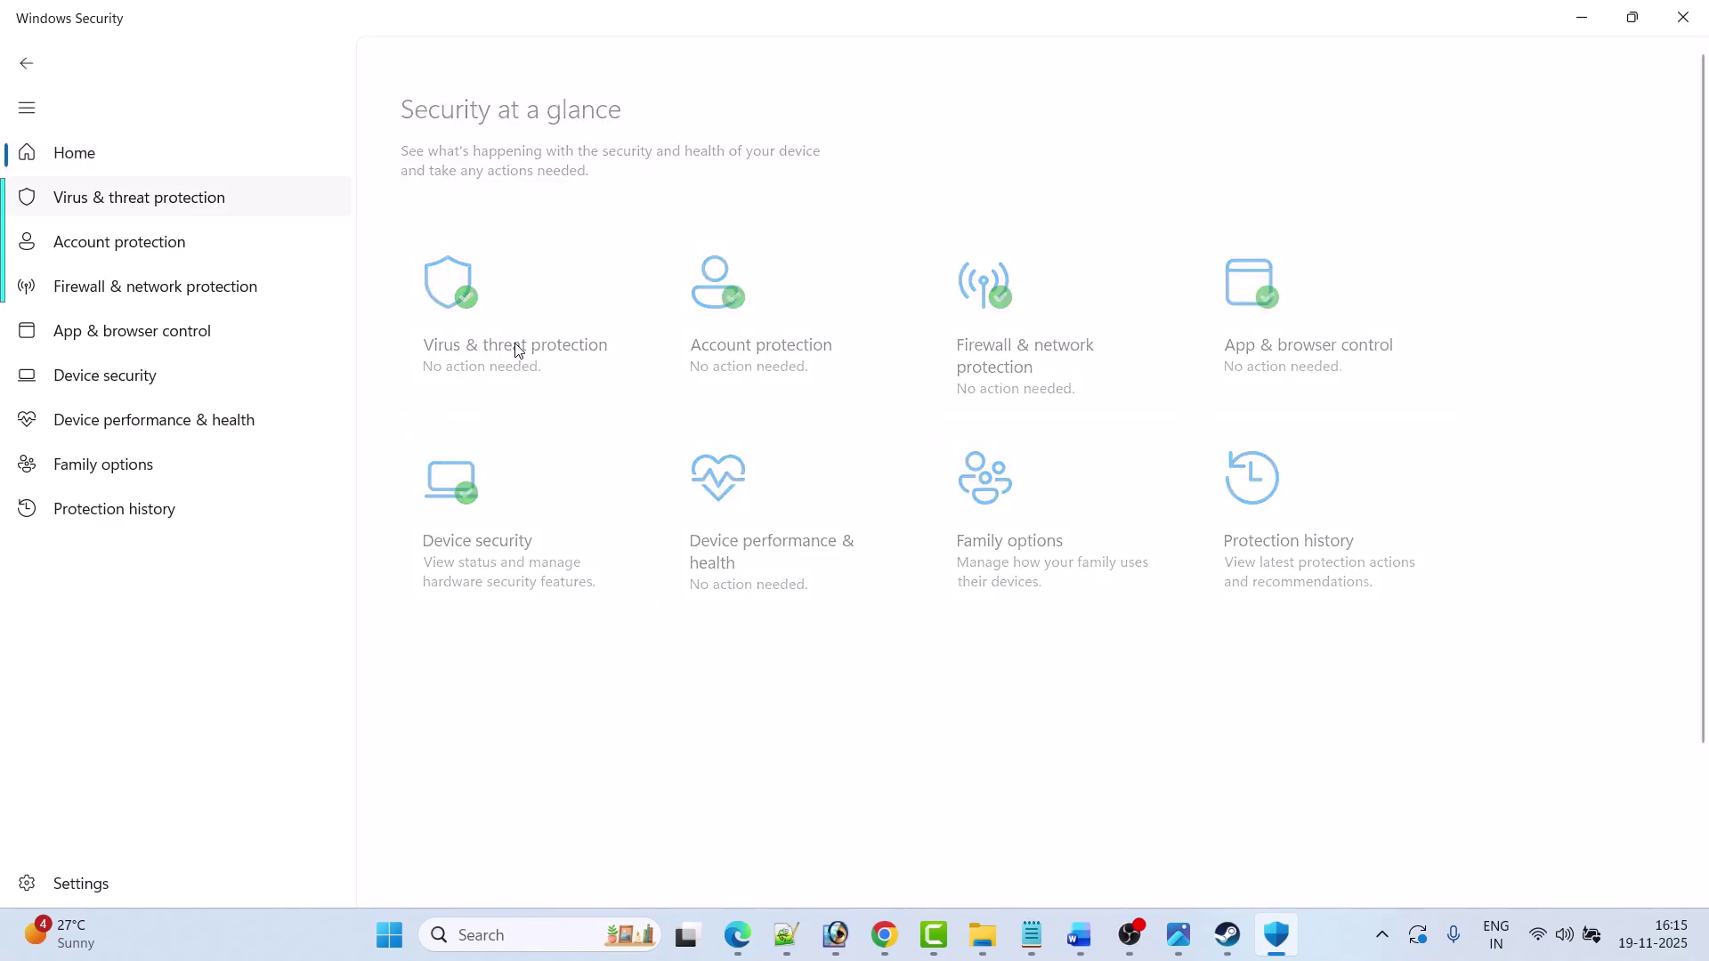
scroll(836, 473, "down", 3)
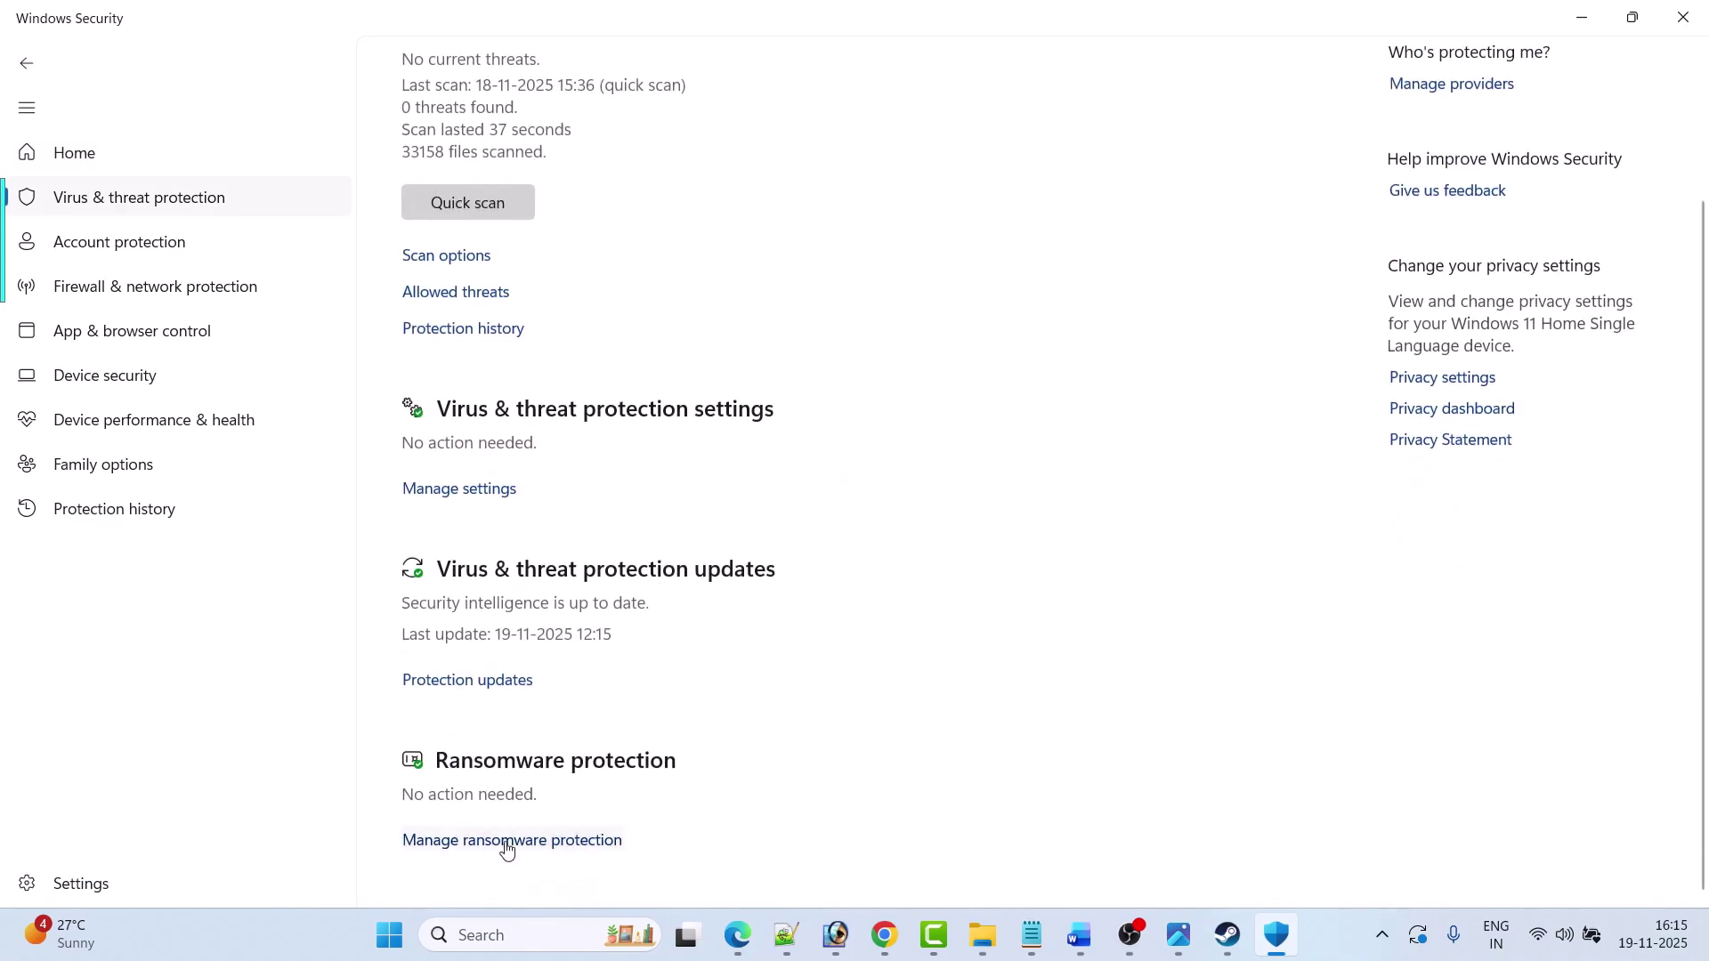
left_click(546, 846)
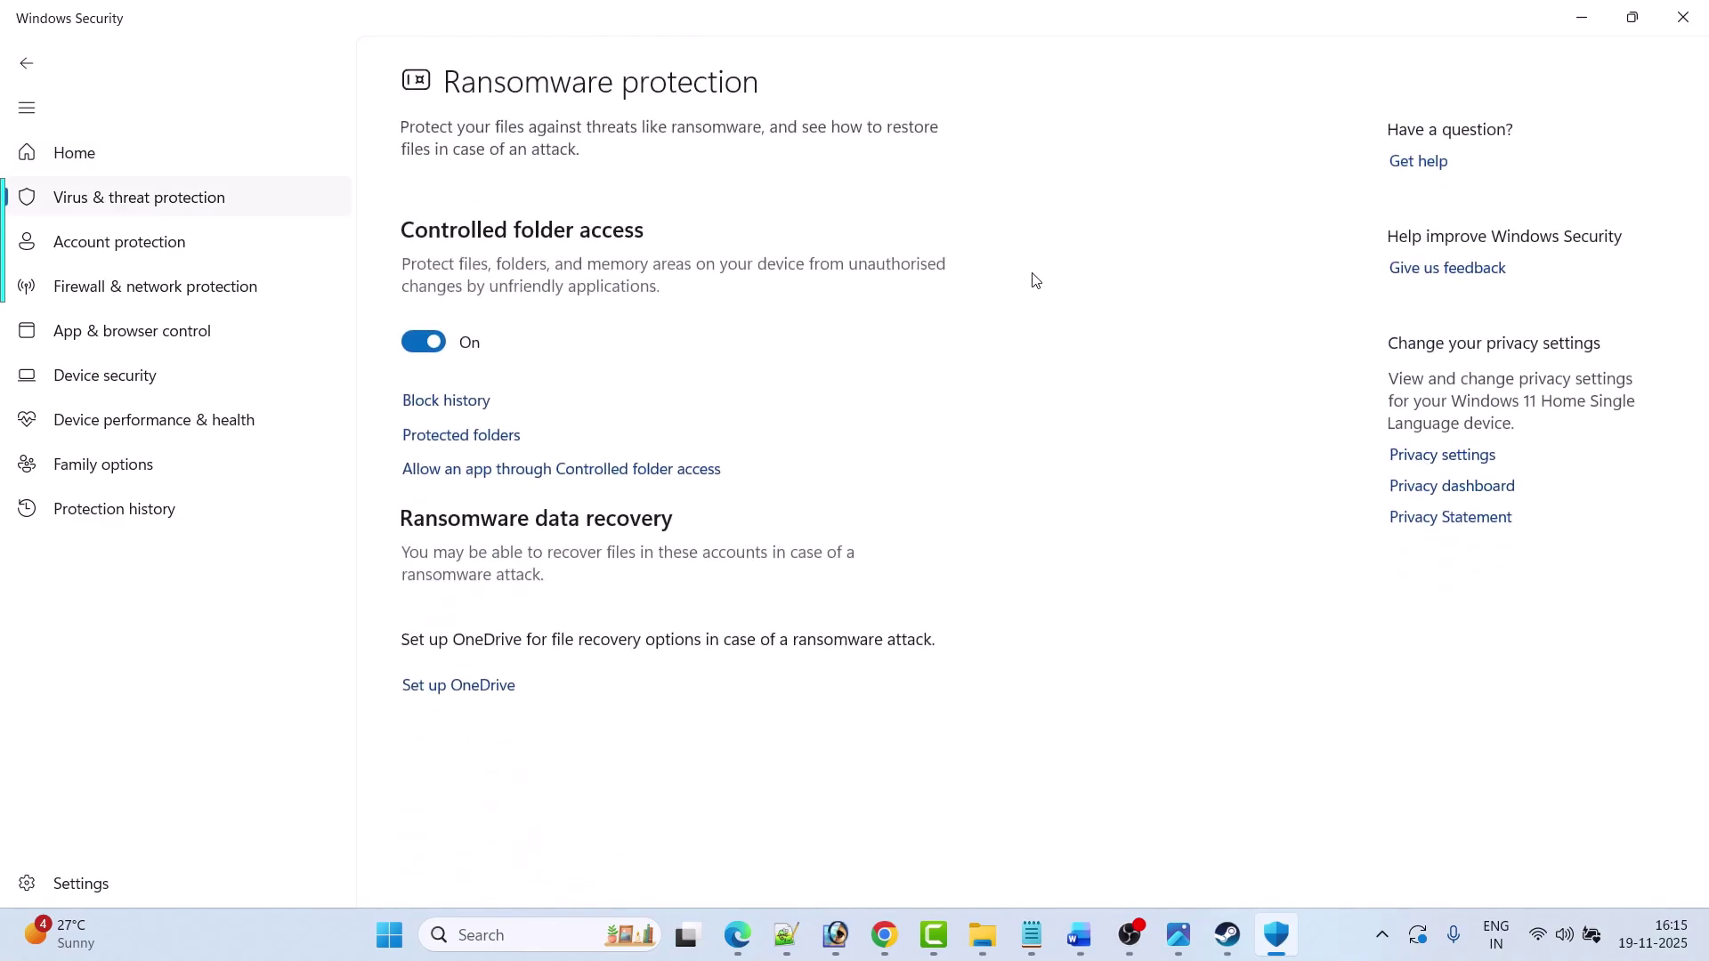
left_click(633, 470)
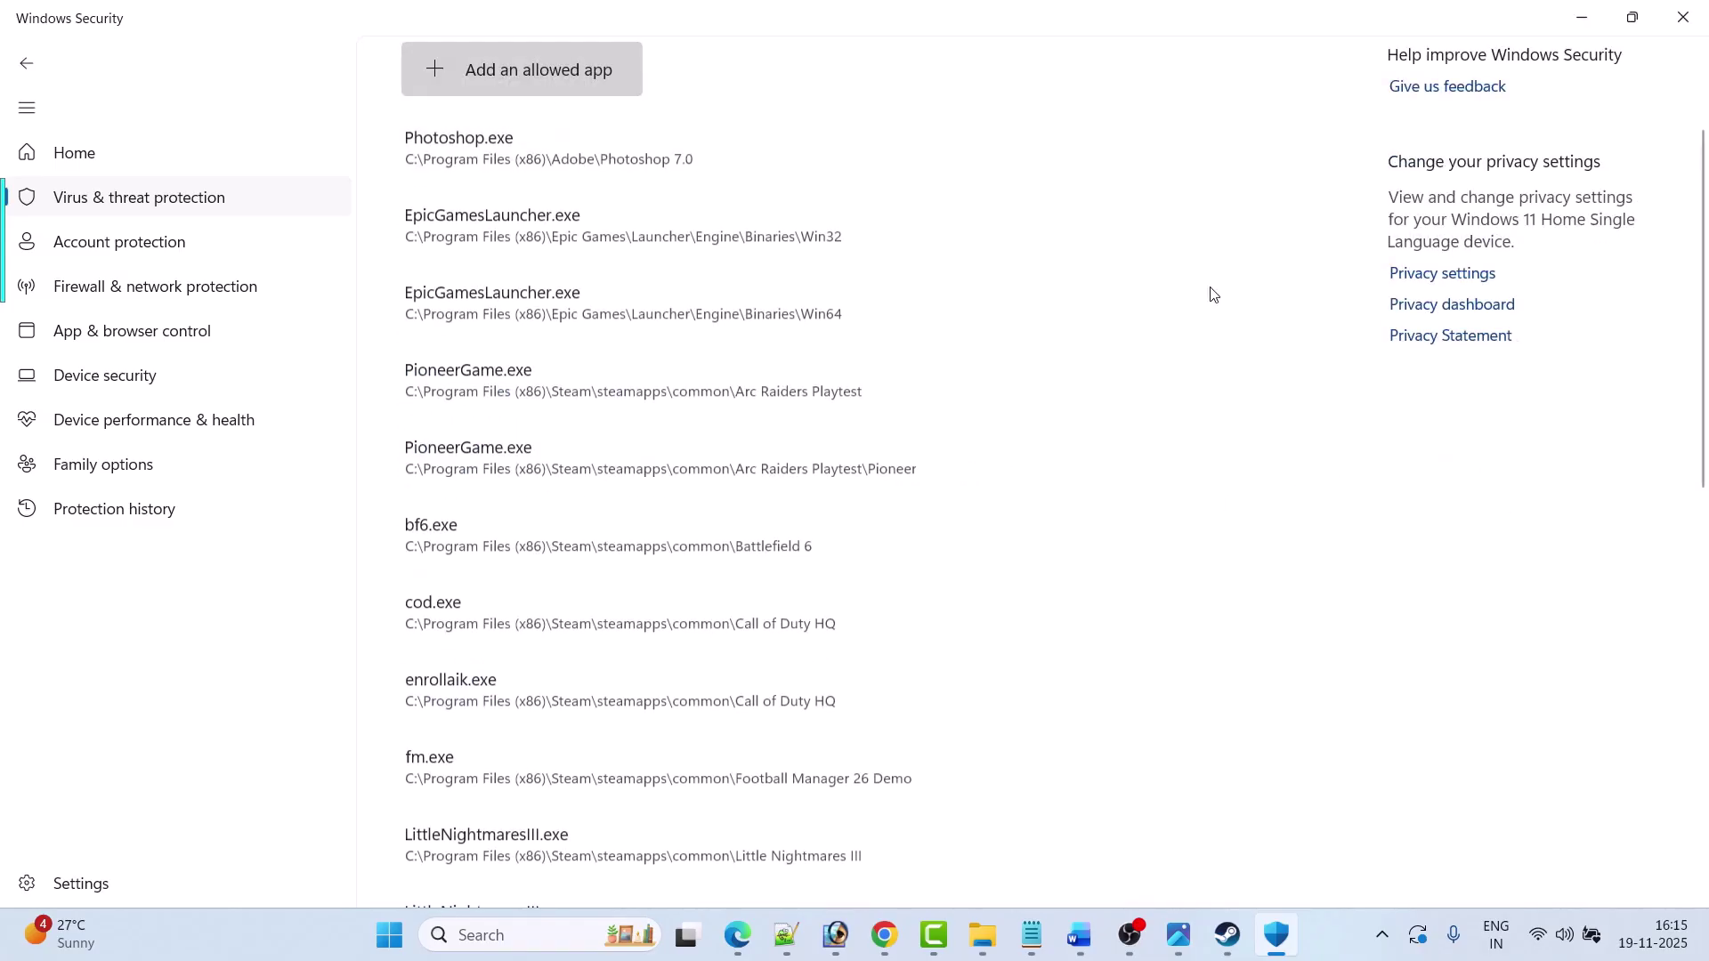
left_click(436, 71)
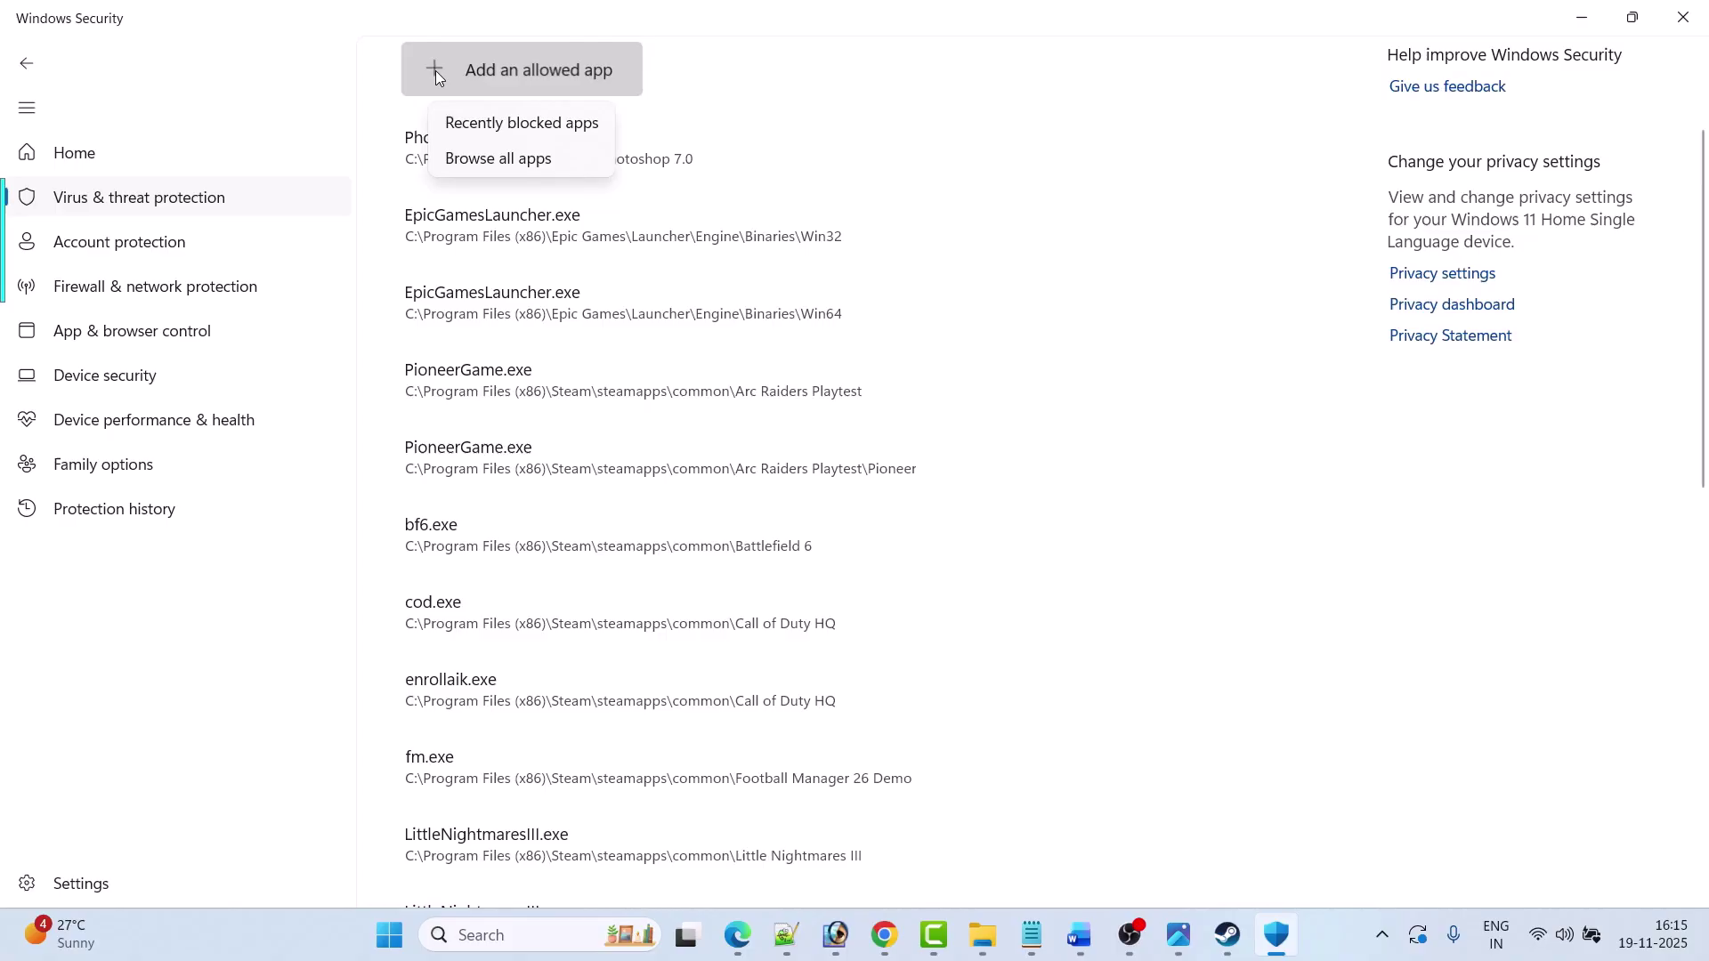
left_click(532, 160)
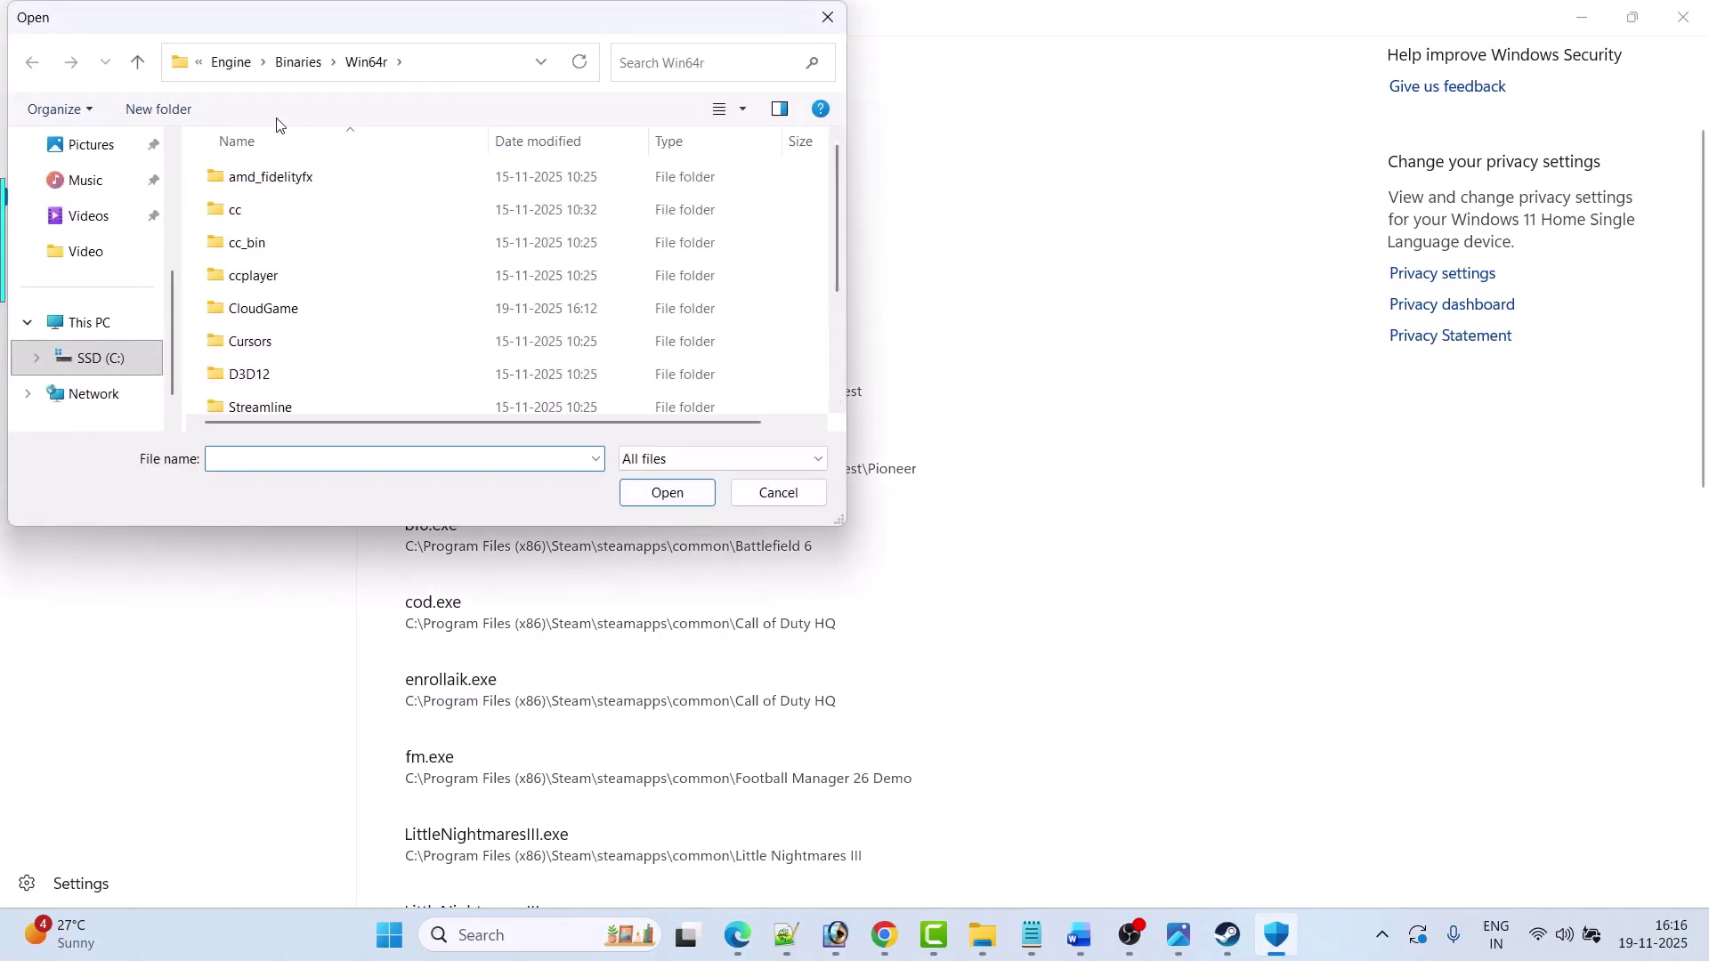
Step: Navigate the Open dialog to Steam\steamapps\common\Where Winds Meet\Engine\Binaries\Win64r
left_click(231, 62)
left_click(100, 358)
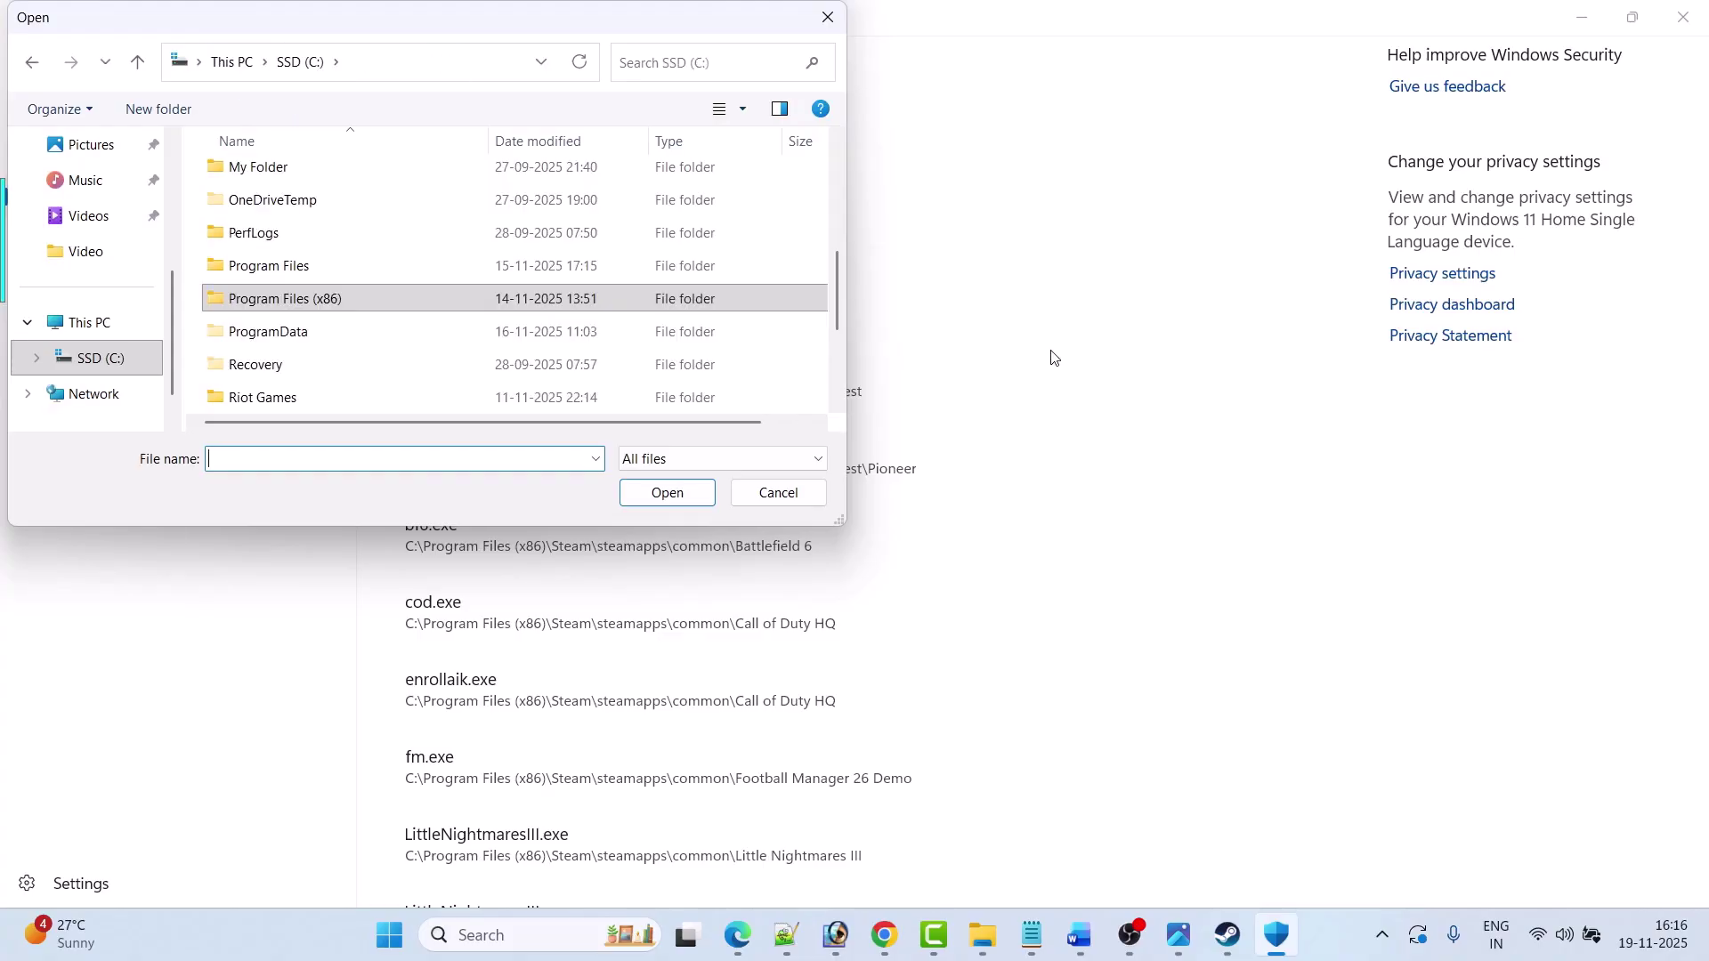
key("Return")
type("steam")
key("Return")
type("steam")
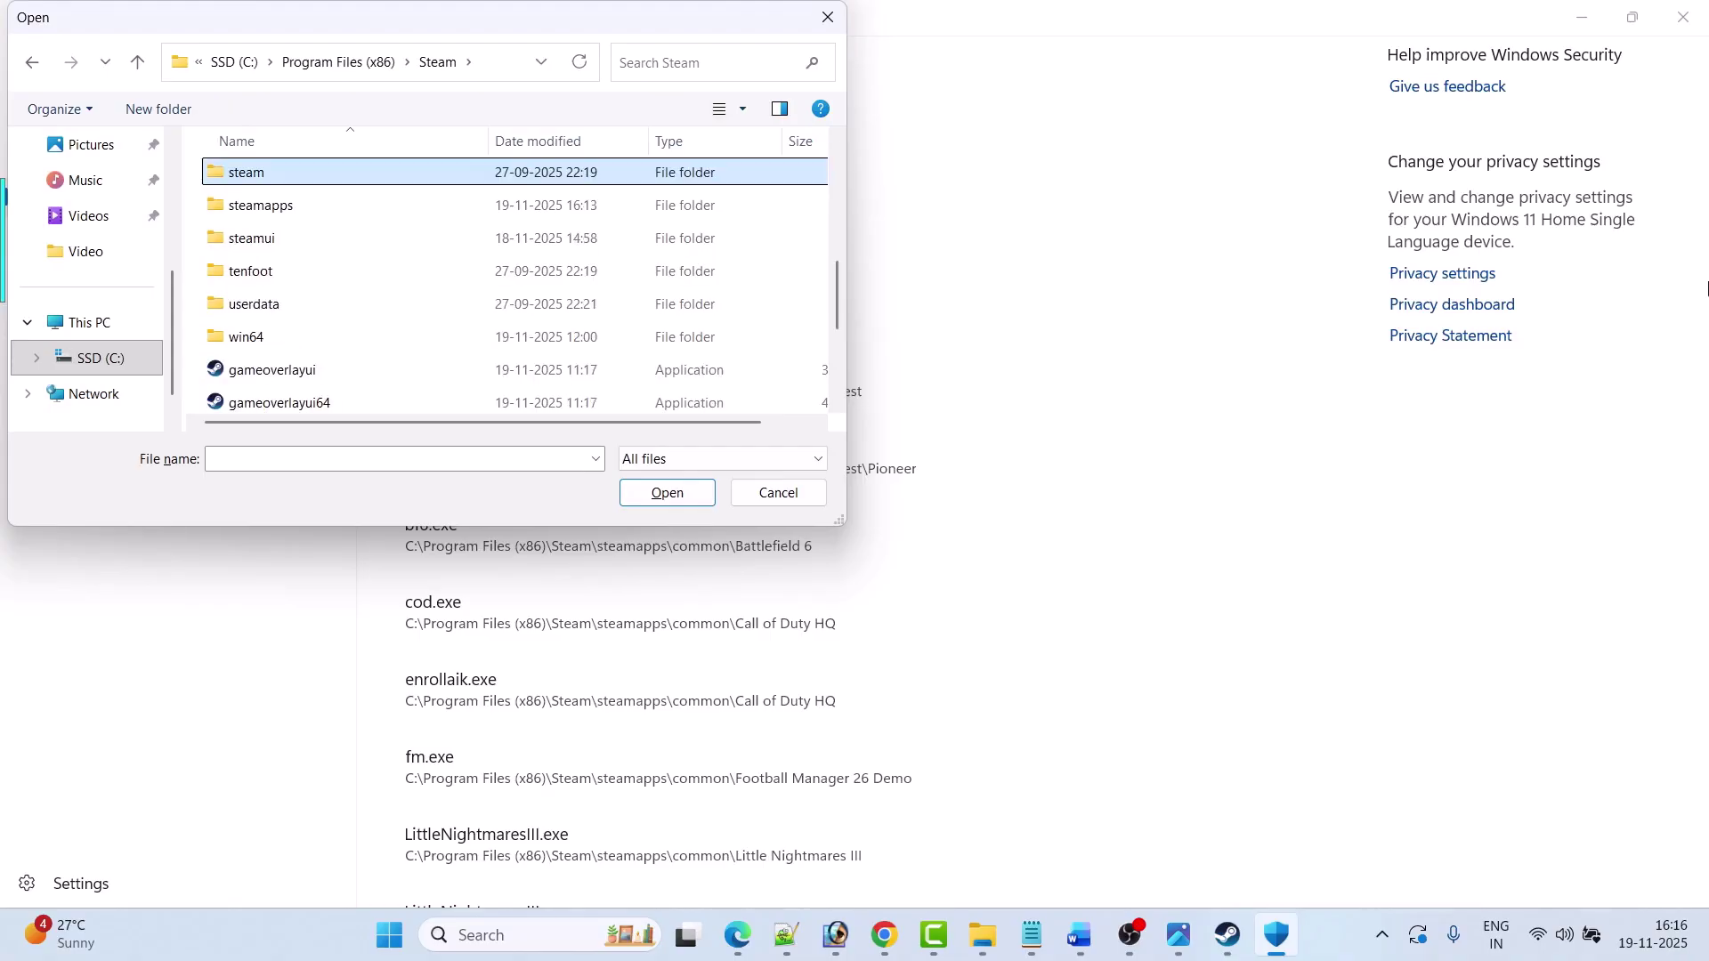
type("apps")
key("Return")
type("common")
key("Return")
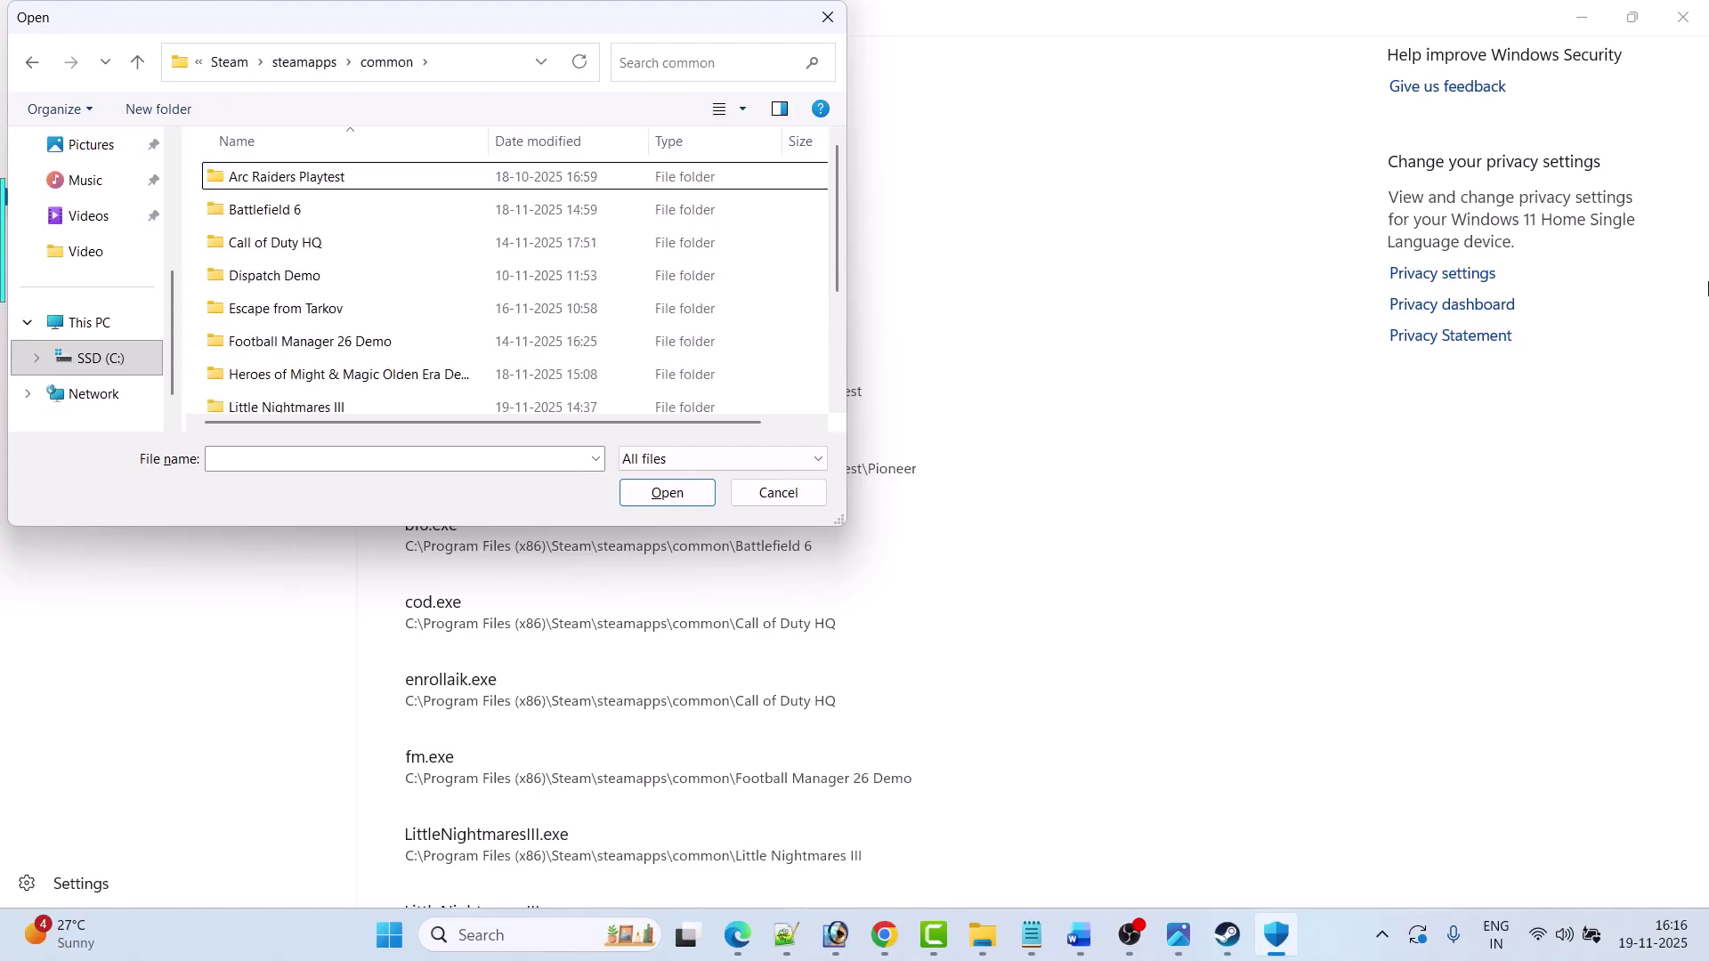
type("w")
key("Return")
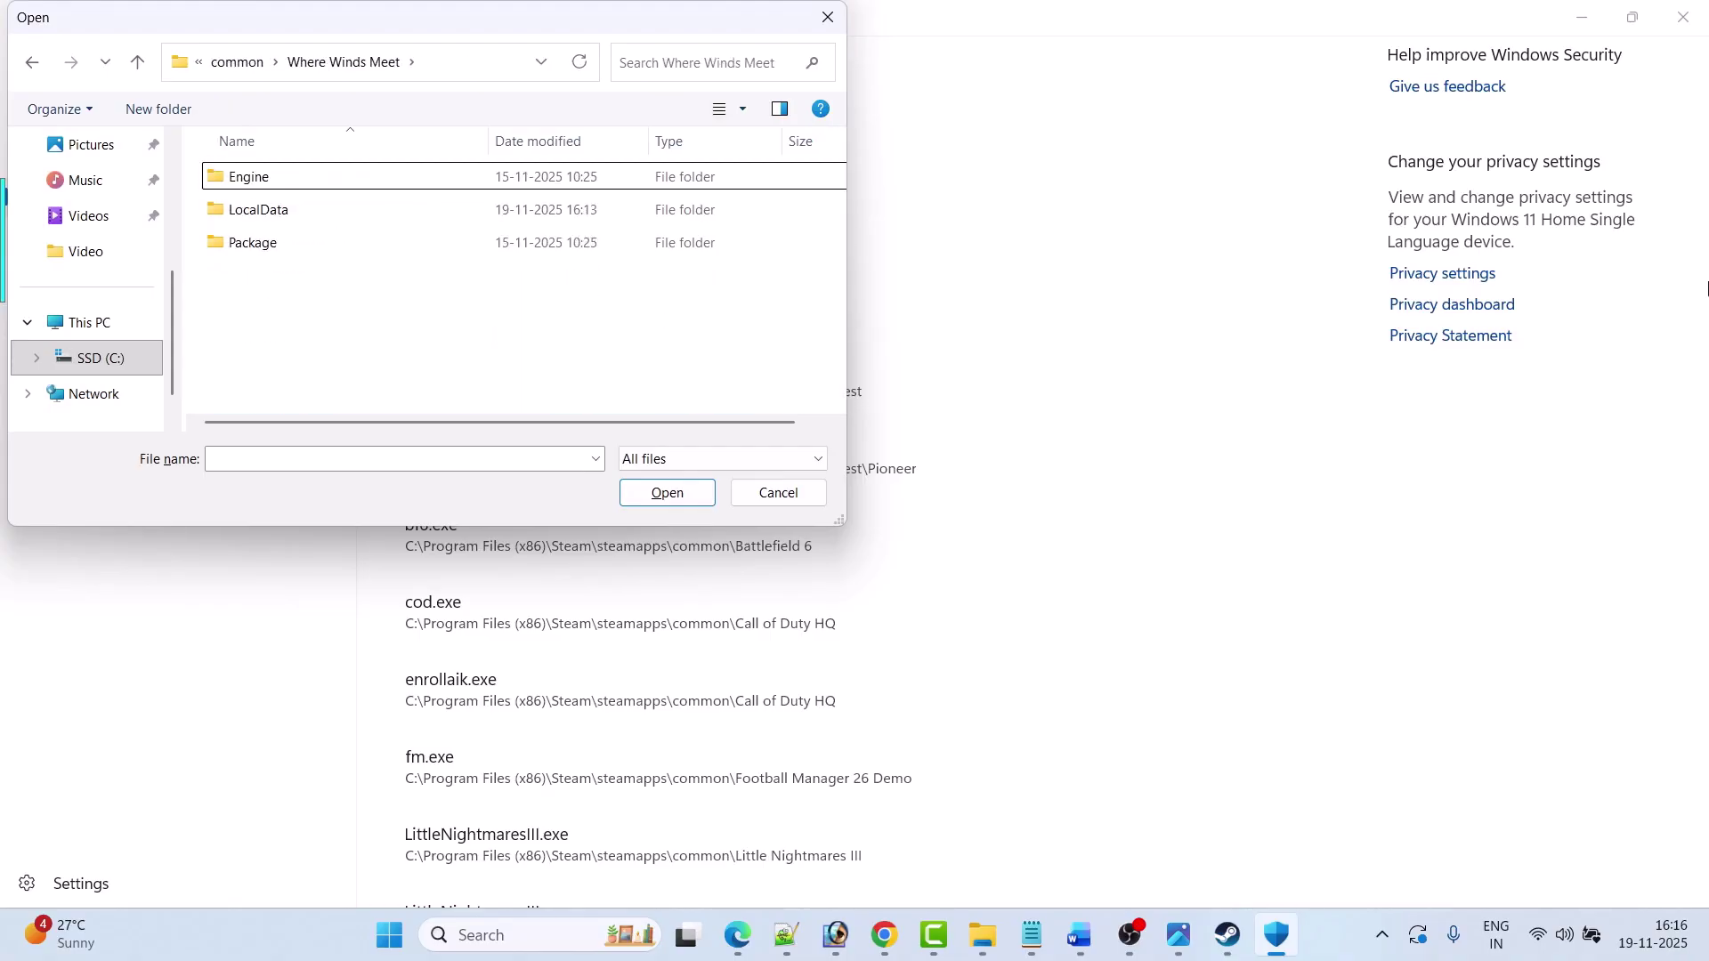
key("Return")
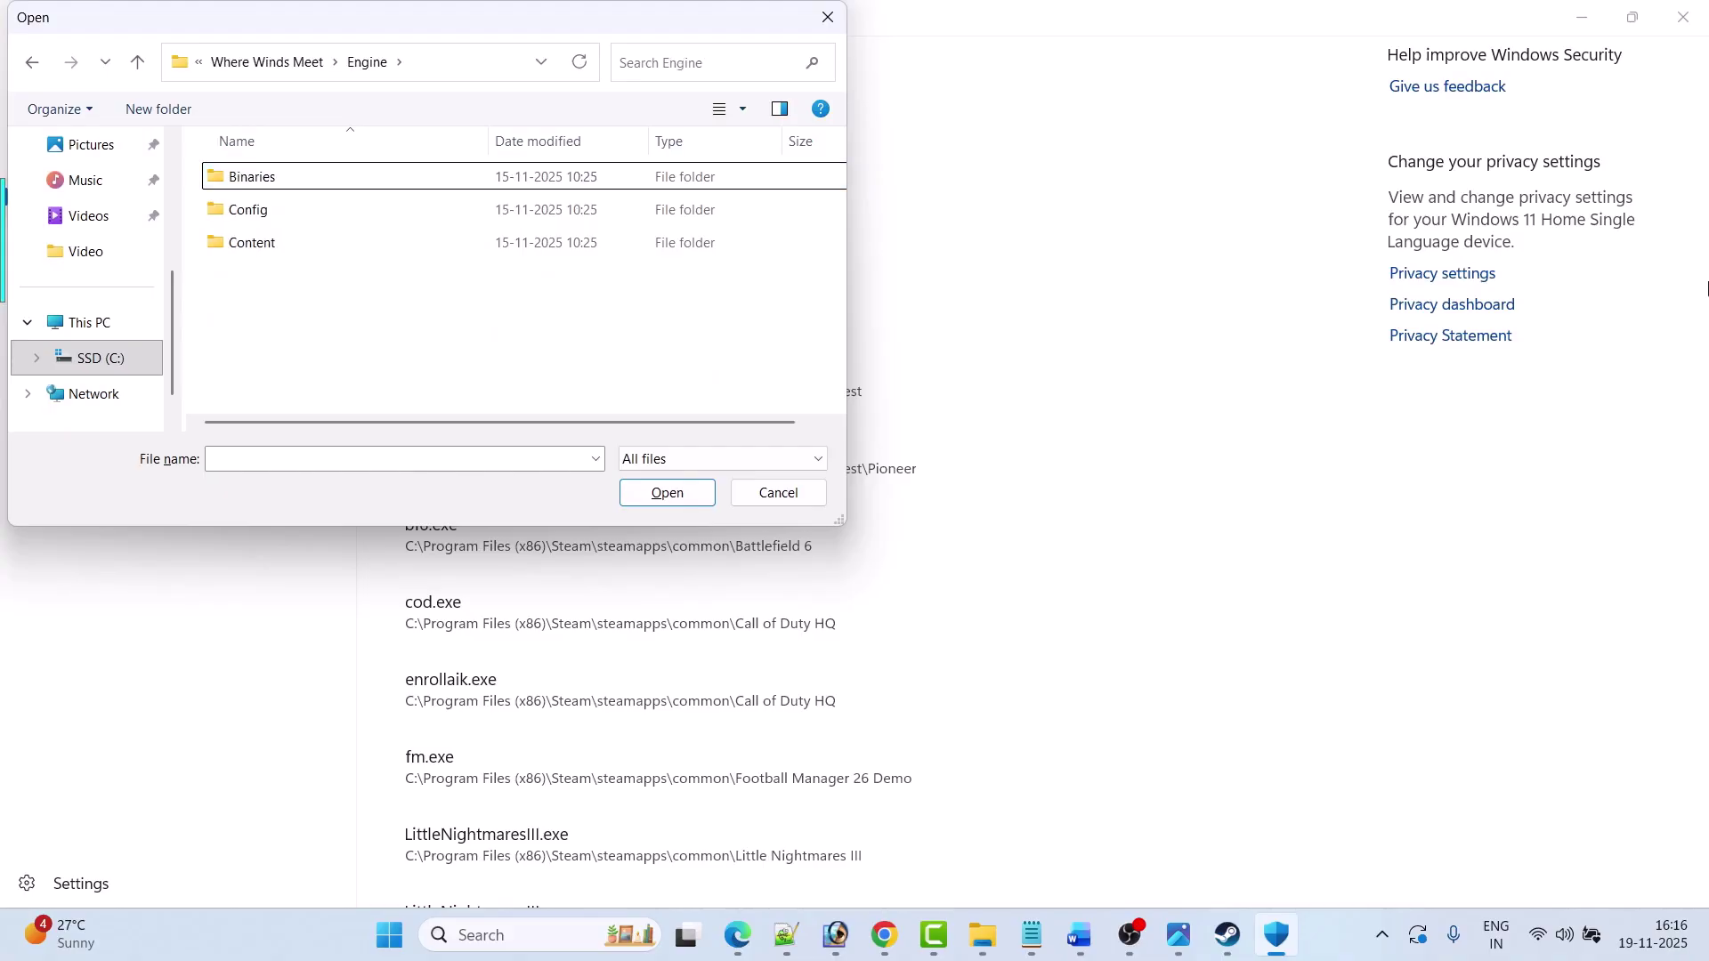
key("Return")
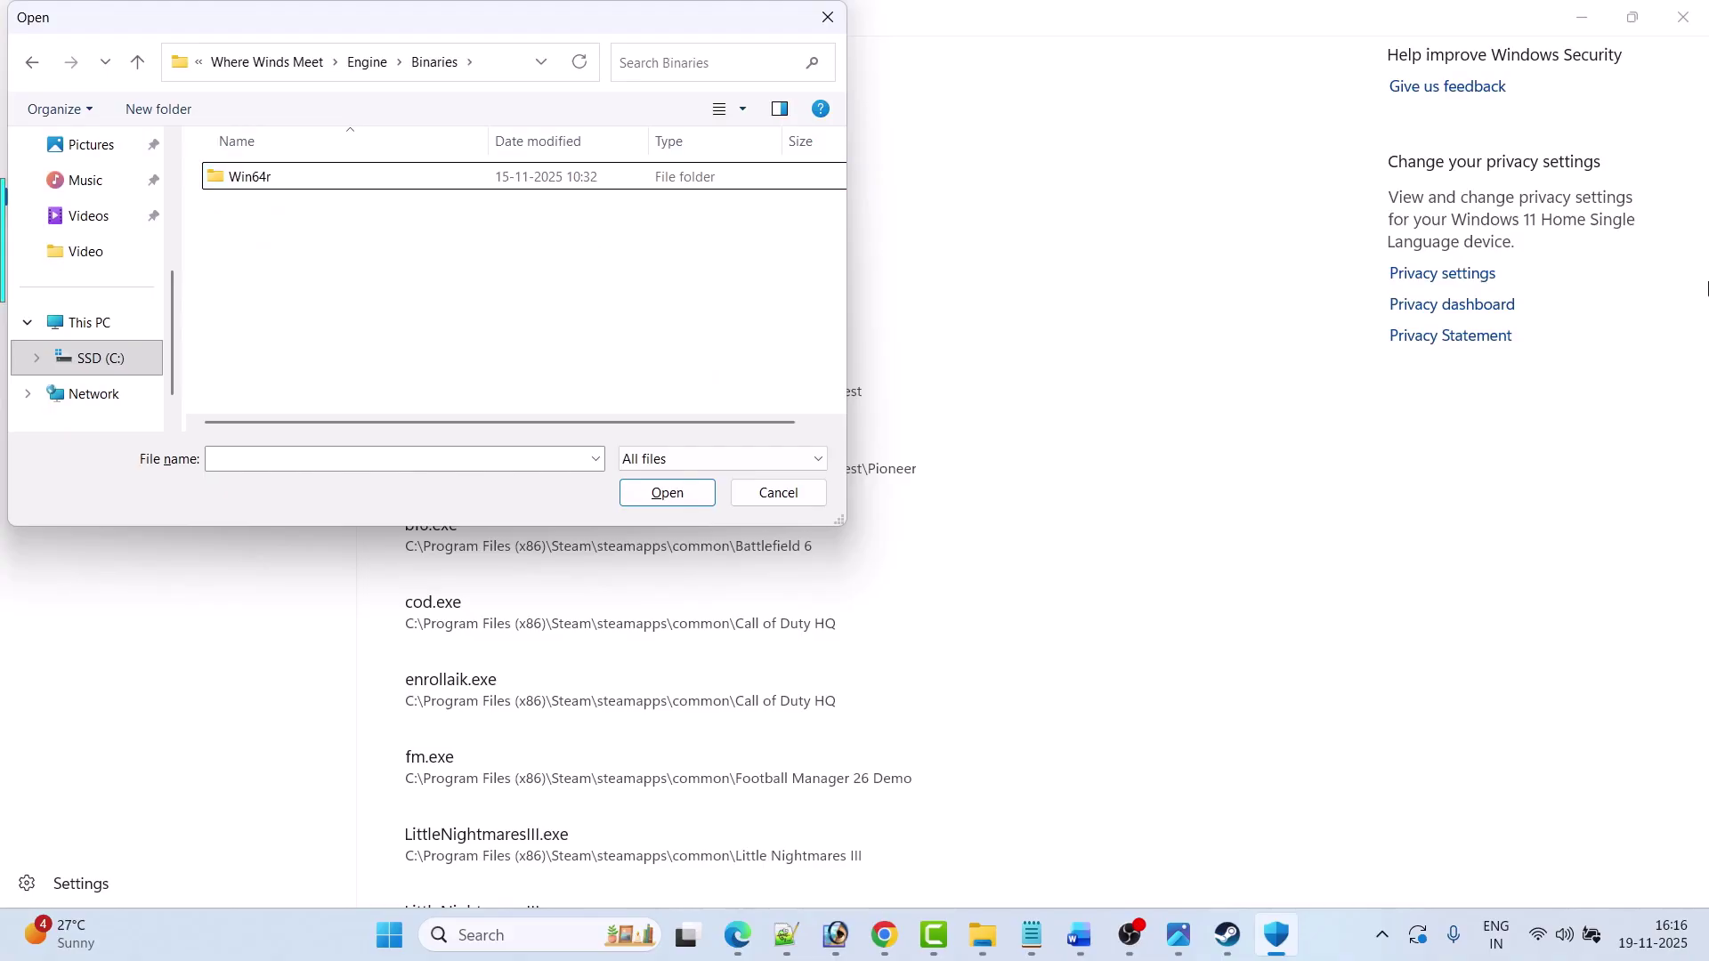
double_click(517, 176)
Step: Add wwm from the Win64r folder as a Controlled folder access allowed app
scroll(516, 283, "down", 2)
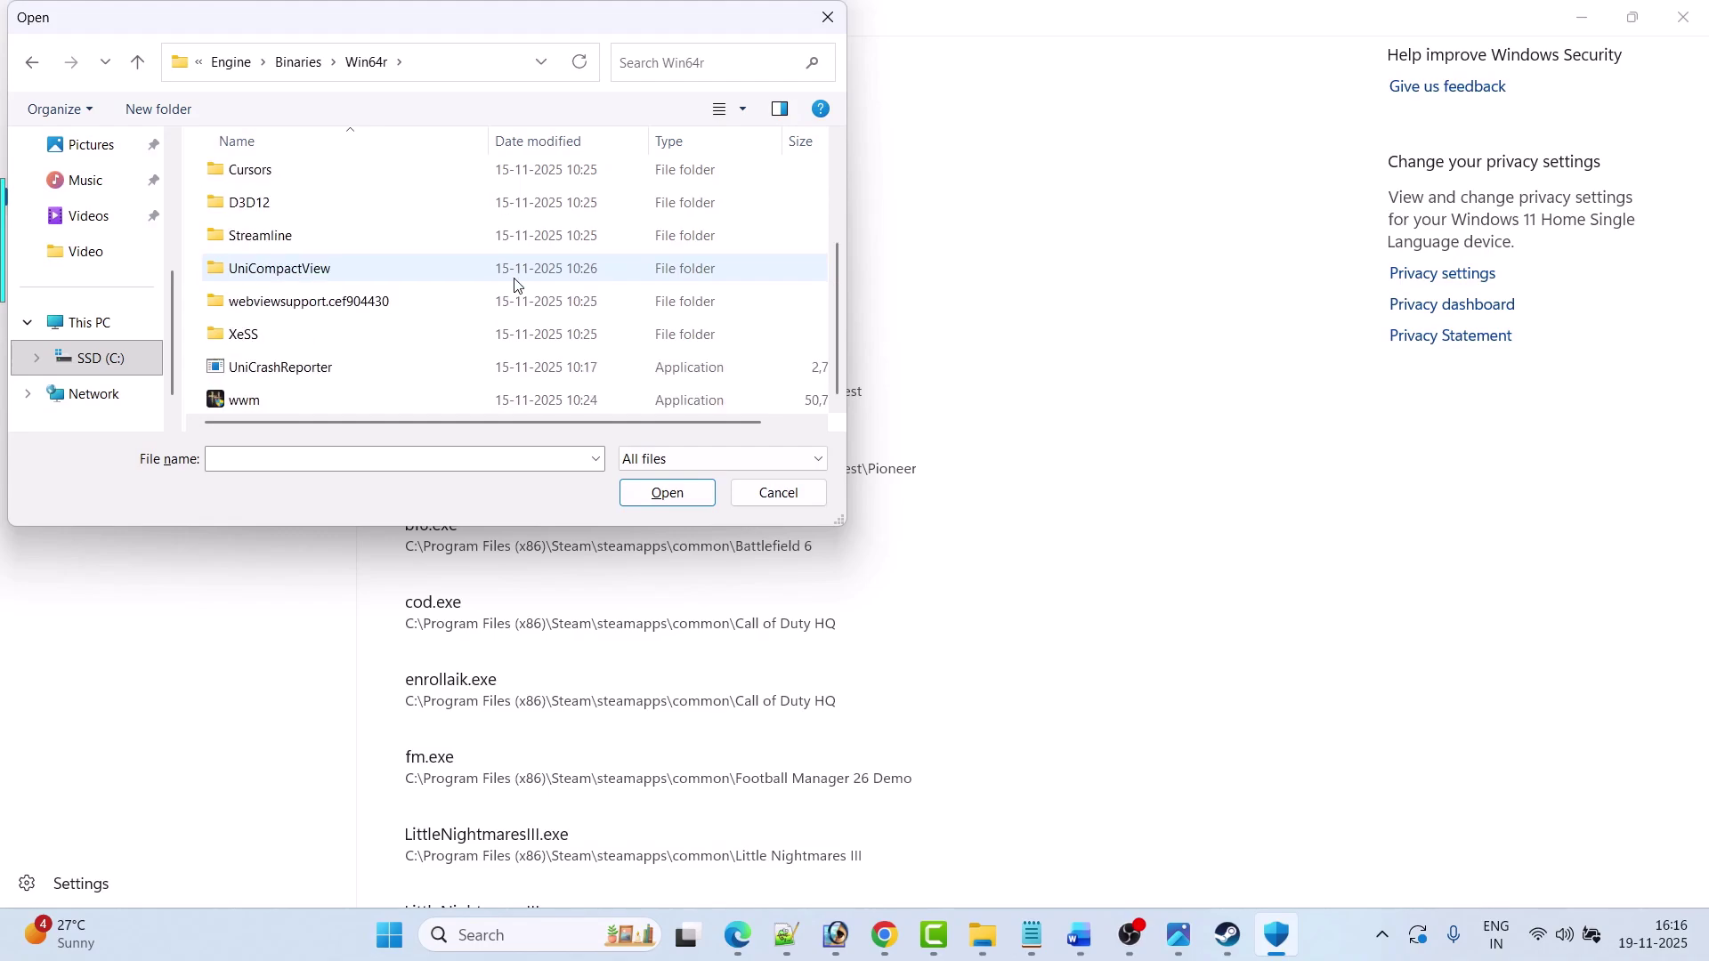
left_click(264, 405)
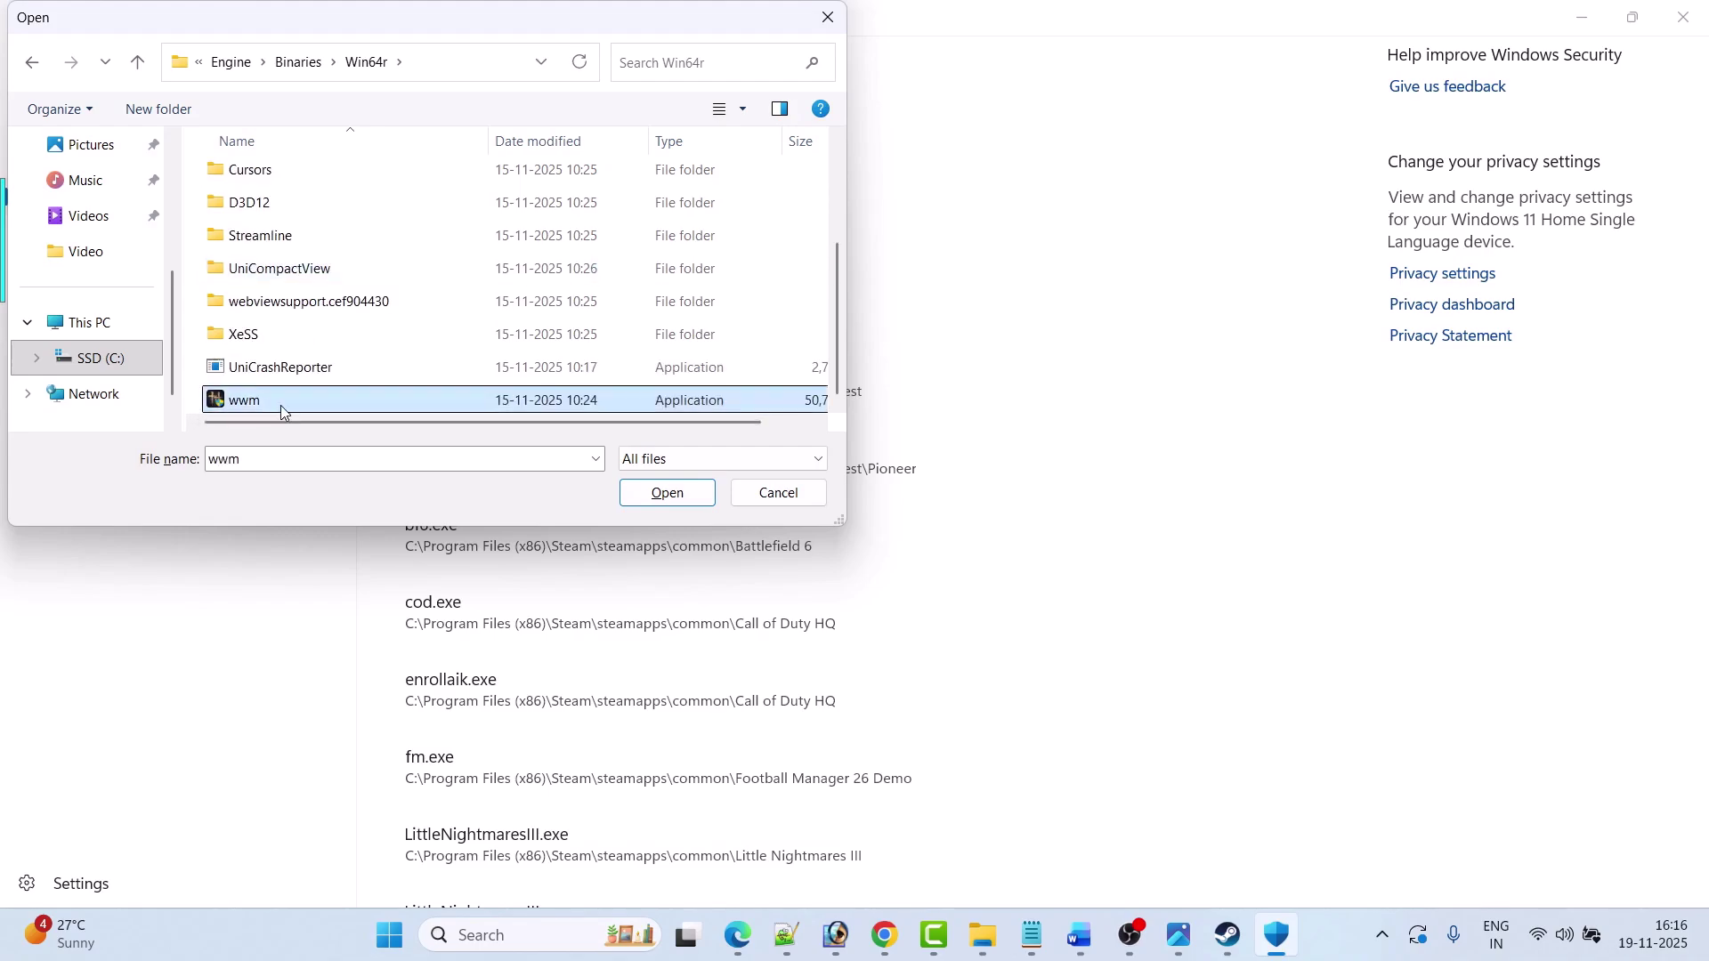
left_click(670, 495)
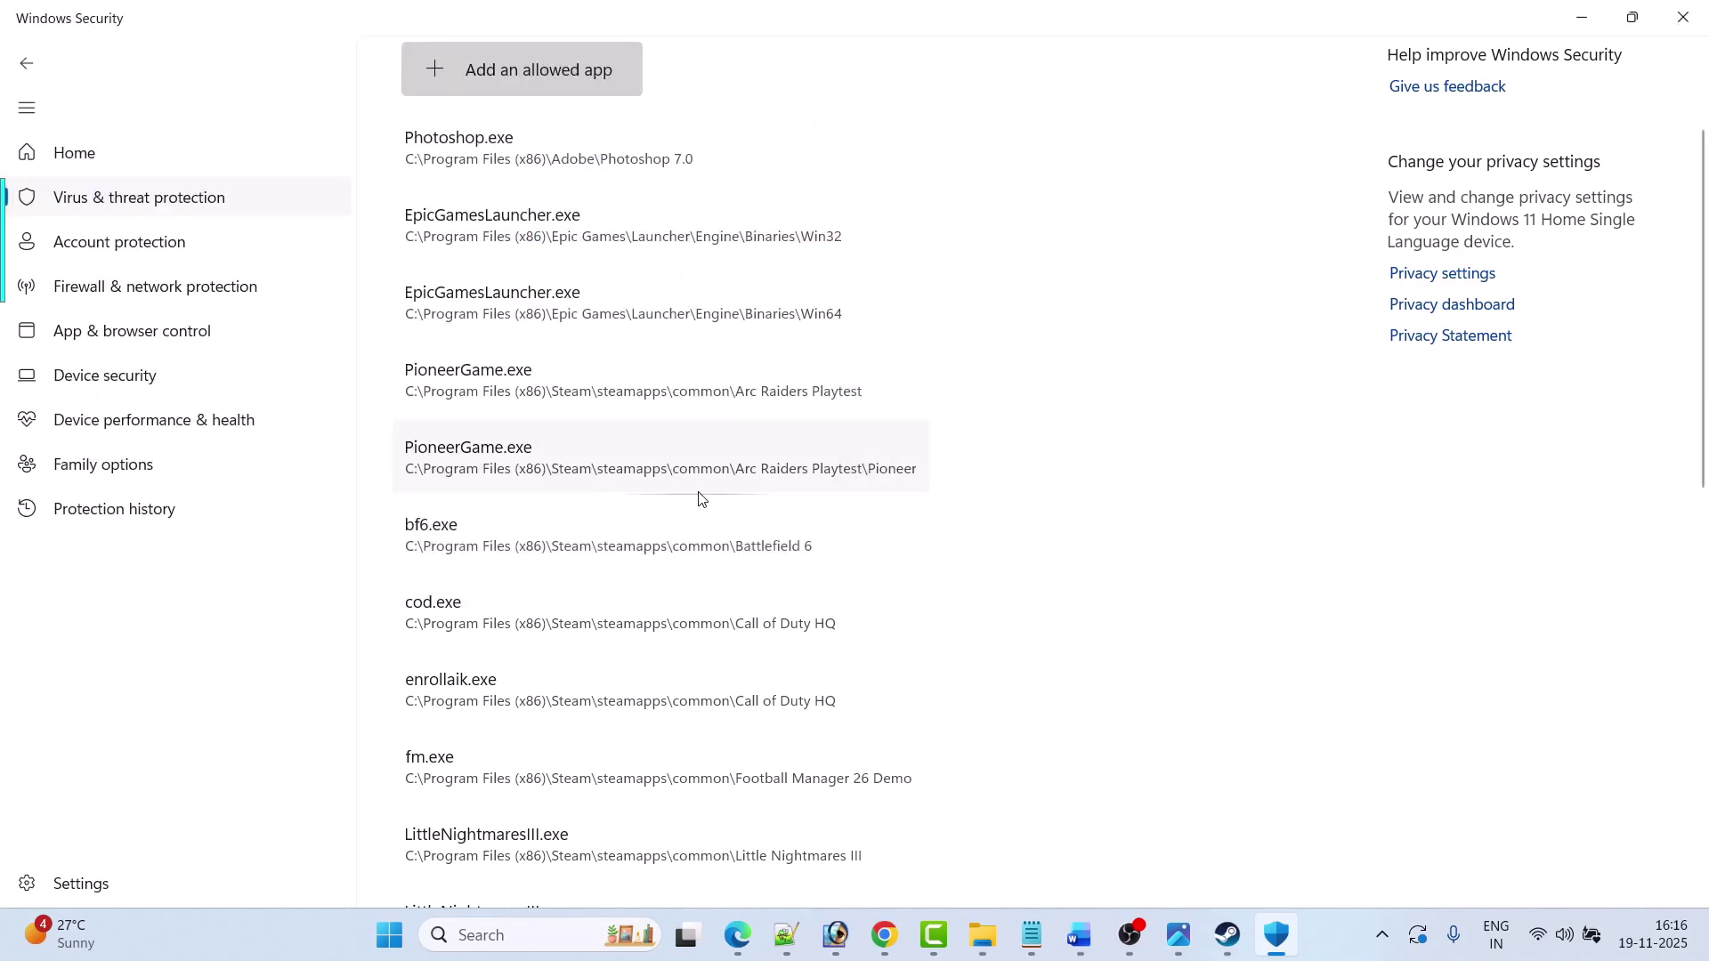
Step: Return to the Windows Security home page and open Firewall & network protection
left_click(28, 63)
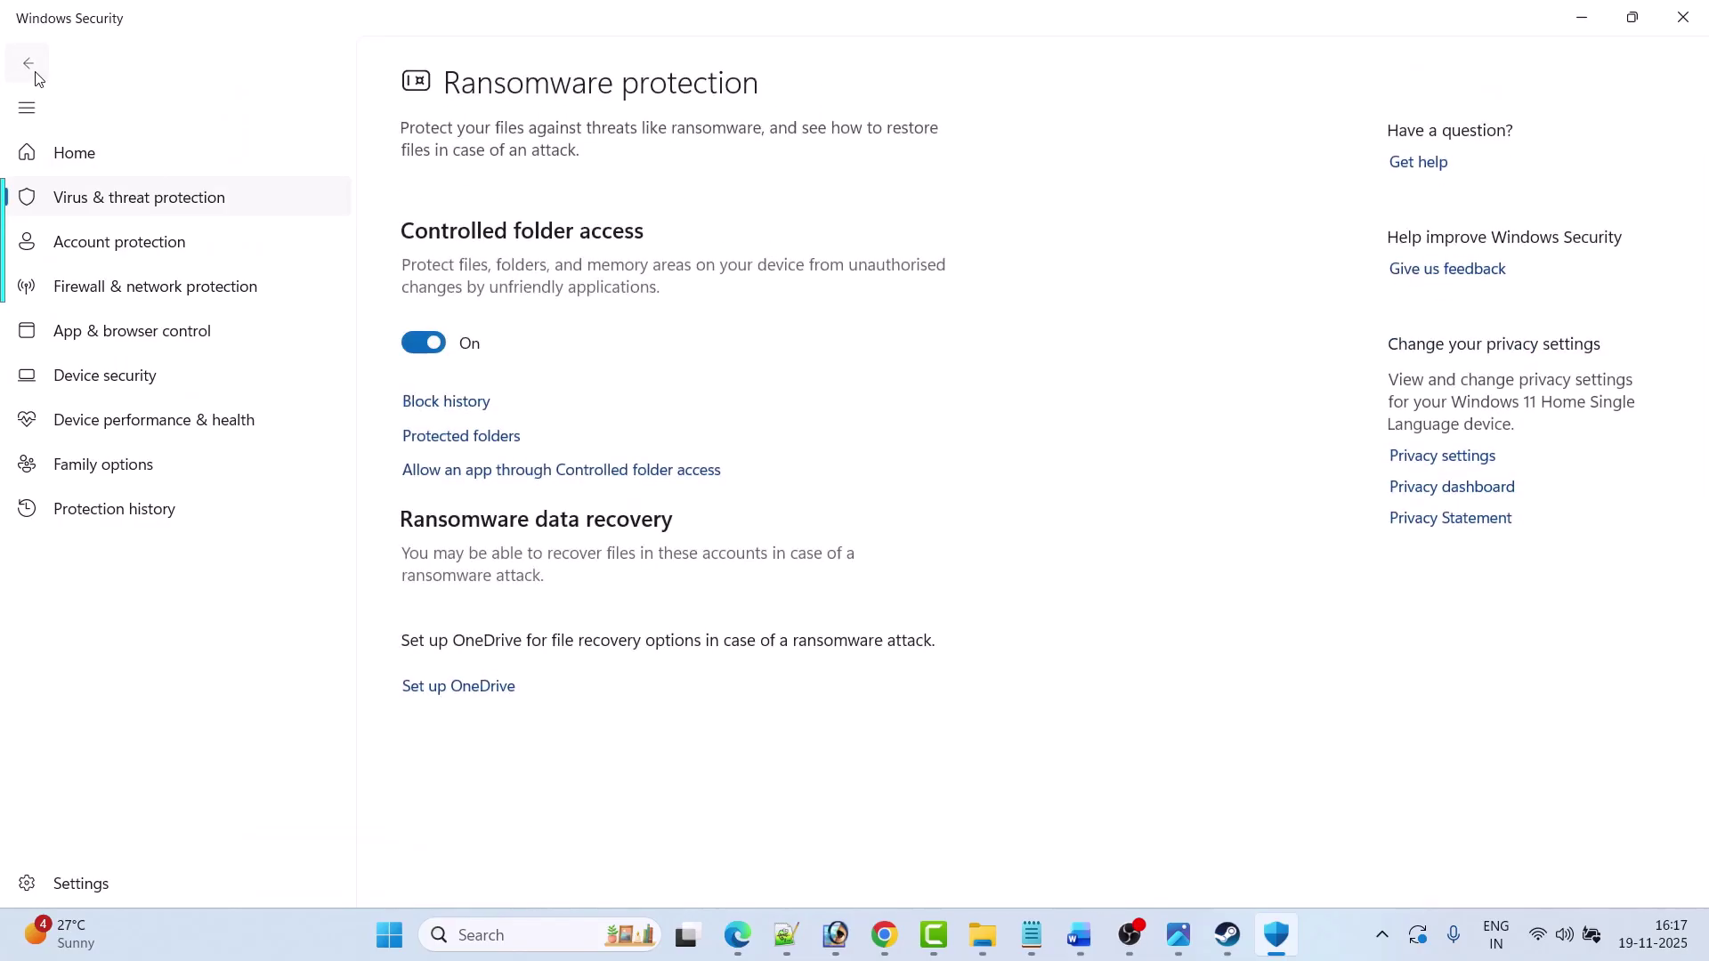
left_click(28, 63)
left_click(28, 63)
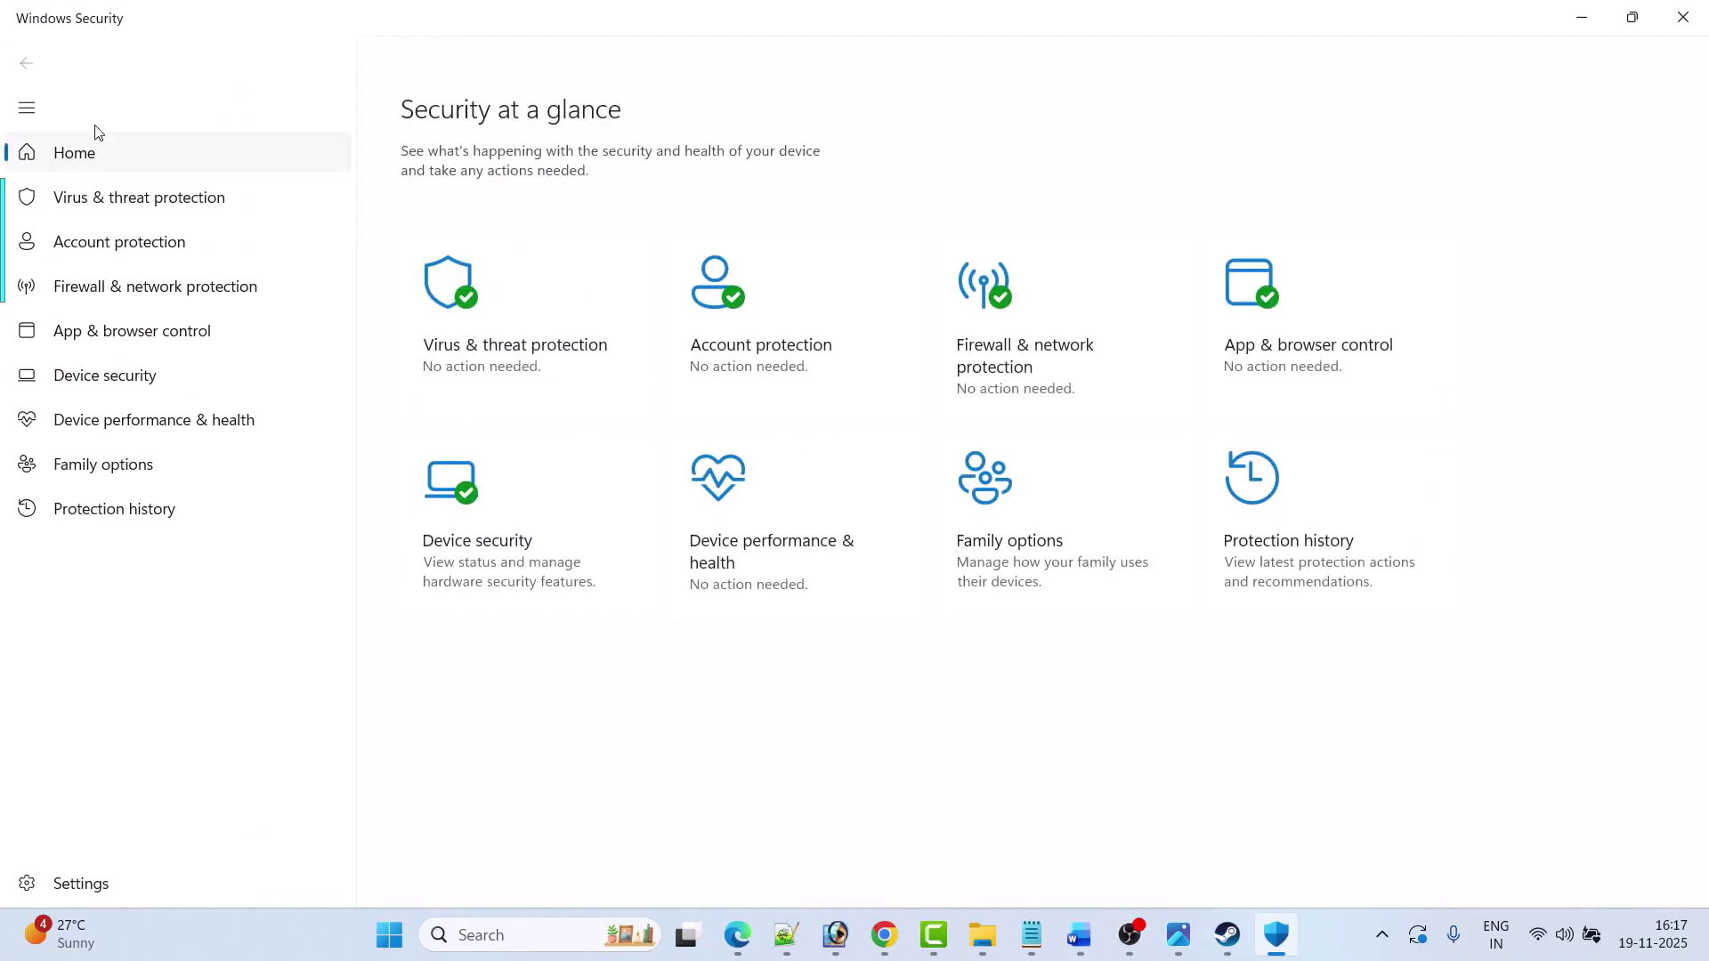
left_click(1030, 356)
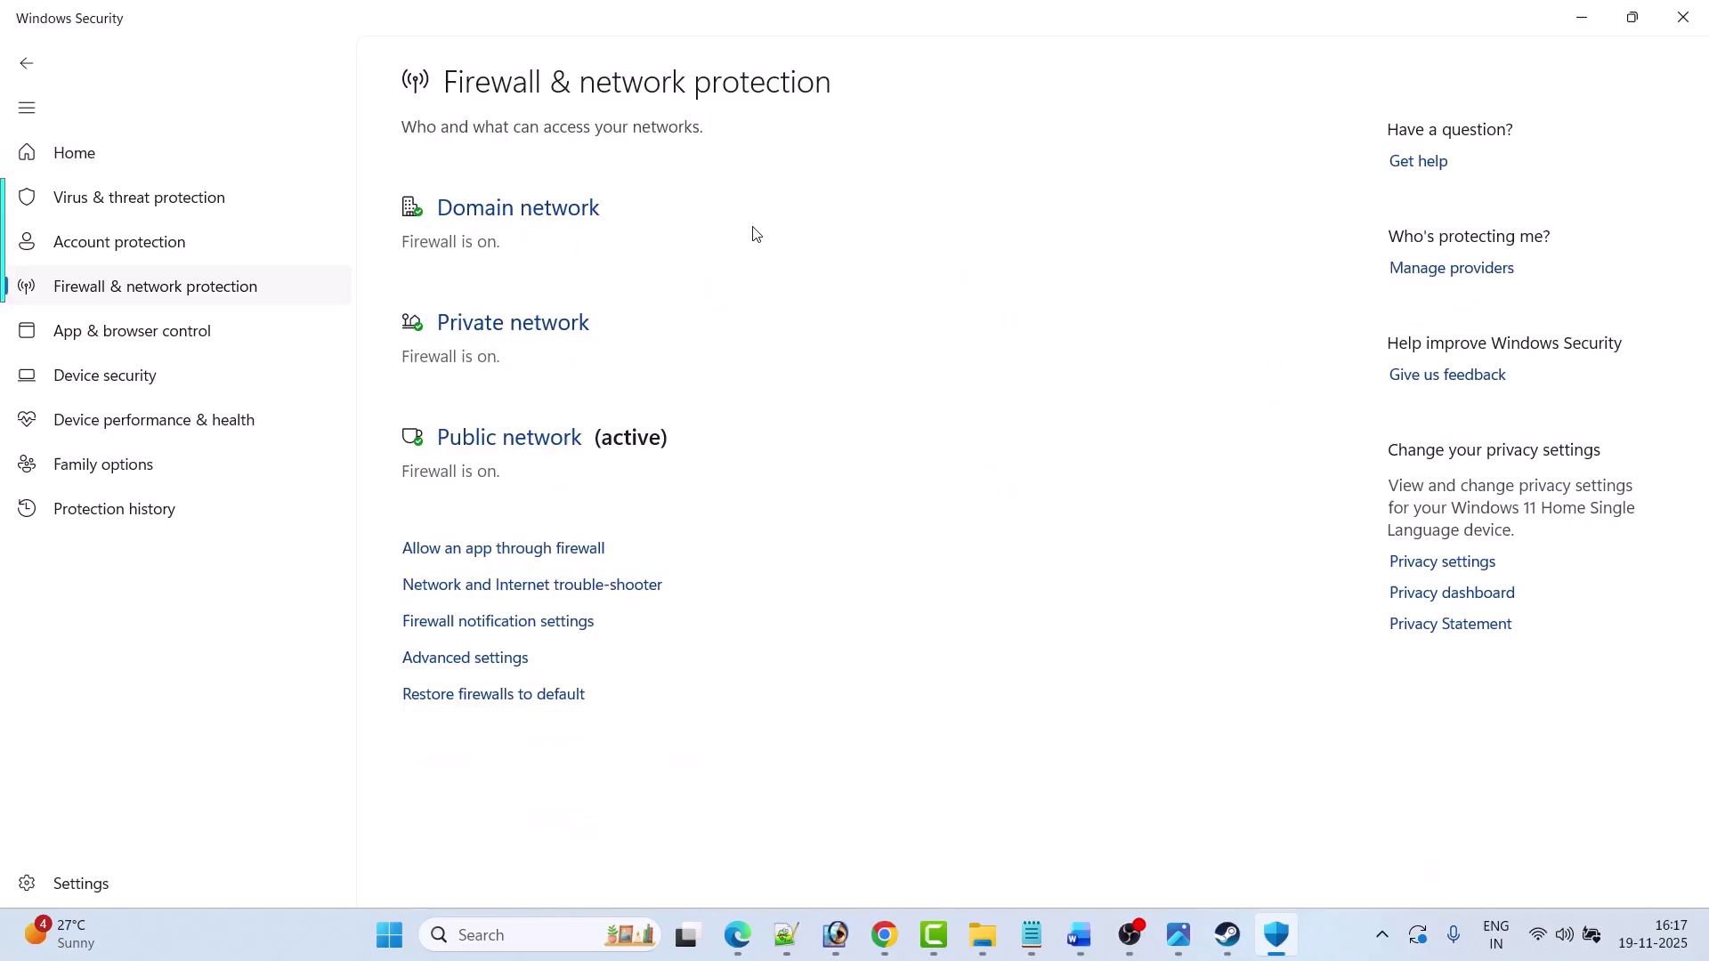
Step: Open the firewall's allowed apps list, unlock editing, and start browsing for another app
left_click(516, 548)
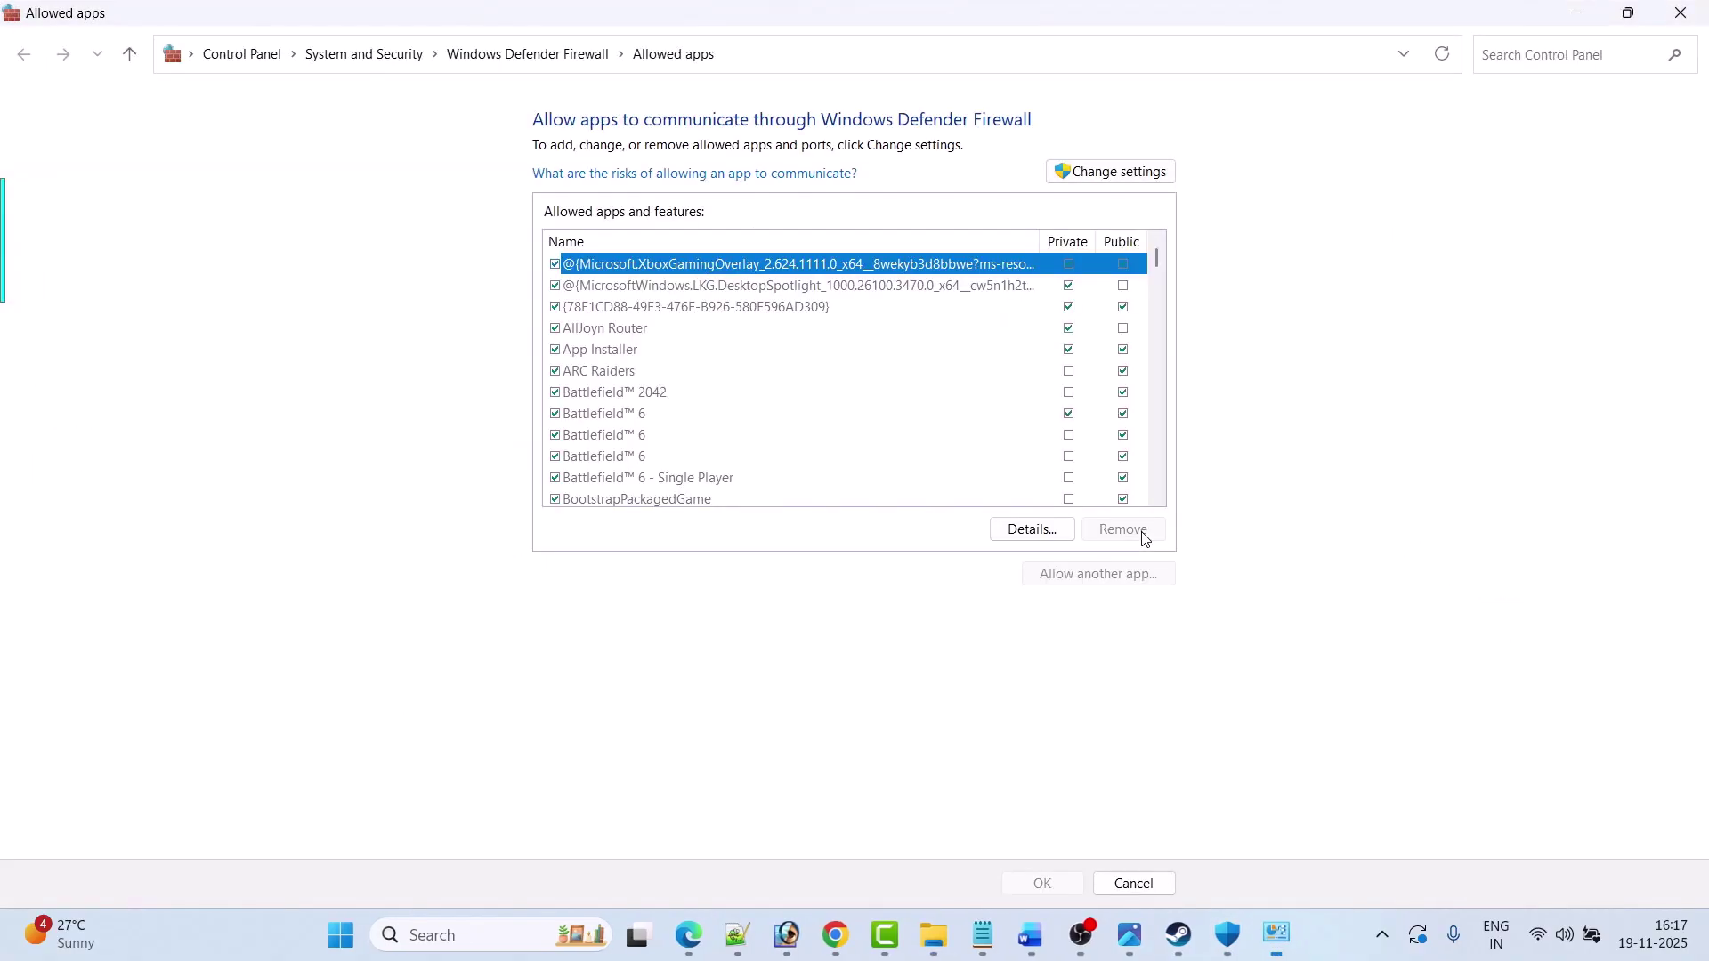
left_click(1113, 172)
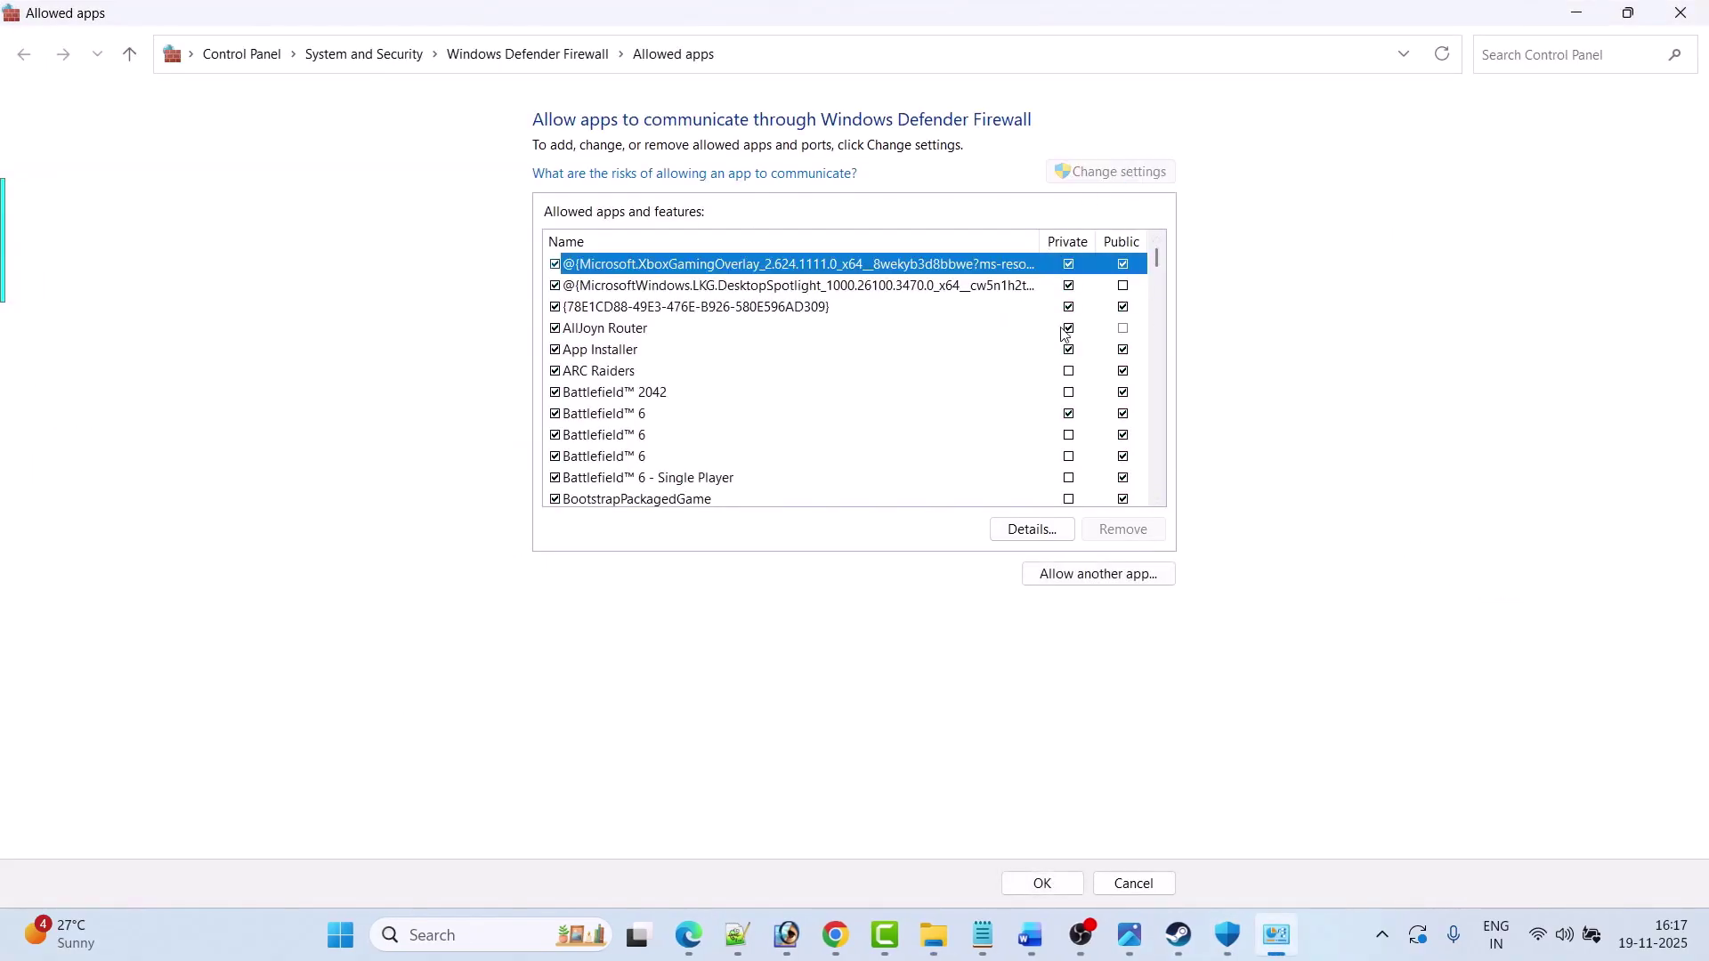
left_click(1100, 574)
left_click(1020, 574)
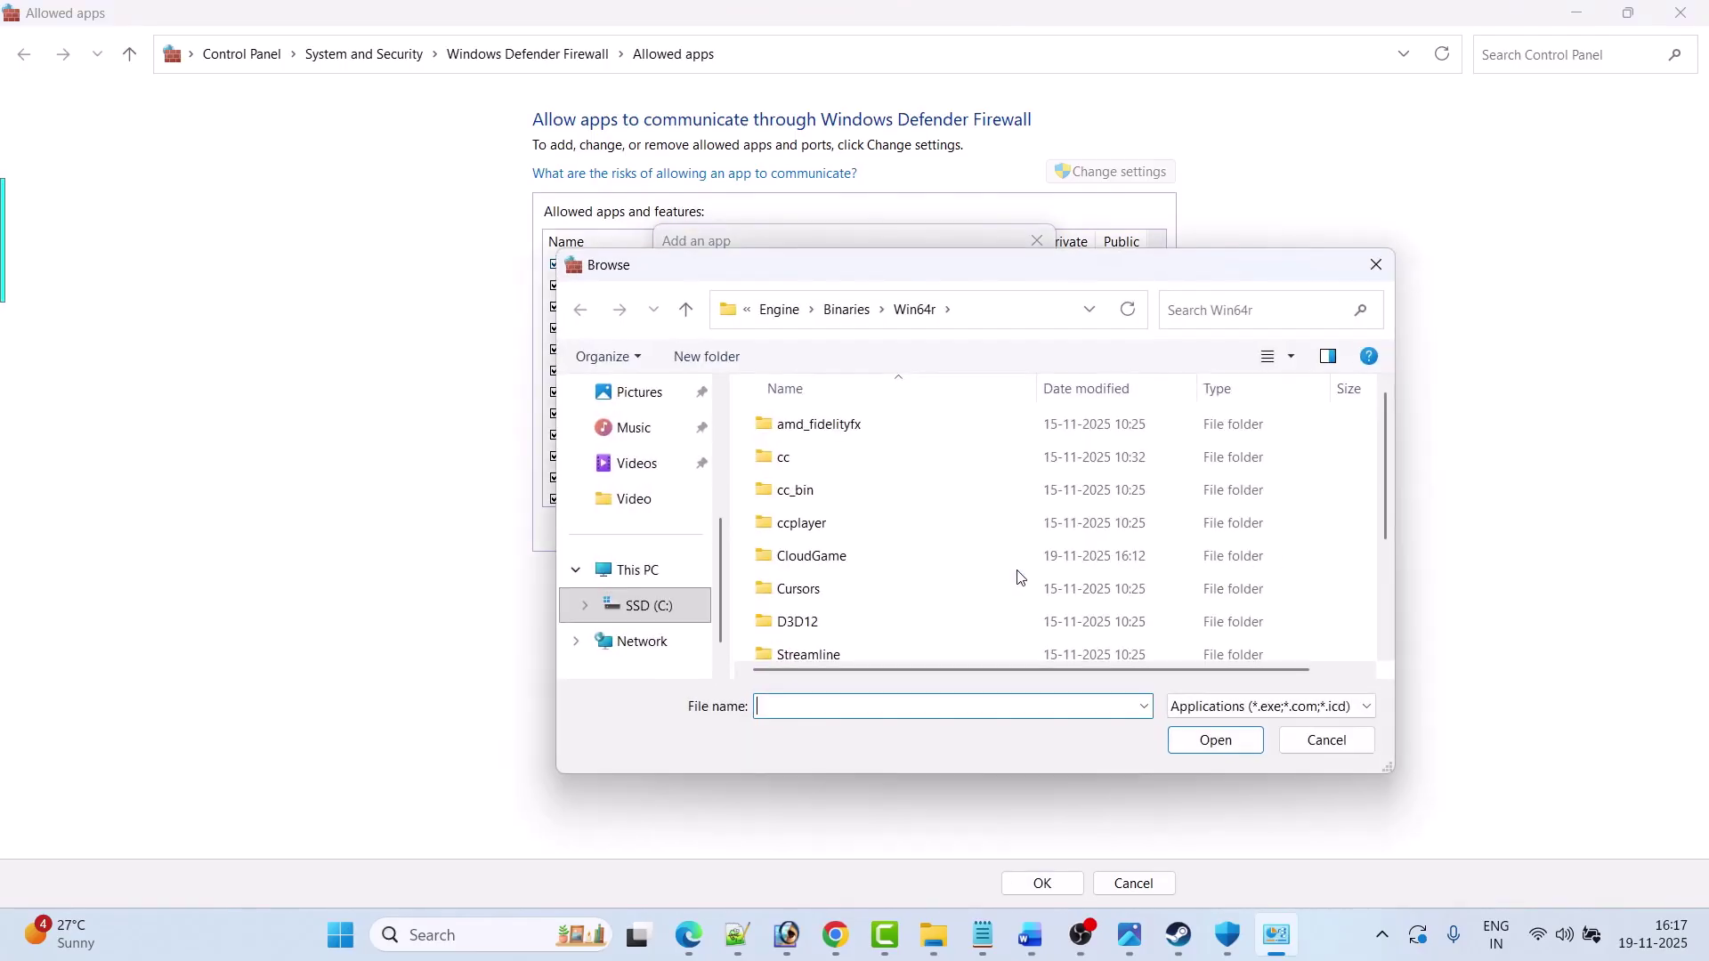
Step: Navigate the browse dialog to Steam\steamapps\common\Where Winds Meet\Engine\Binaries\Win64r
left_click(781, 307)
left_click(778, 312)
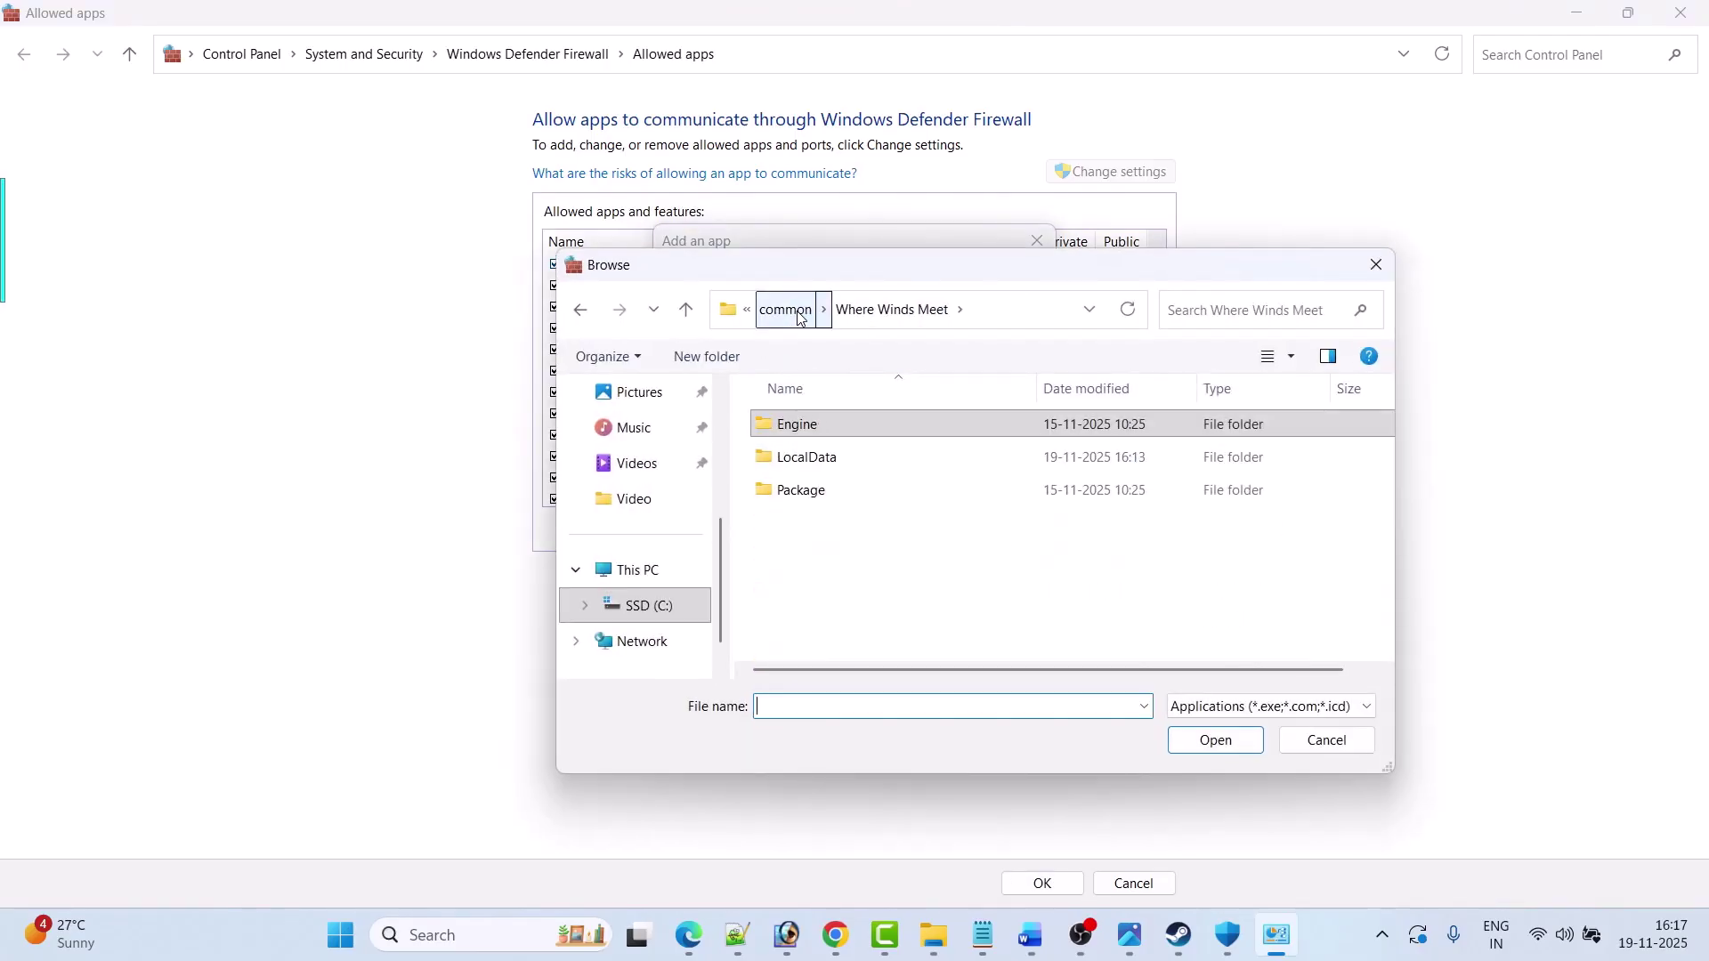
left_click(783, 309)
left_click(778, 309)
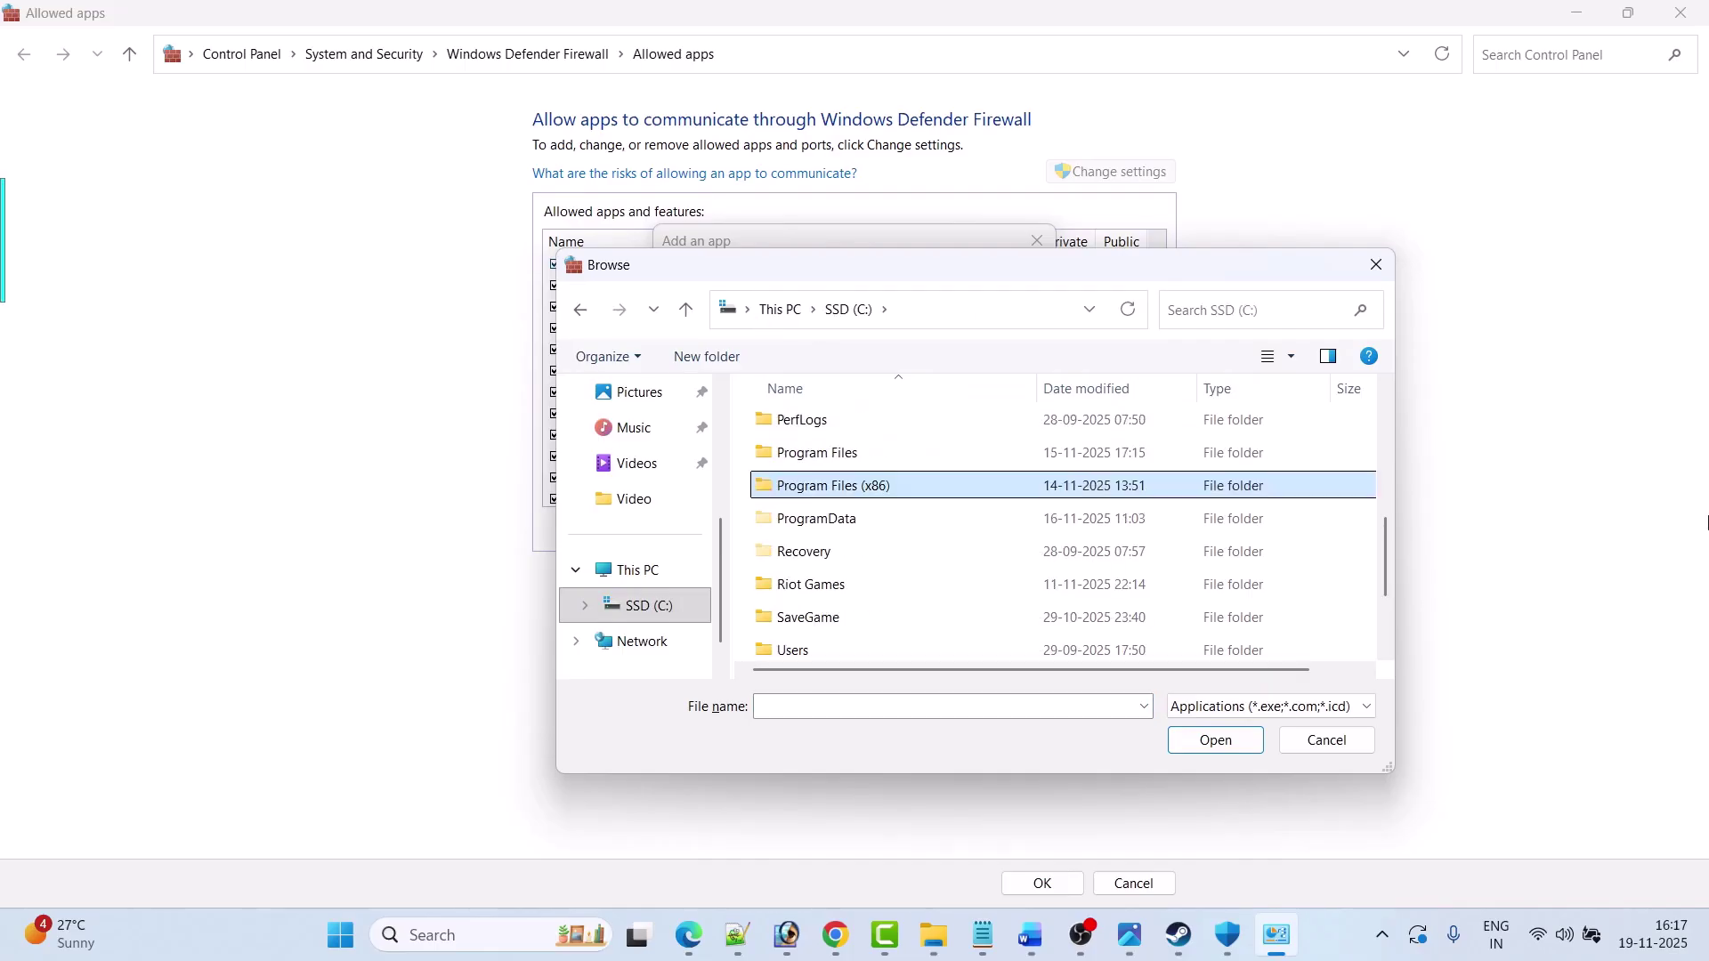
key("Return")
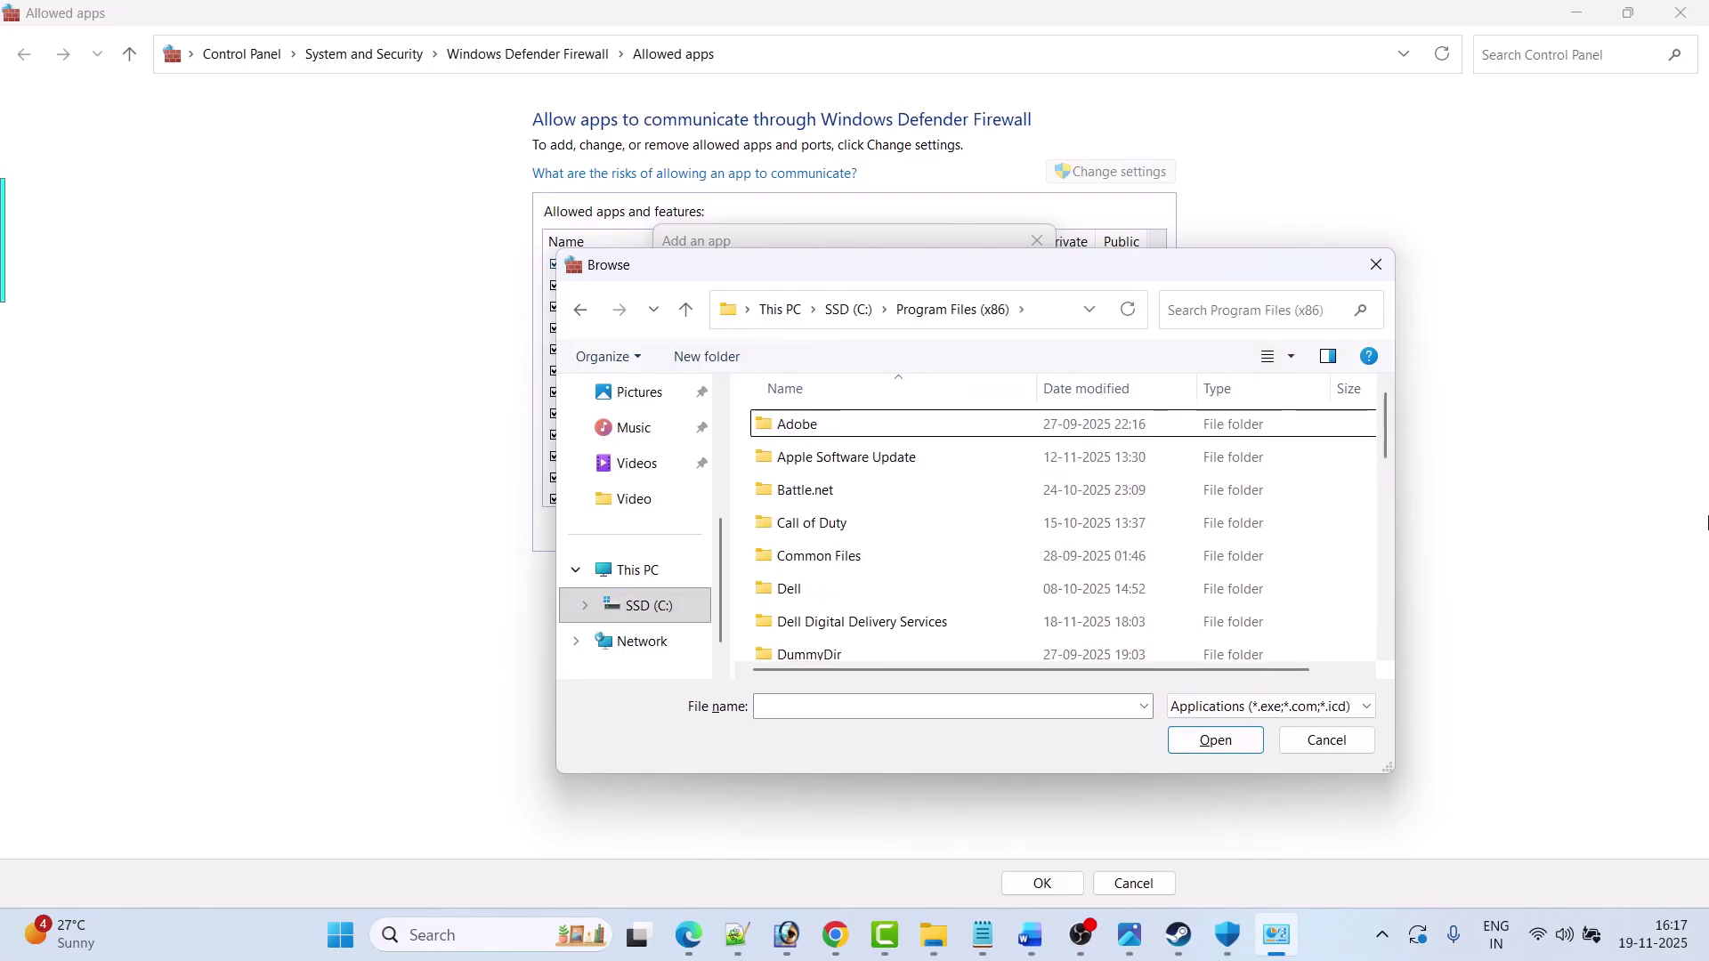
type("steam")
key("Return")
type("steamapps")
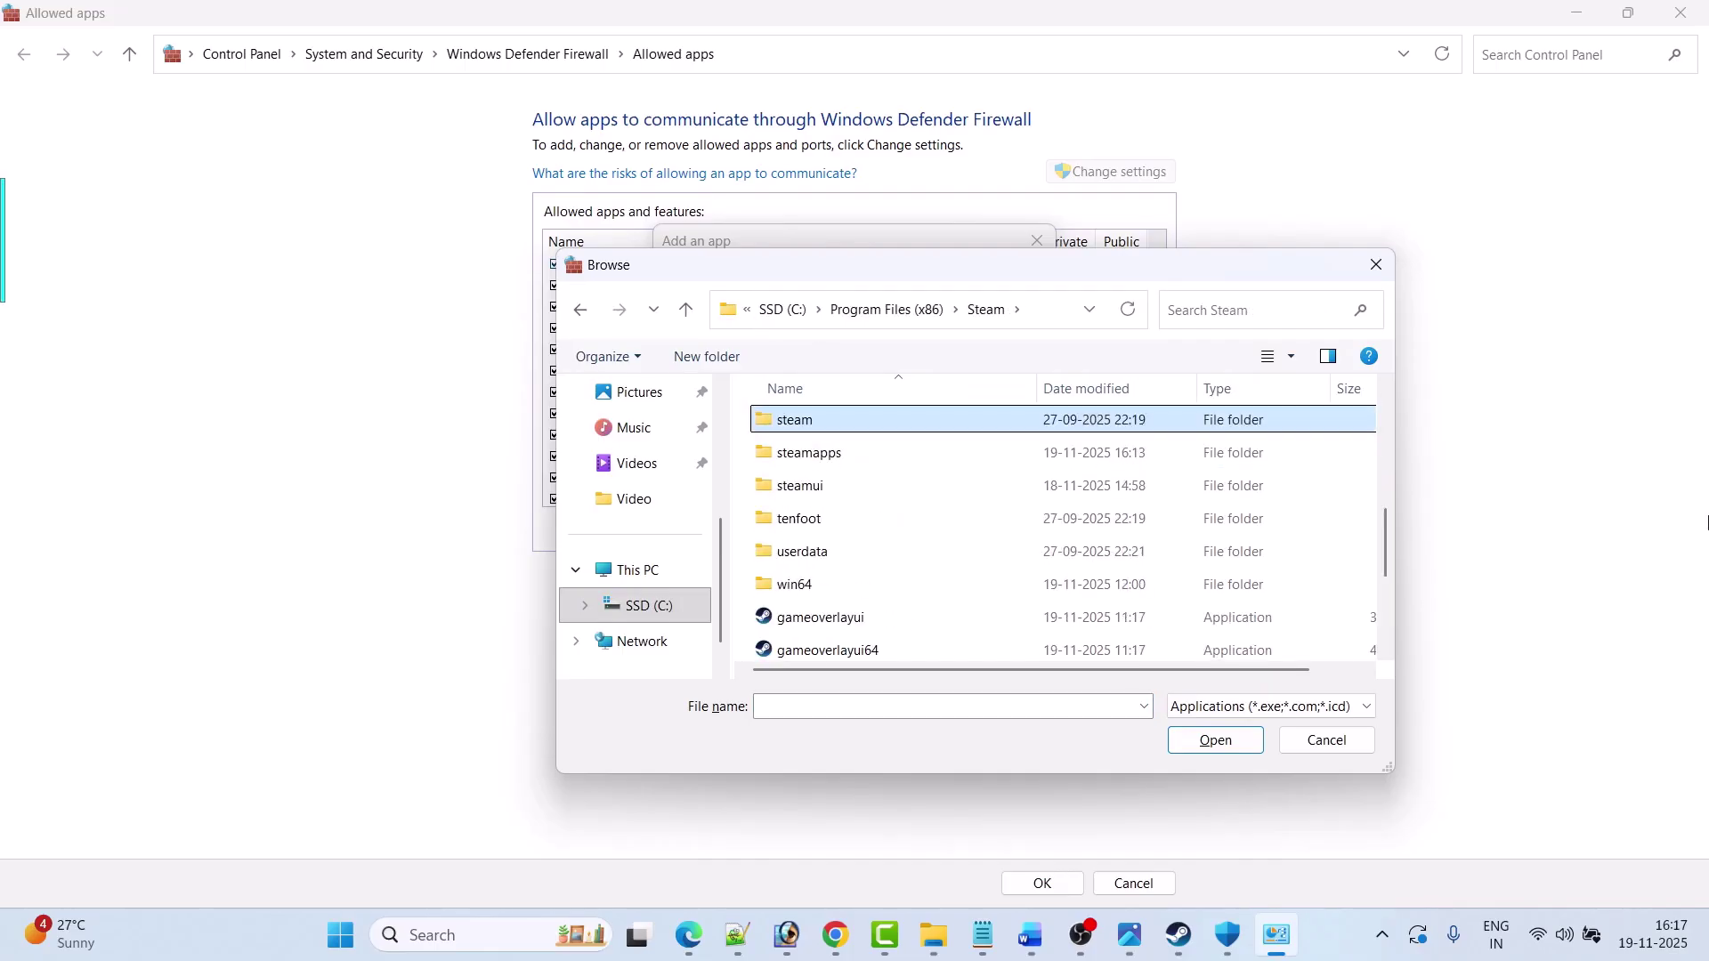
key("Return")
type("common")
key("Return")
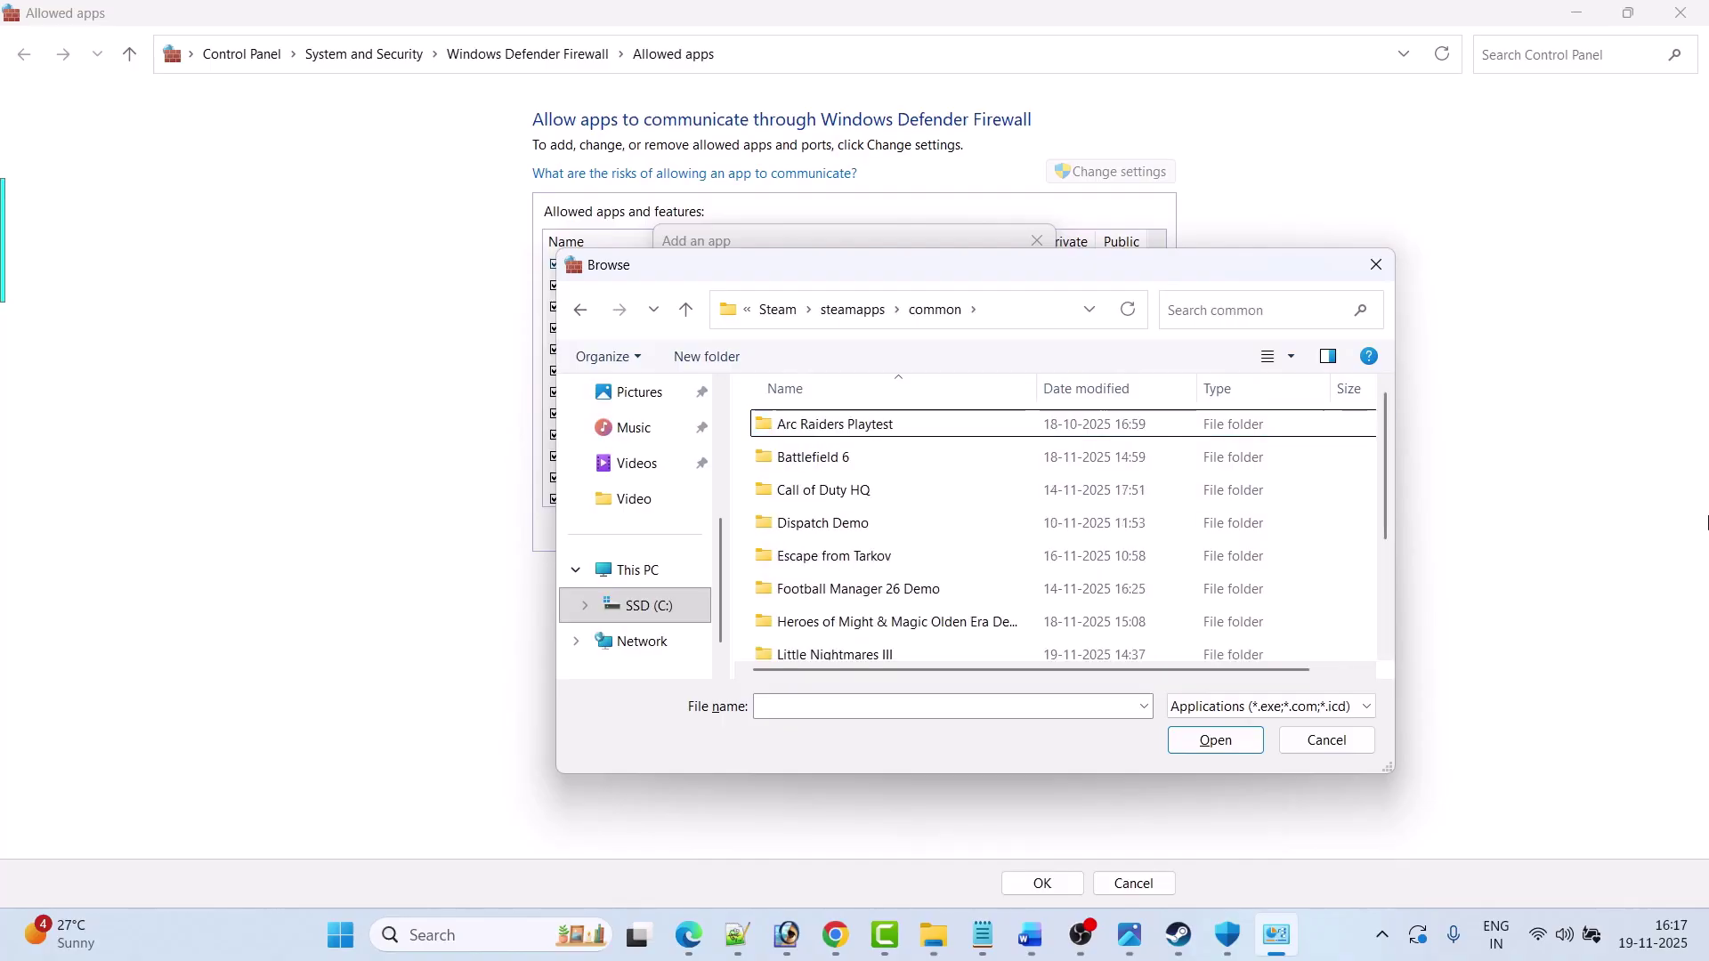
type("where")
key("Return")
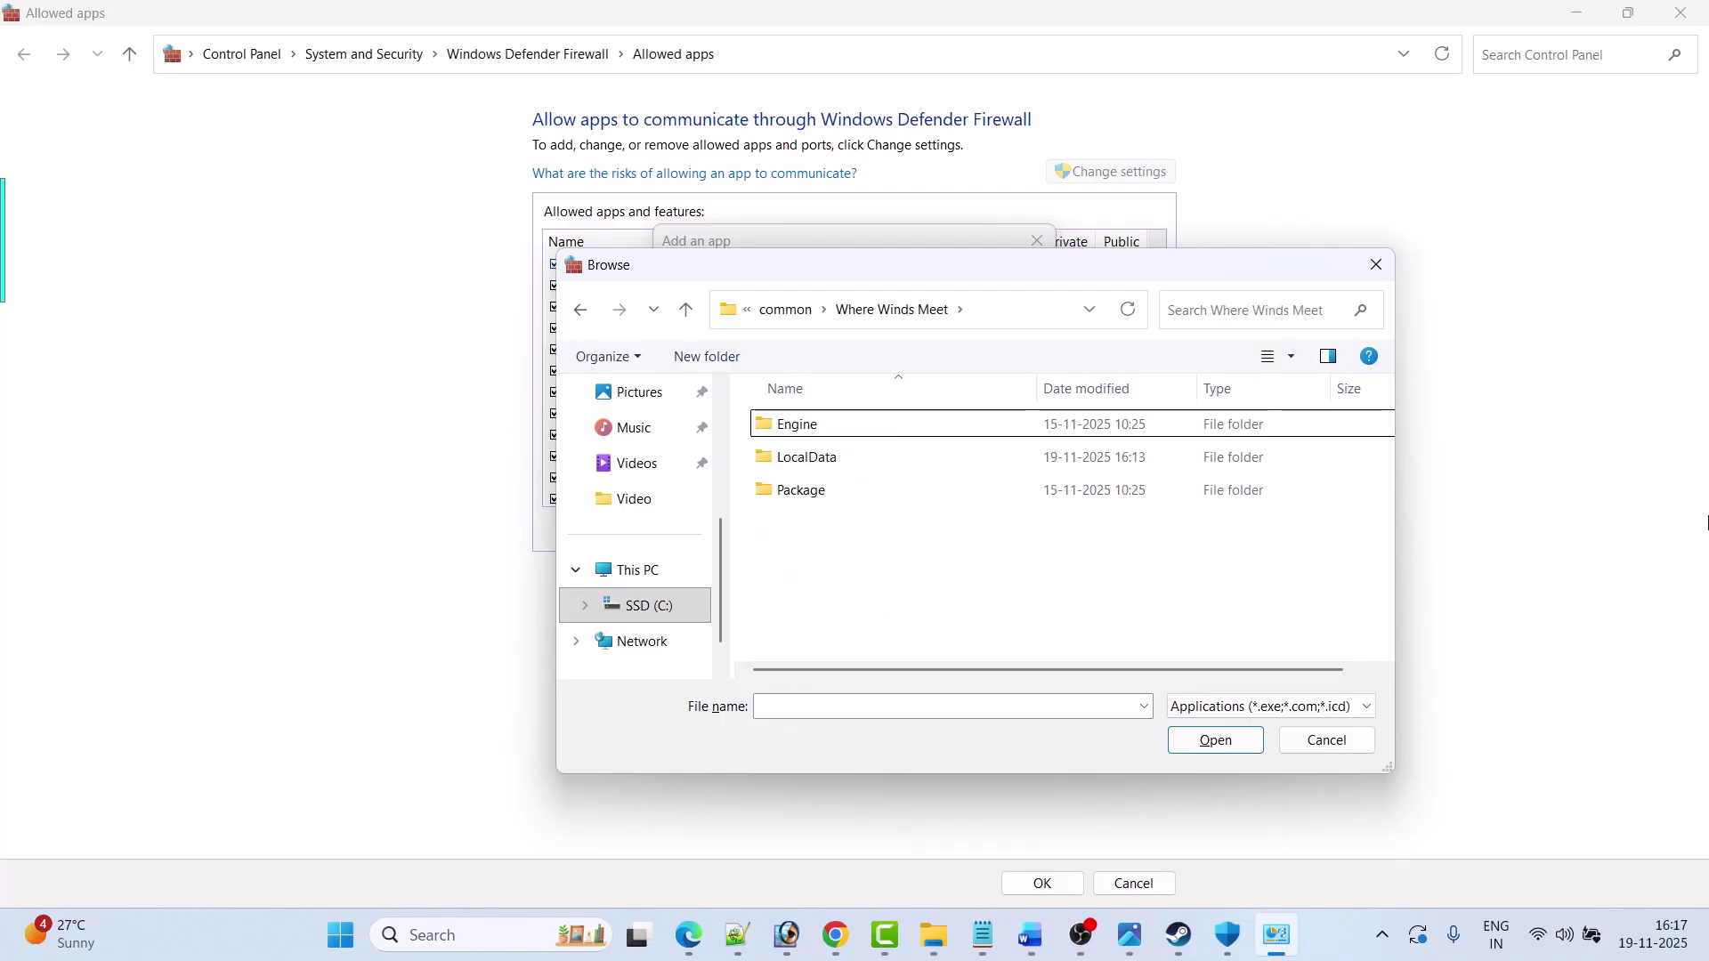
type("engine")
key("Return")
type("binaries")
key("Return")
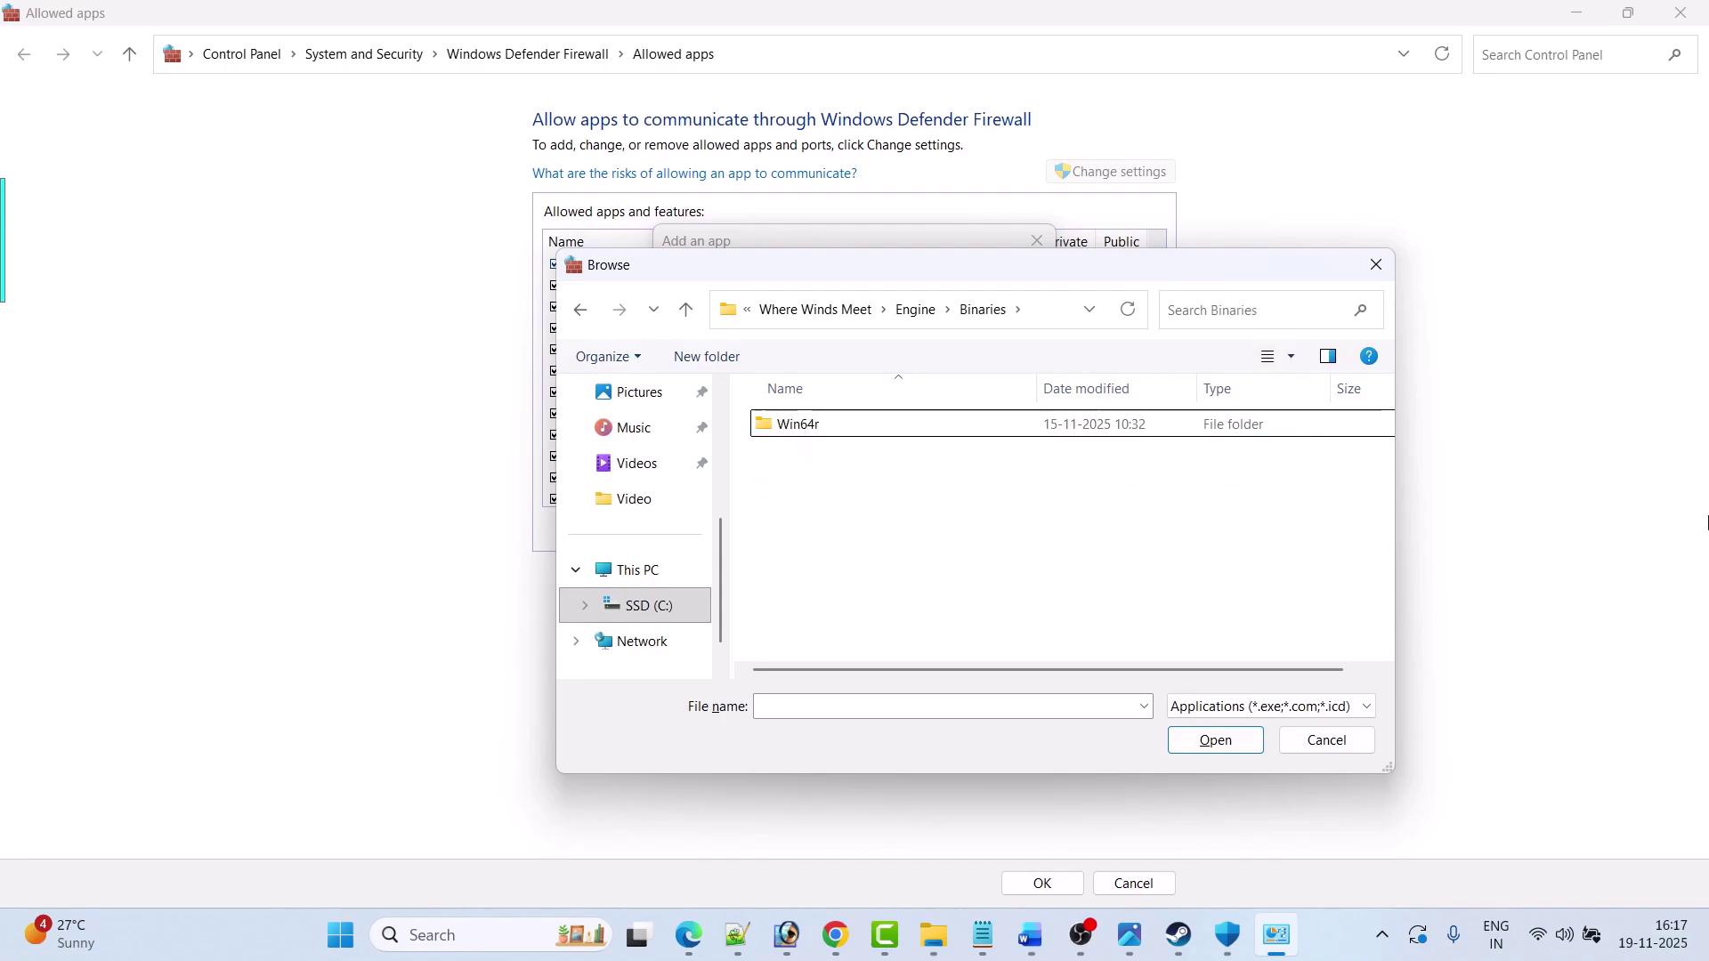
type("win64r")
key("Return")
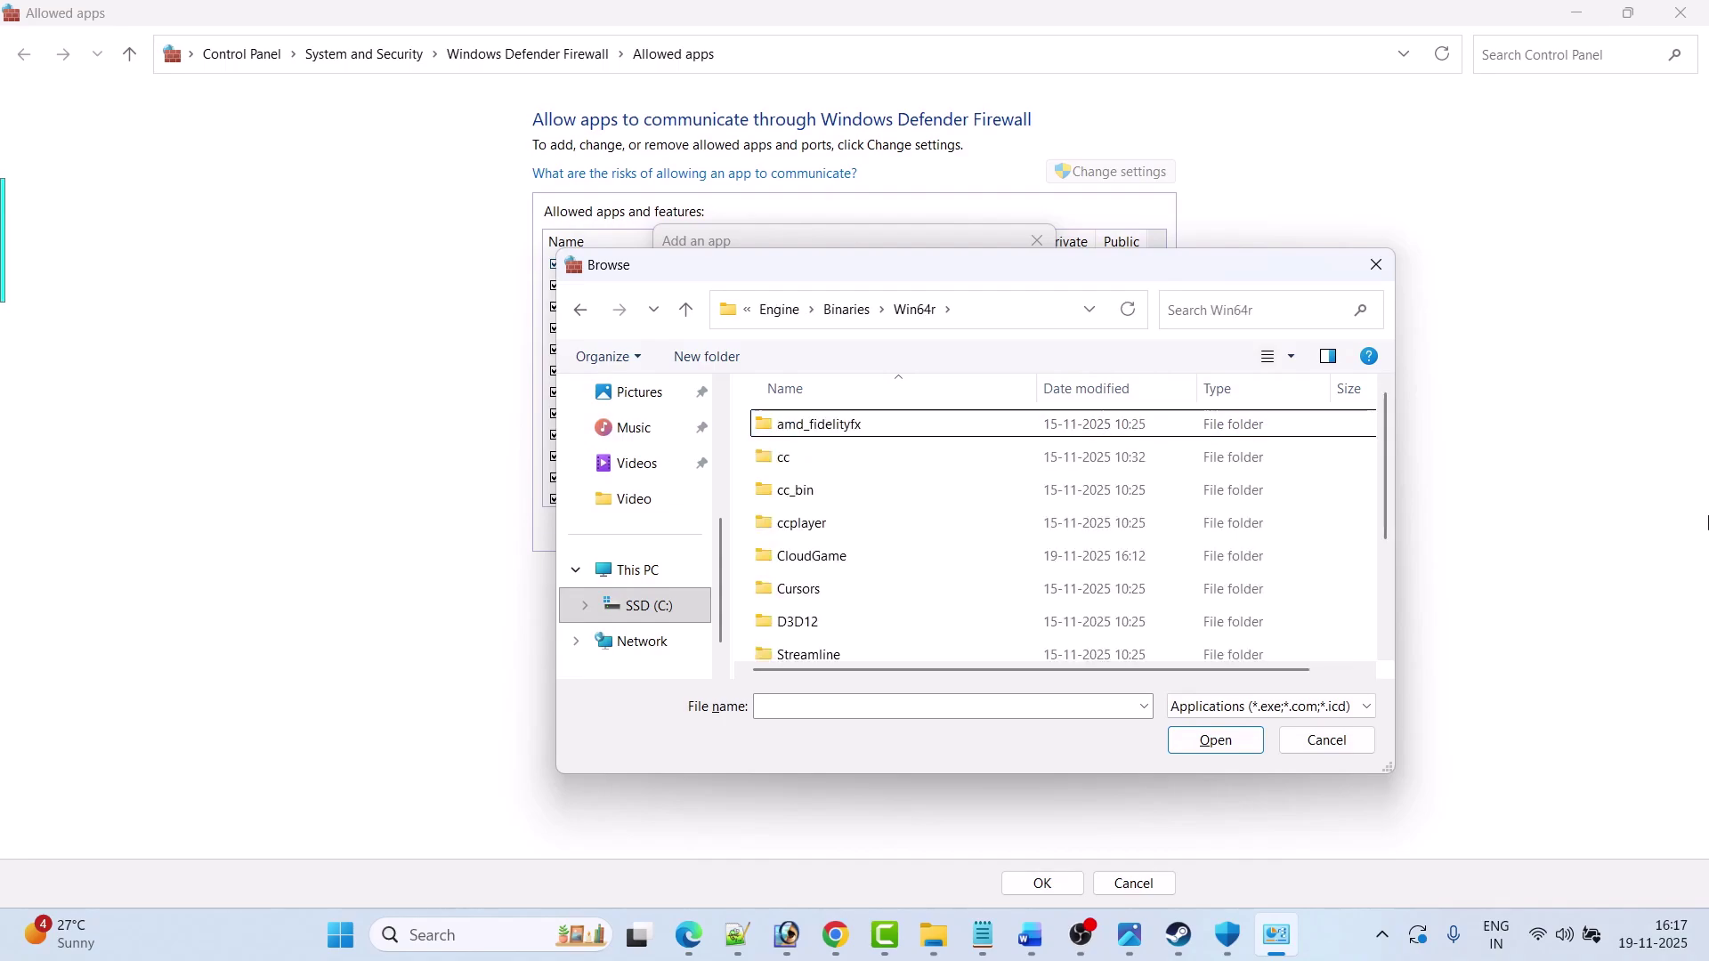
Step: Add wwm to the firewall exceptions, dismiss the already-listed error, and close the list
scroll(1325, 627, "down", 2)
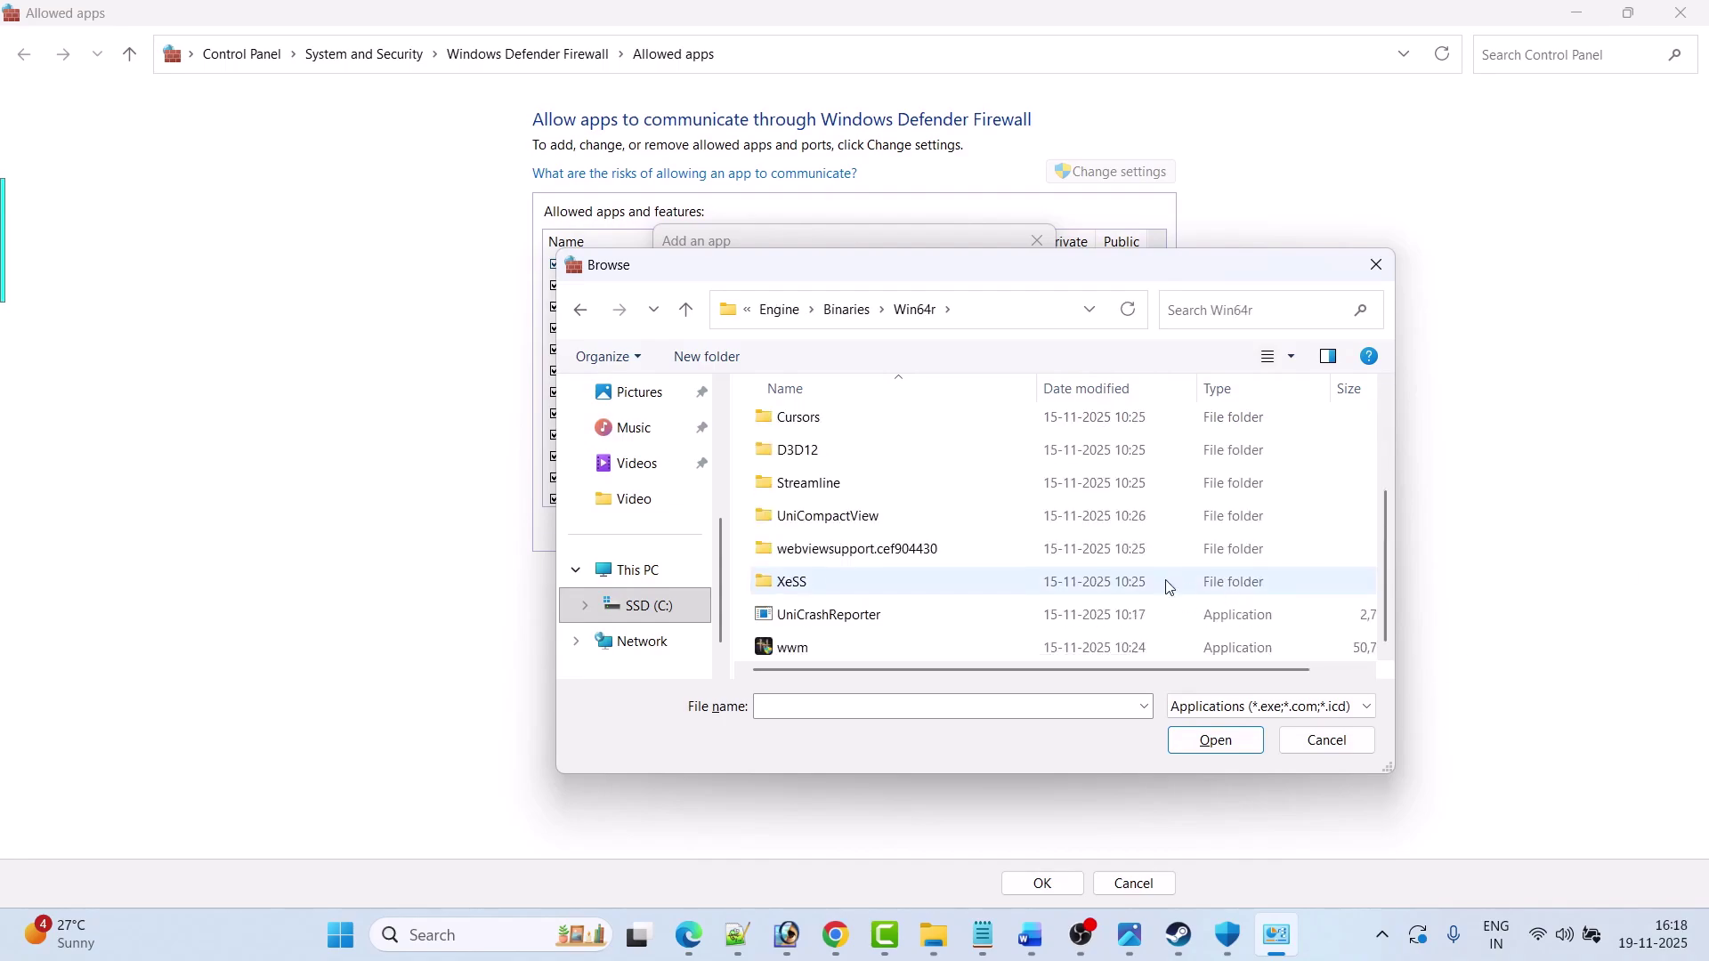
left_click(834, 647)
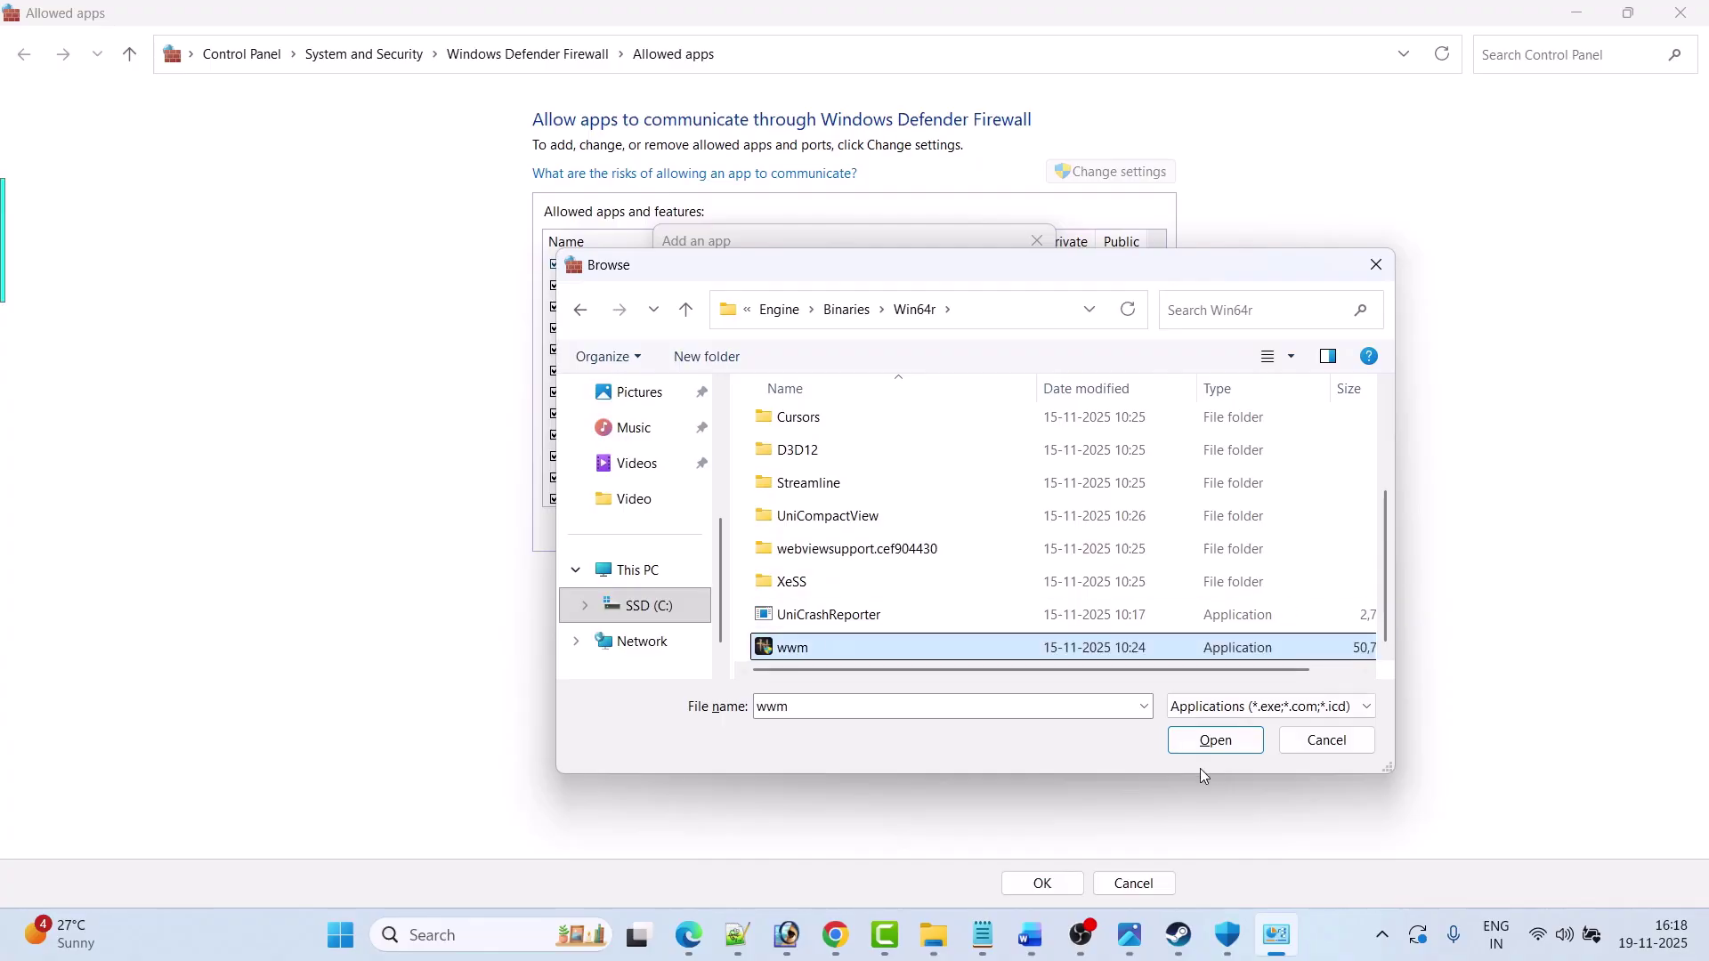
left_click(1213, 739)
left_click(926, 658)
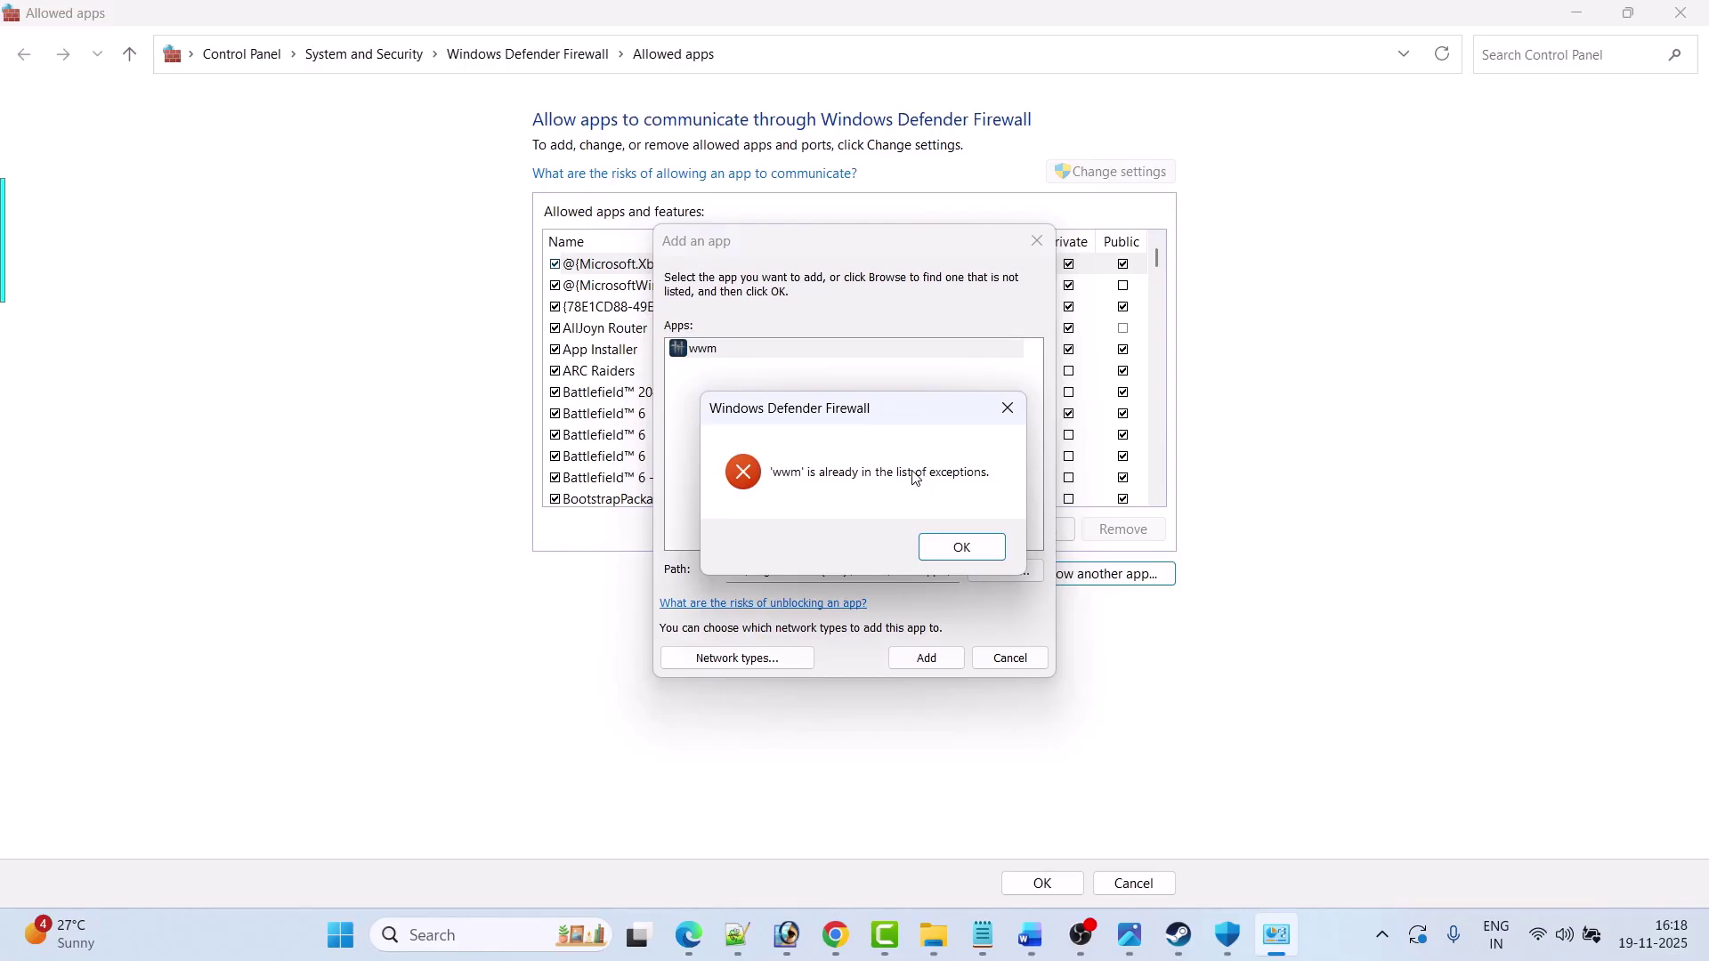
left_click(979, 549)
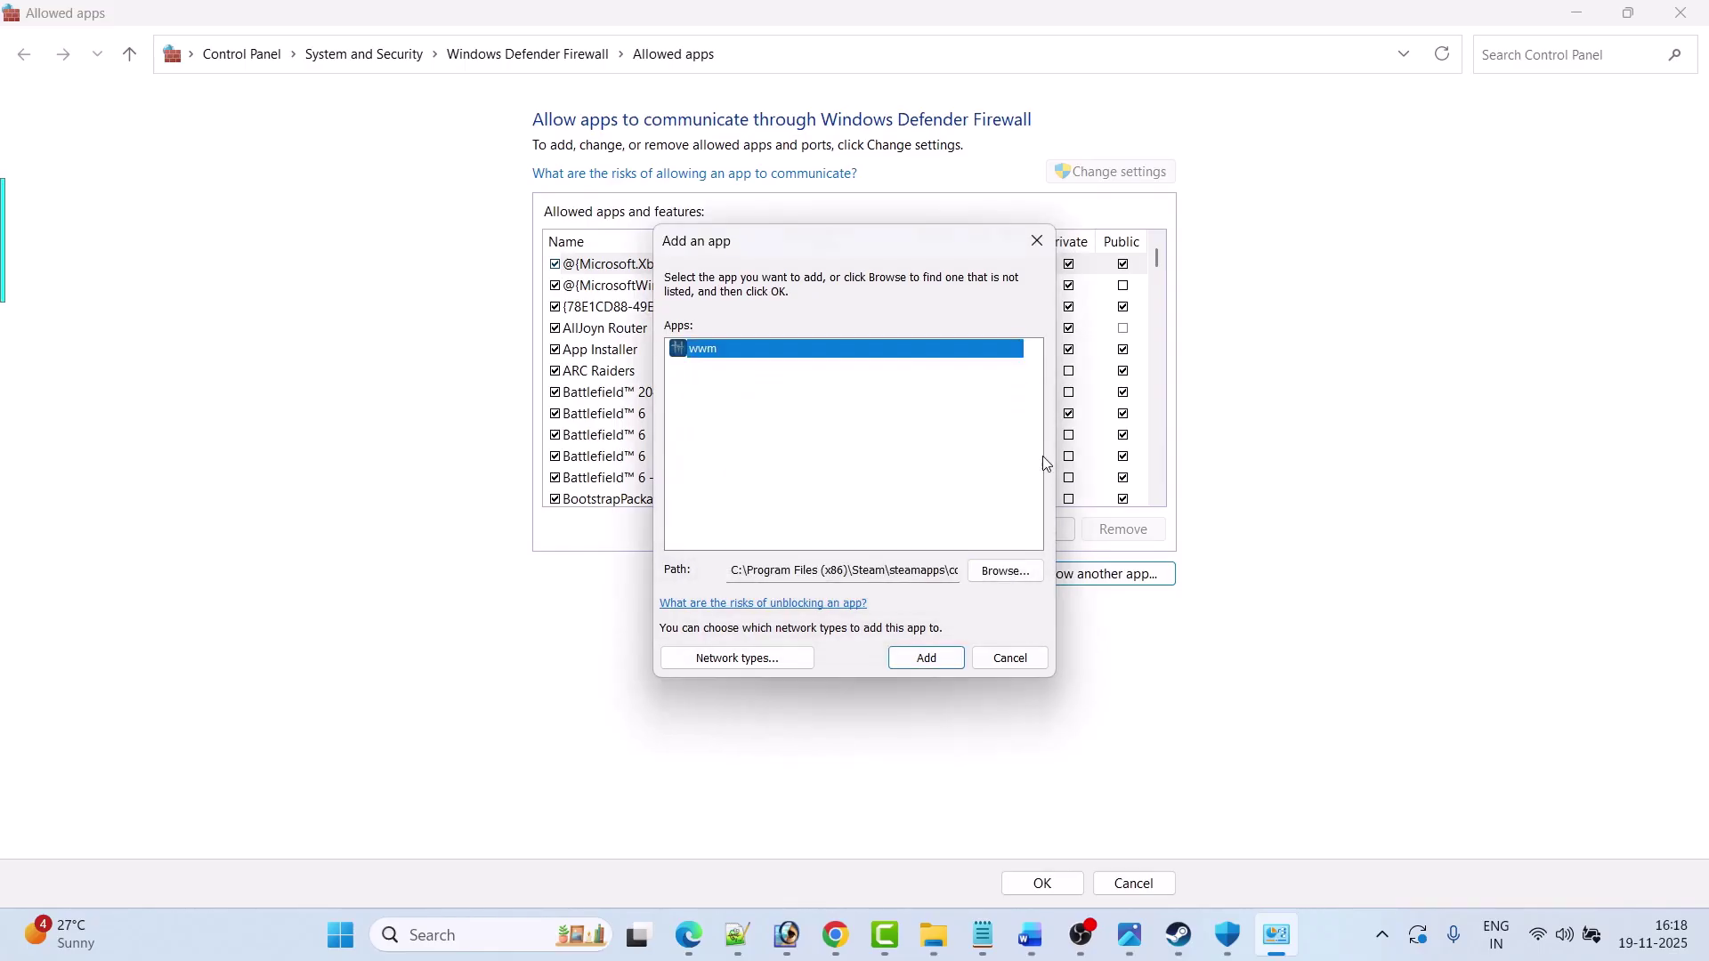
left_click(1037, 240)
left_click(1041, 883)
key("alt+Tab")
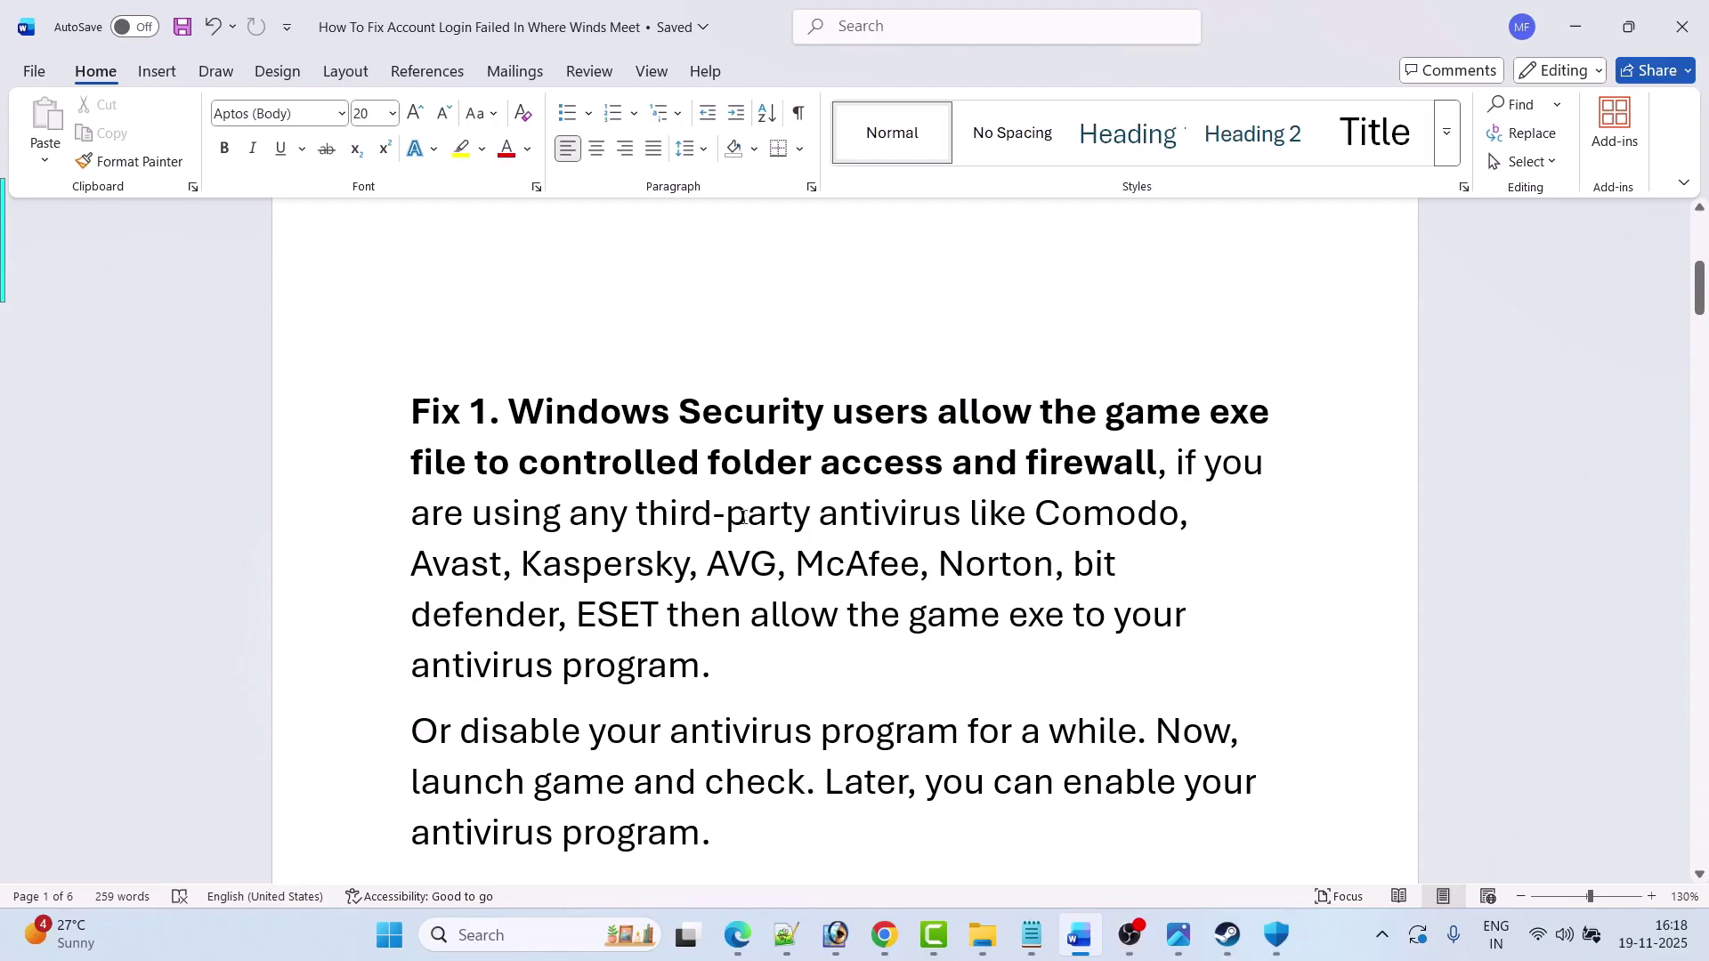
scroll(957, 503, "down", 1)
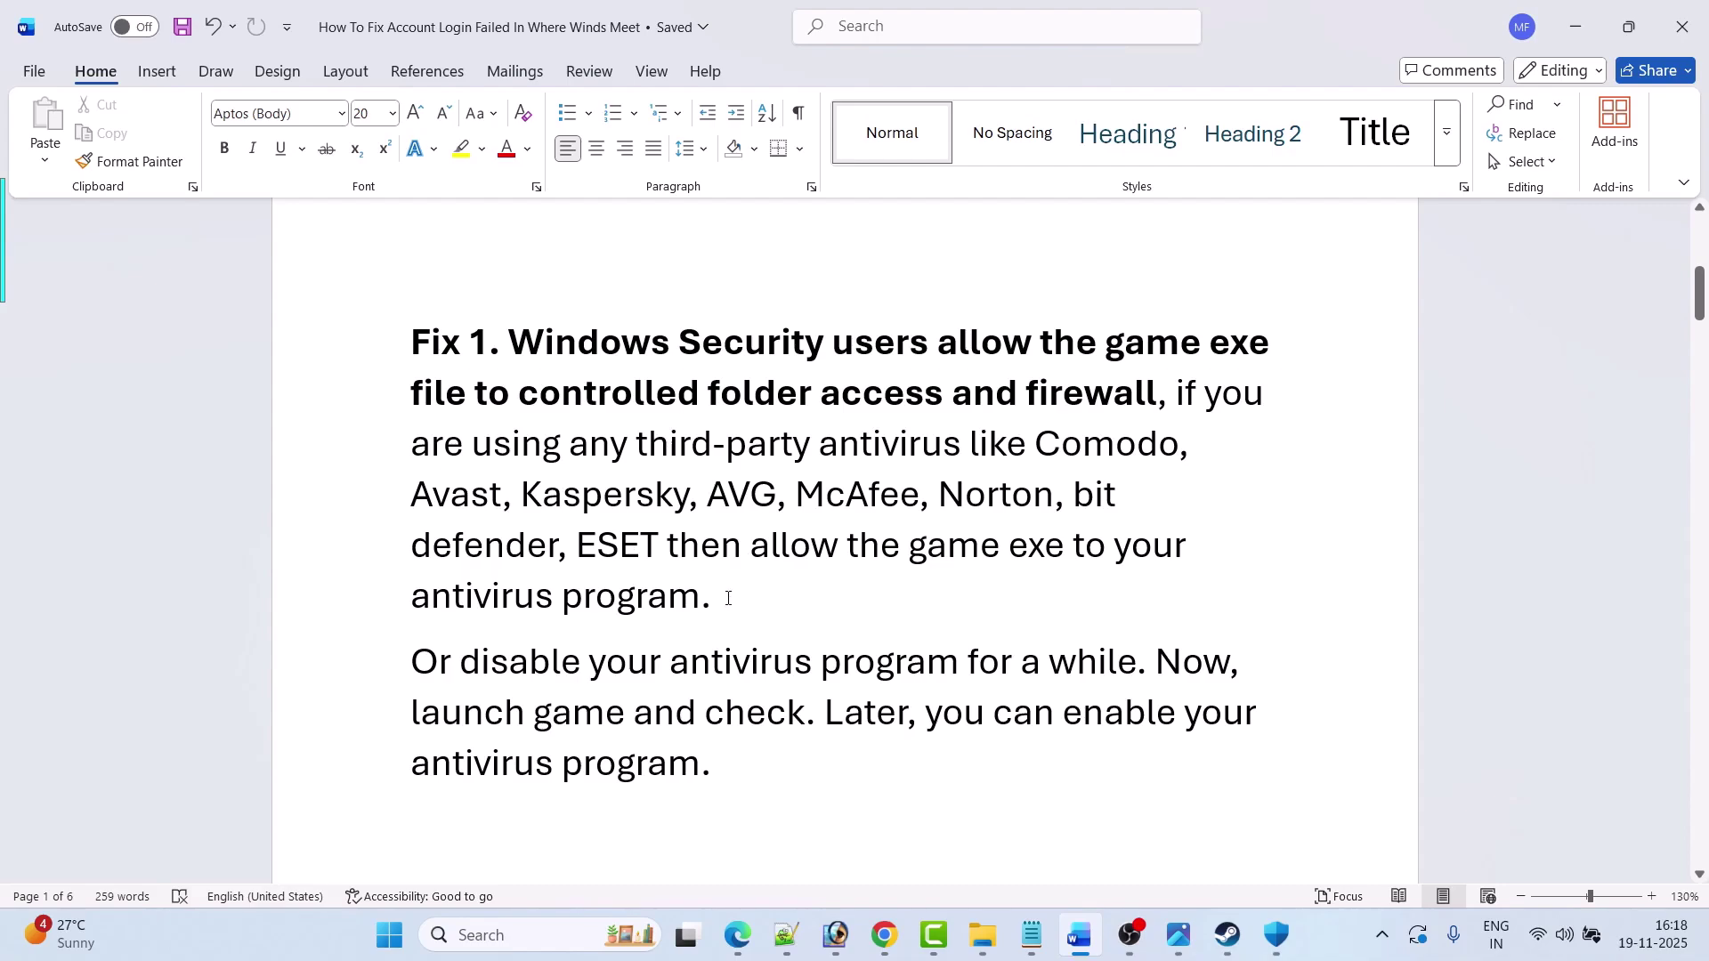
scroll(713, 605, "down", 1)
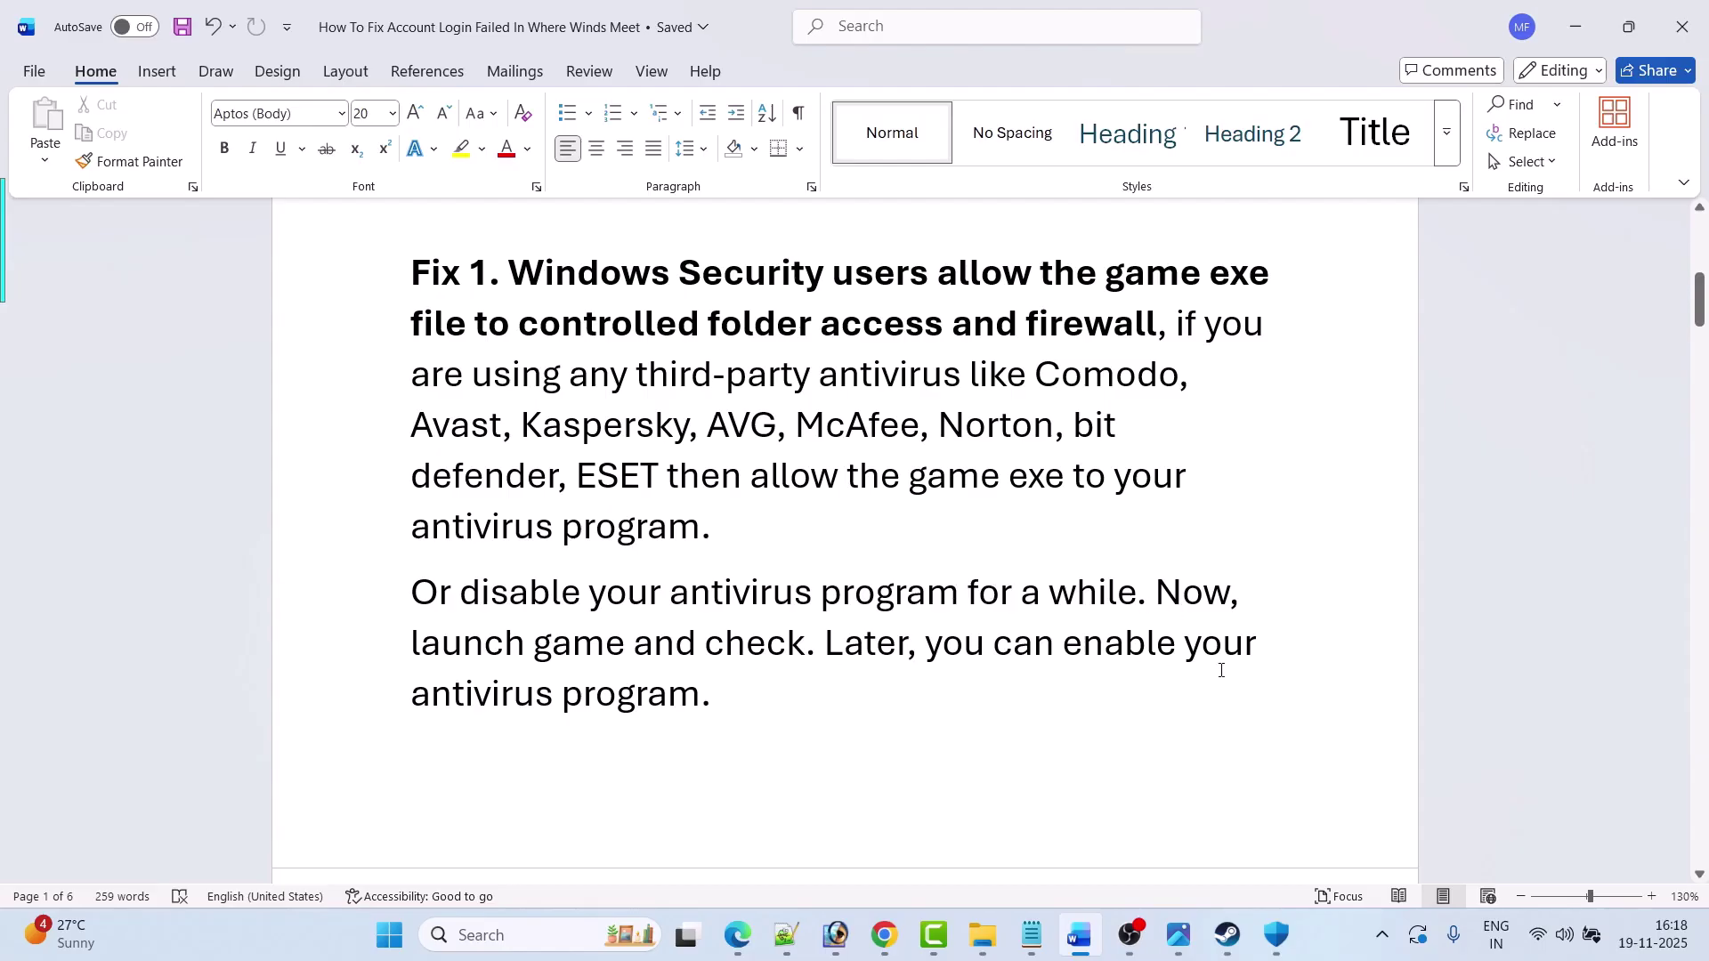
Step: Turn Wi-Fi off and back on from Quick Settings, following Fix 2
scroll(817, 667, "down", 5)
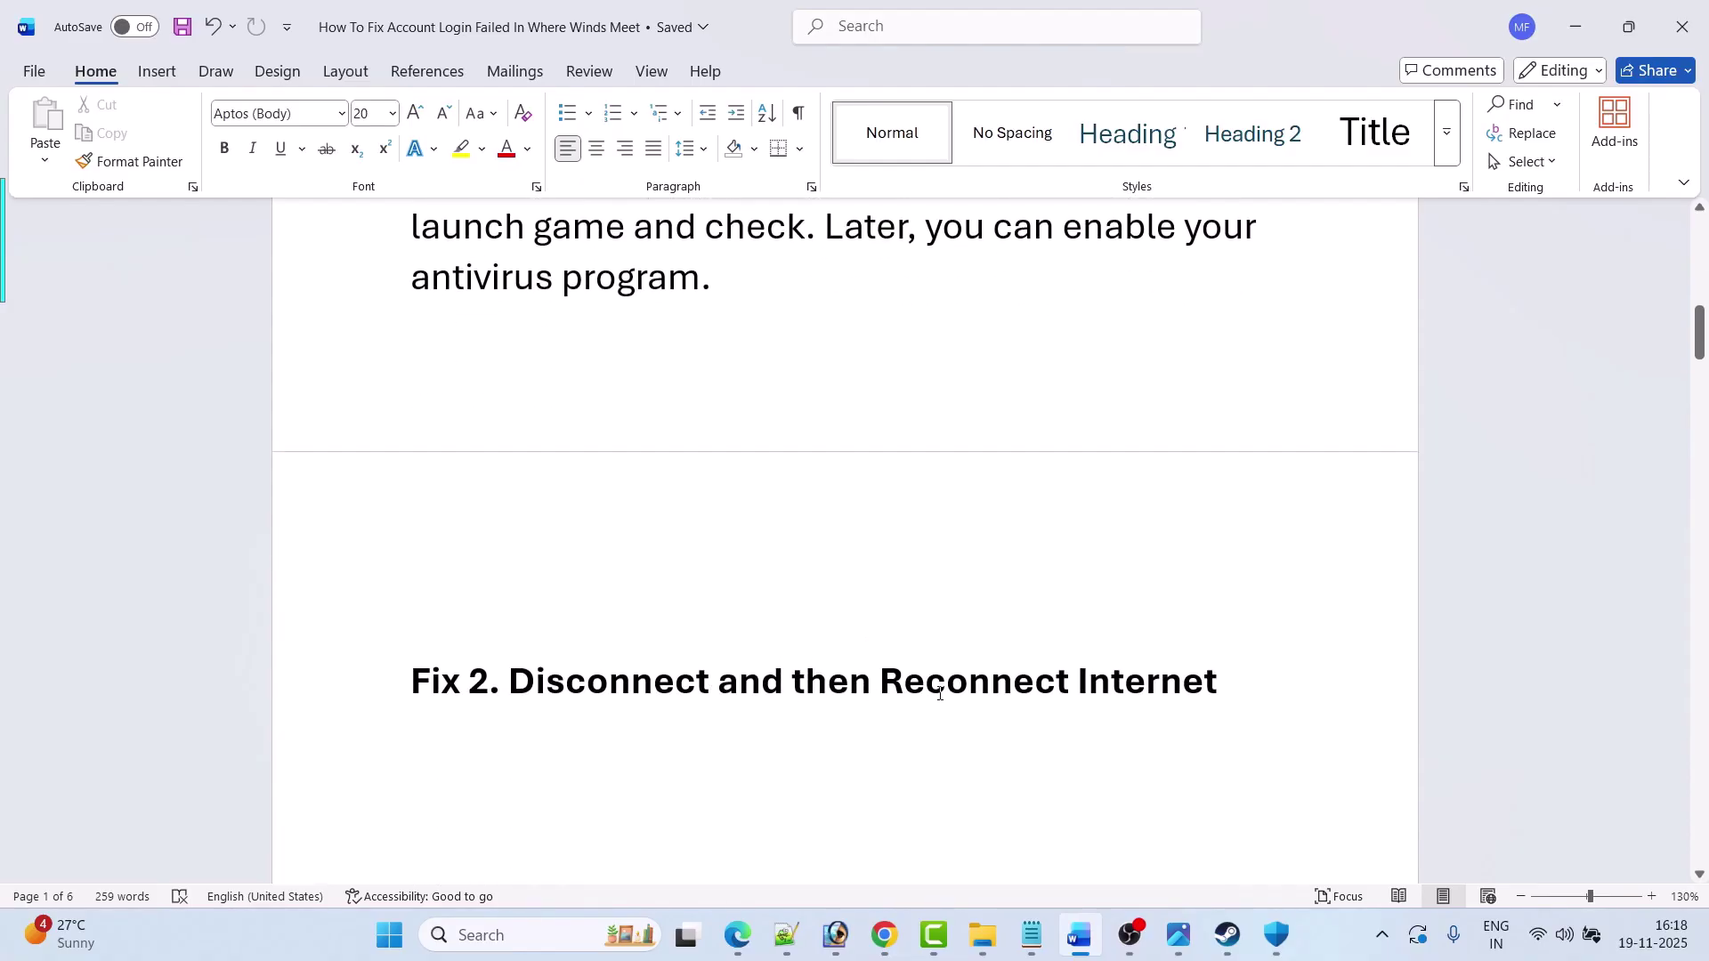
left_click(1554, 935)
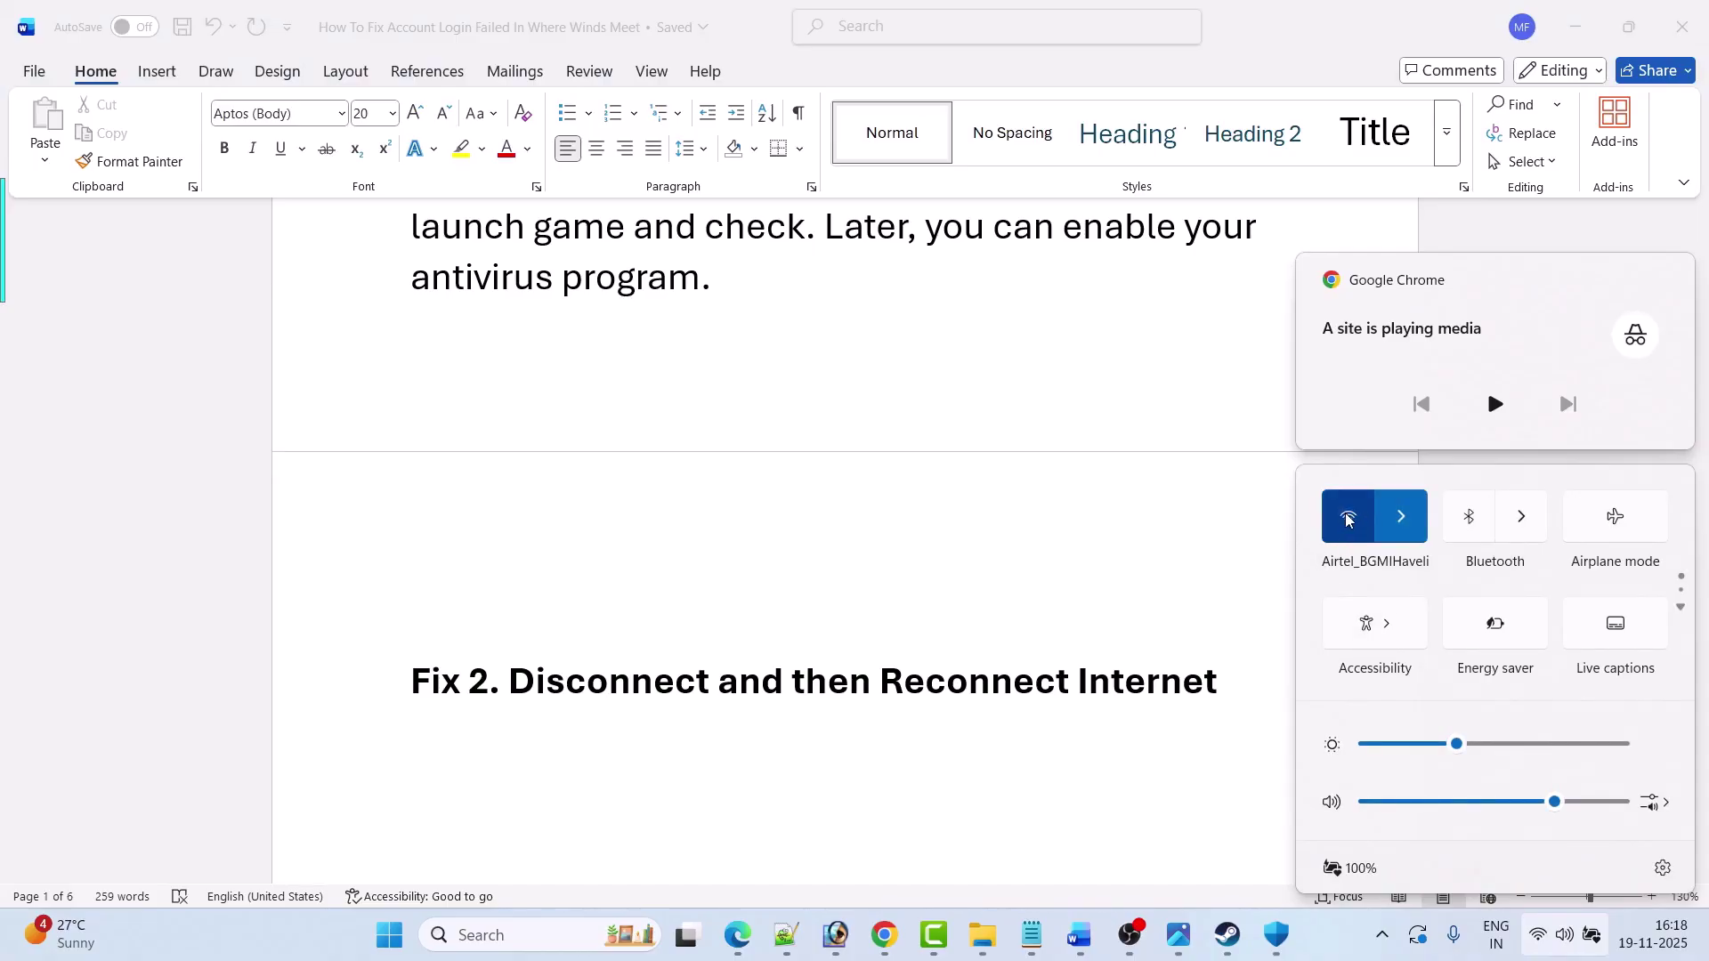
left_click(1349, 524)
left_click(1129, 676)
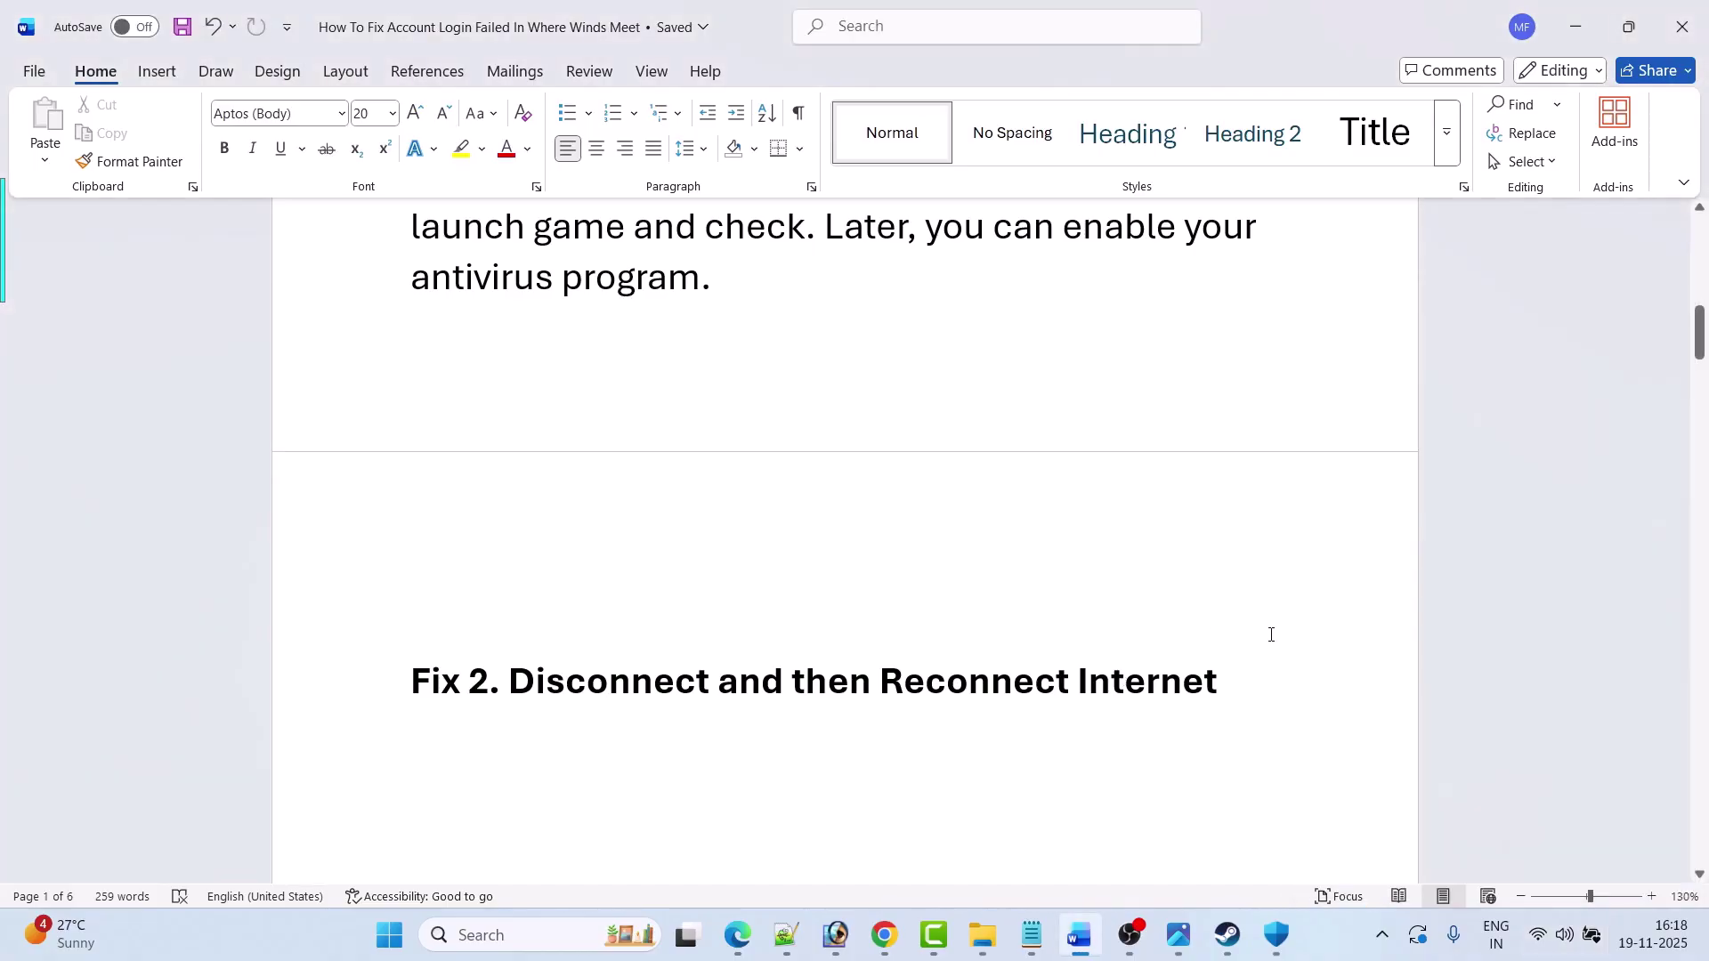
scroll(1272, 635, "down", 6)
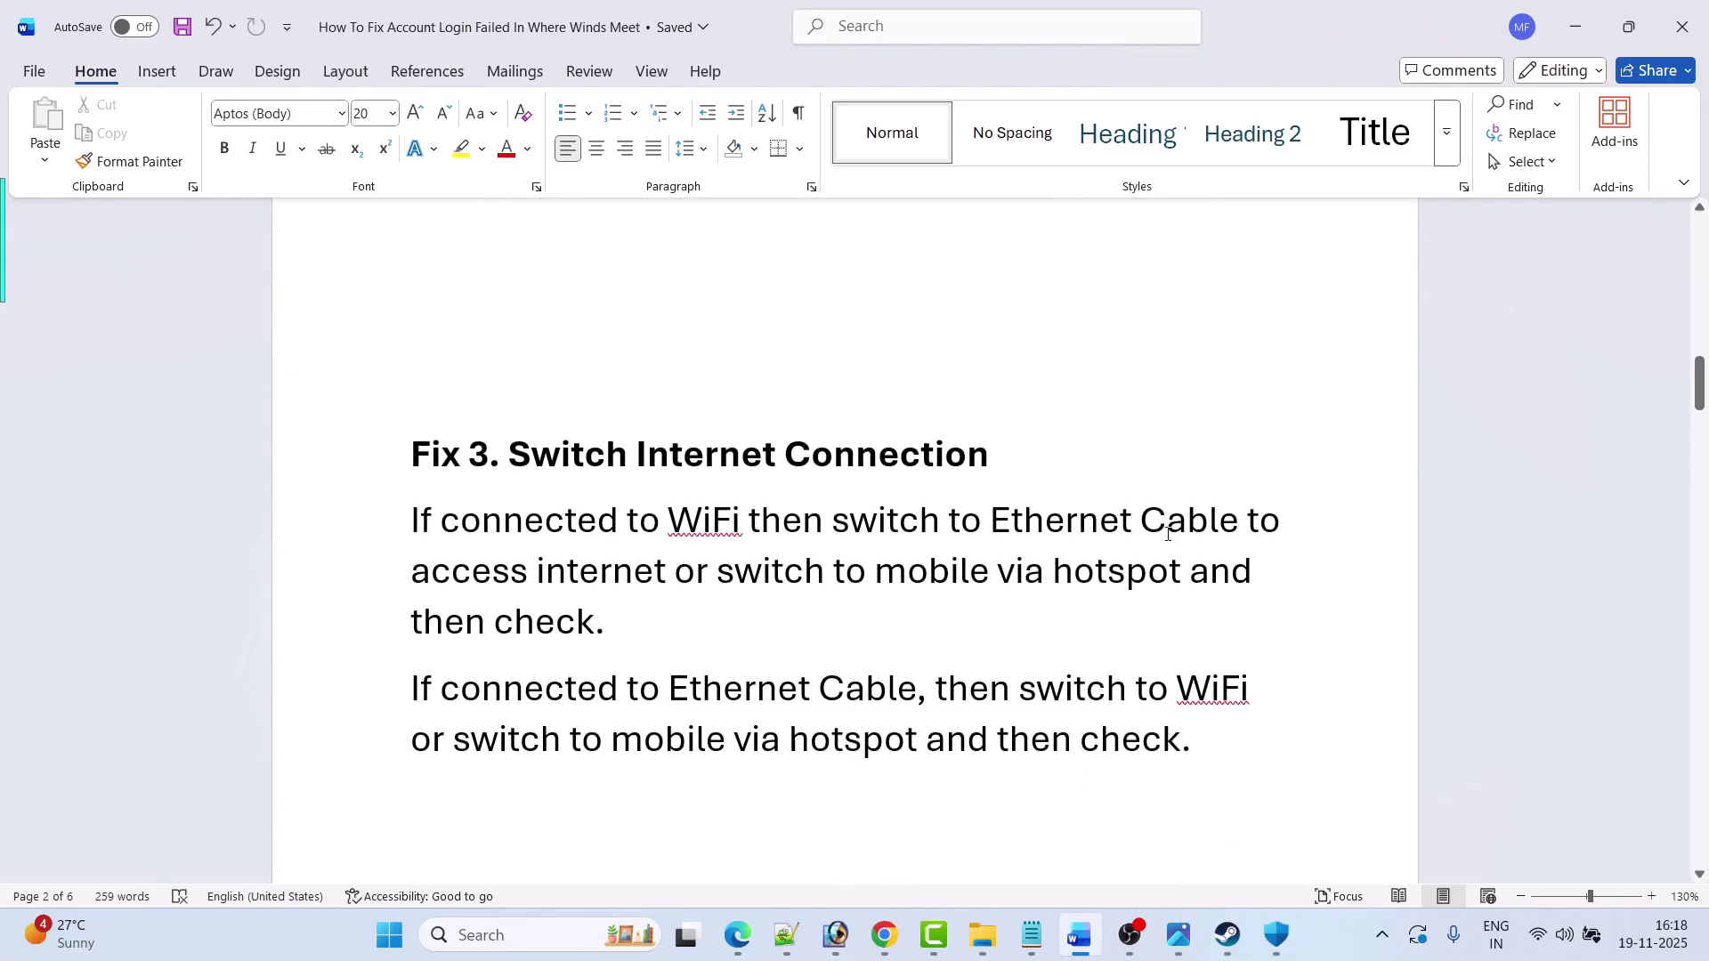
Step: Insert 'data' after 'mobile' in both Fix 3 paragraphs
type("data")
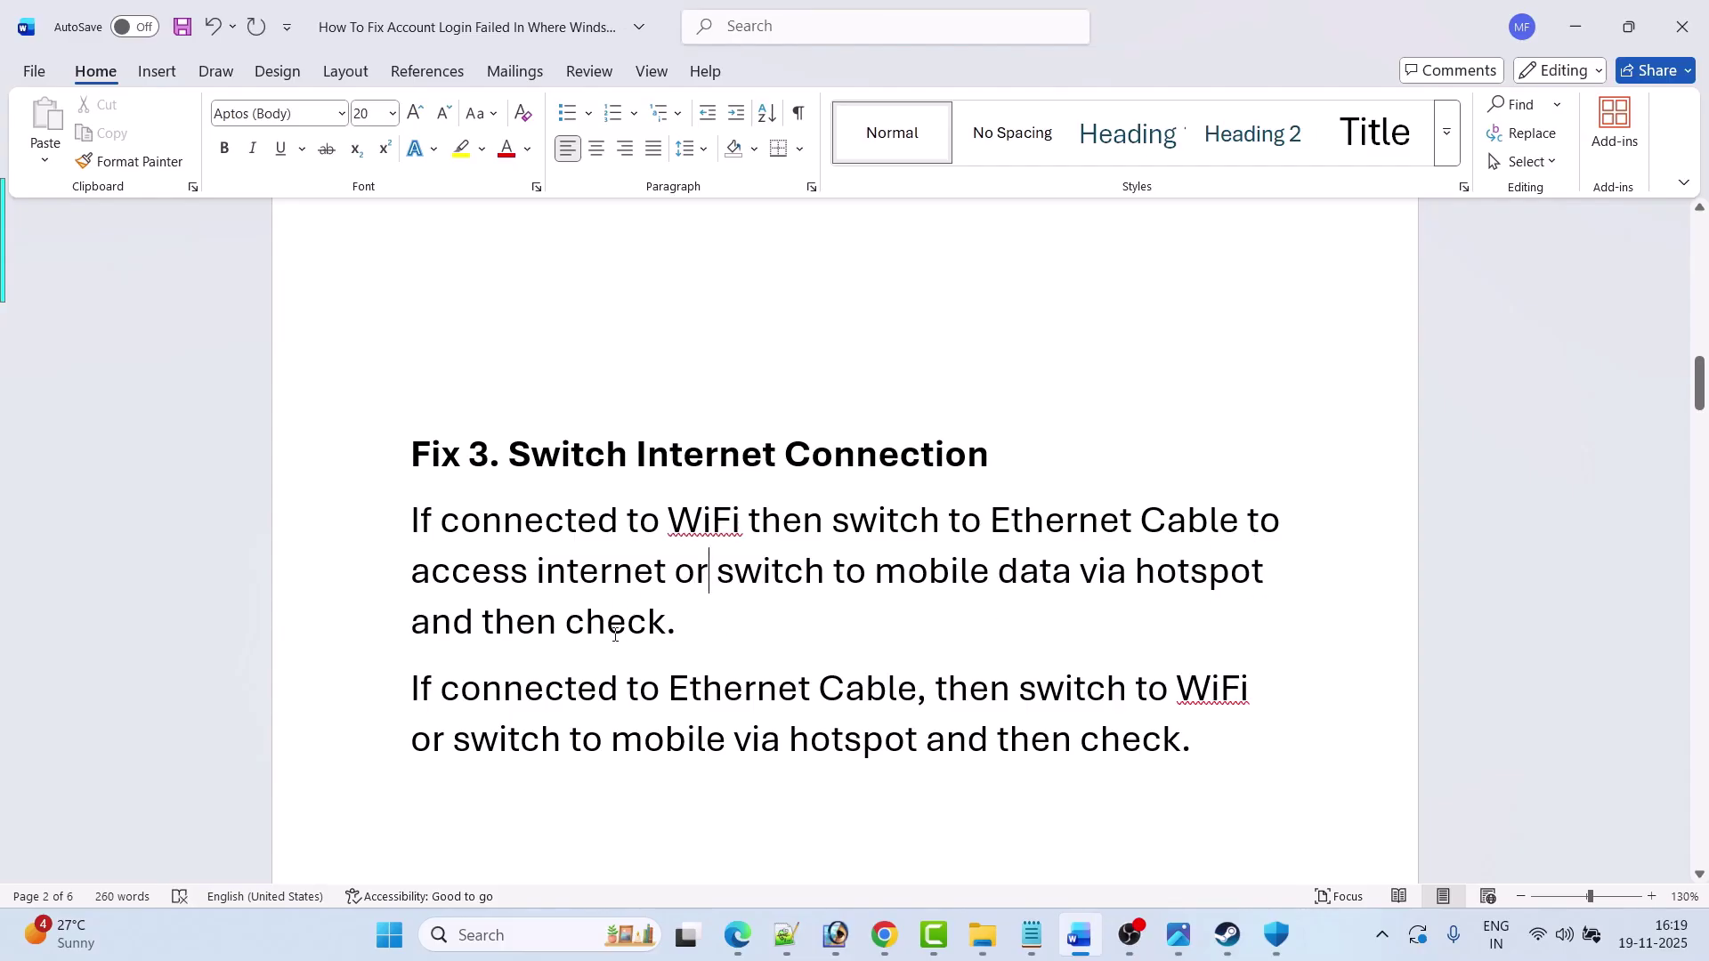
left_click(733, 739)
type("data")
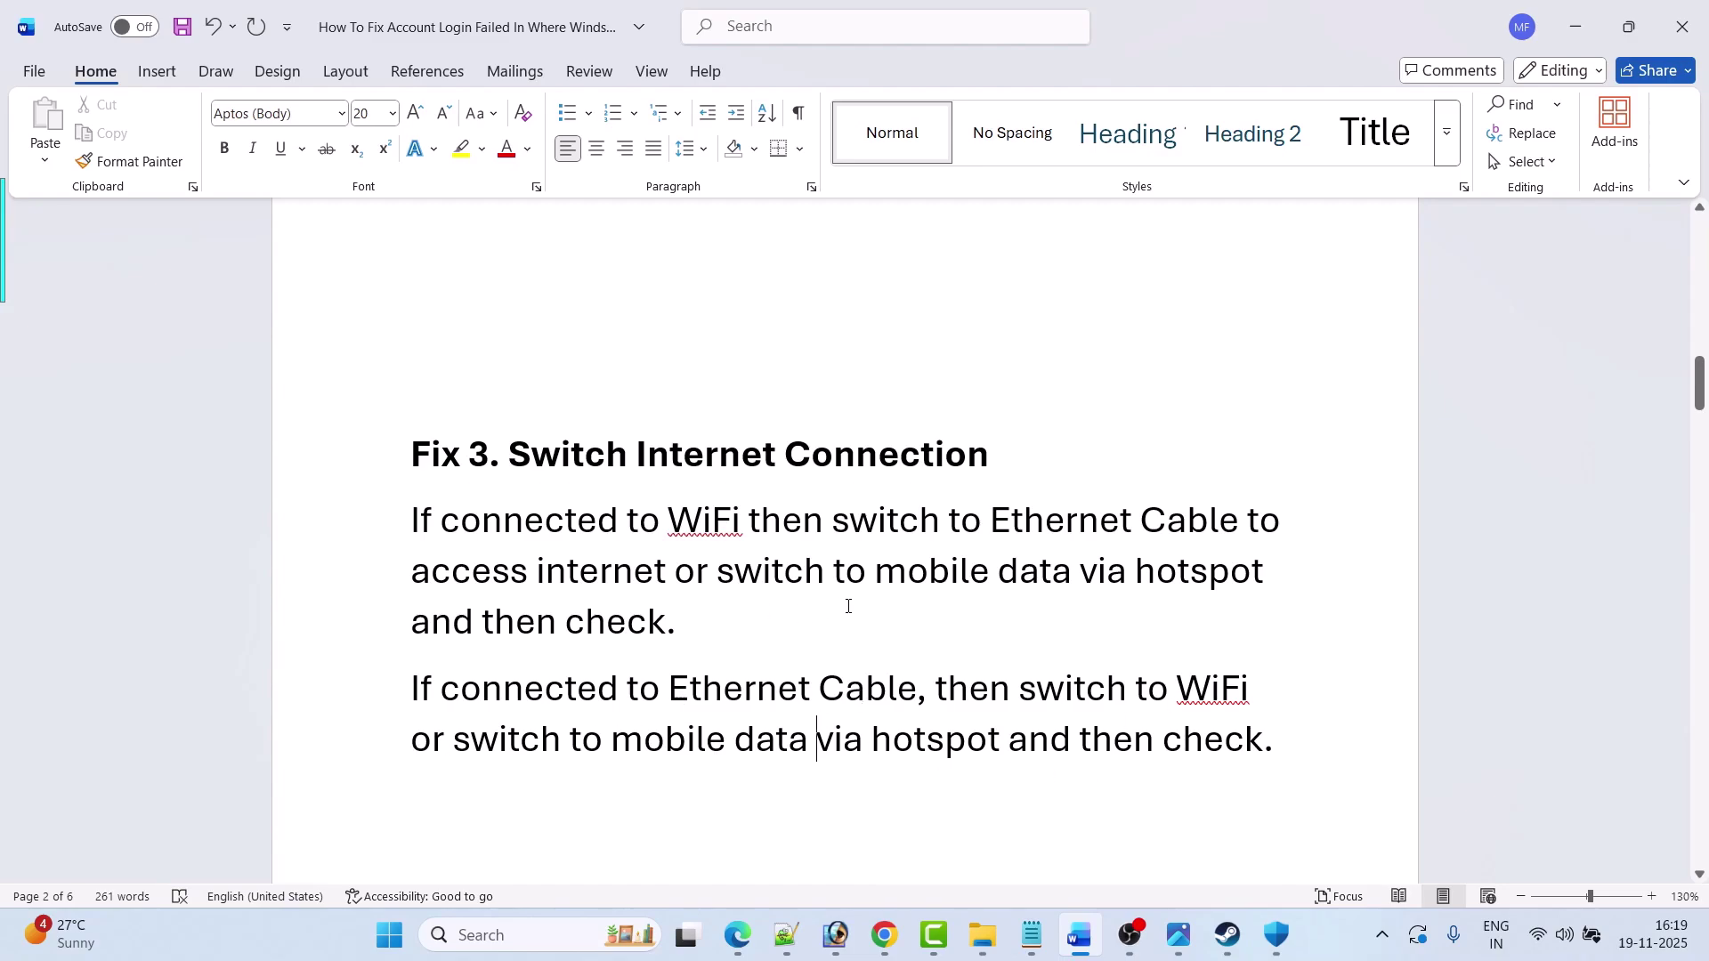
scroll(927, 589, "down", 1)
scroll(927, 589, "down", 5)
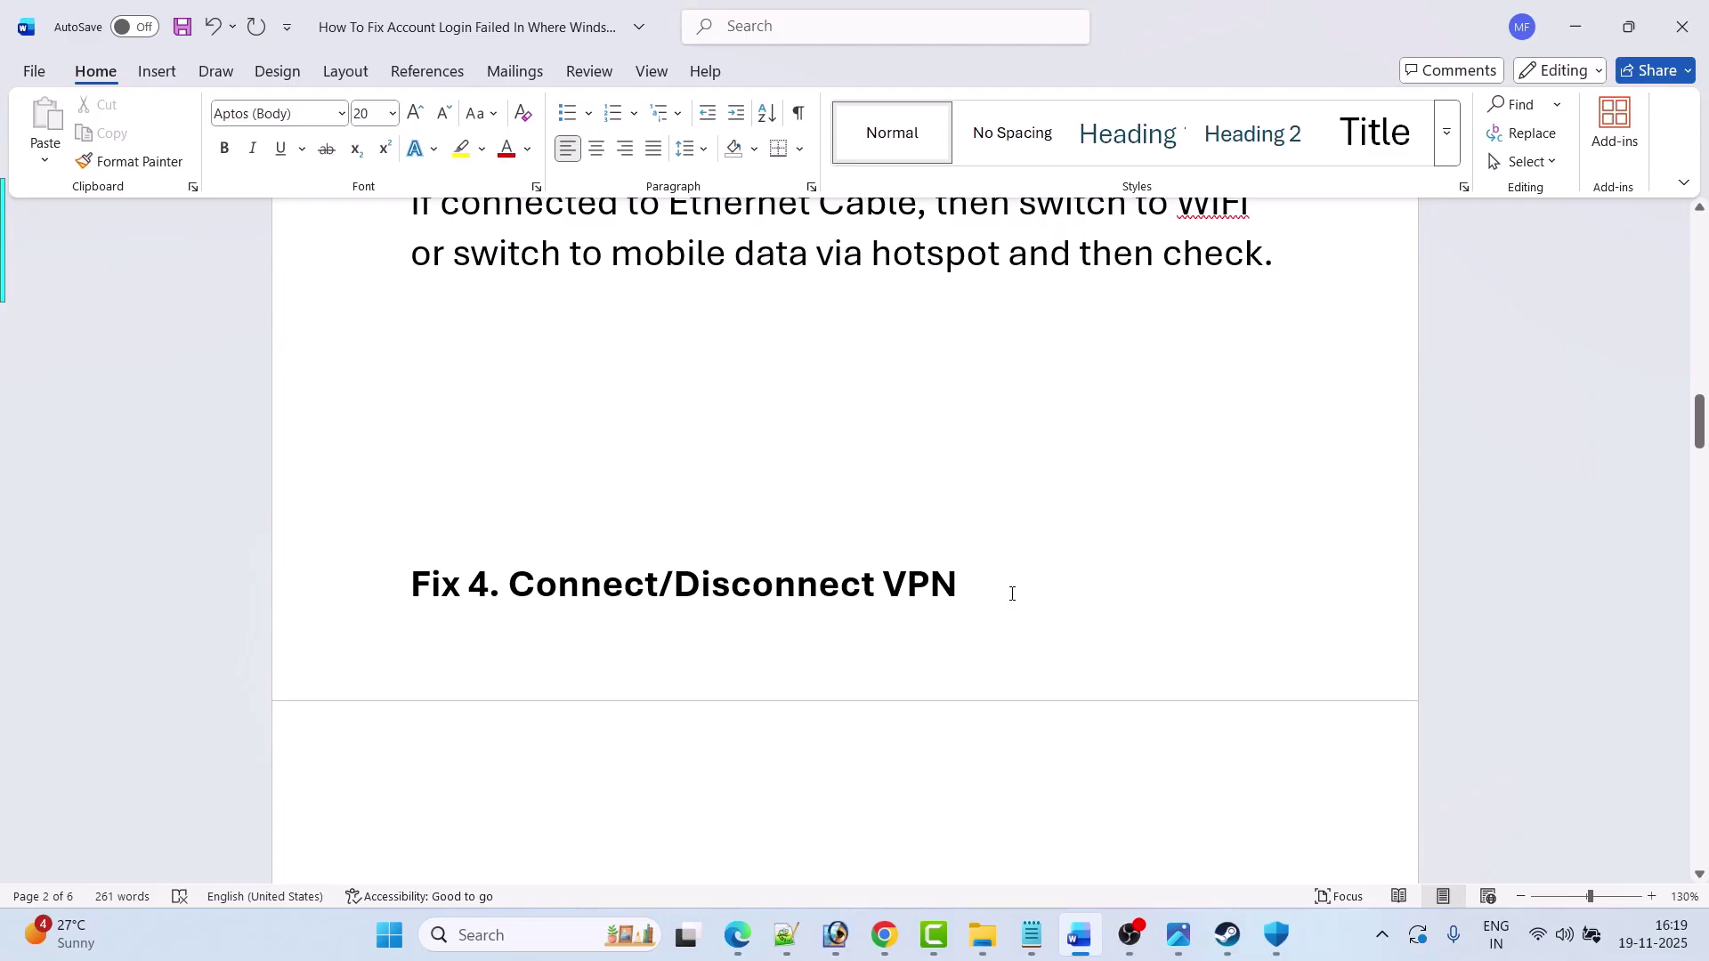
scroll(1012, 594, "down", 5)
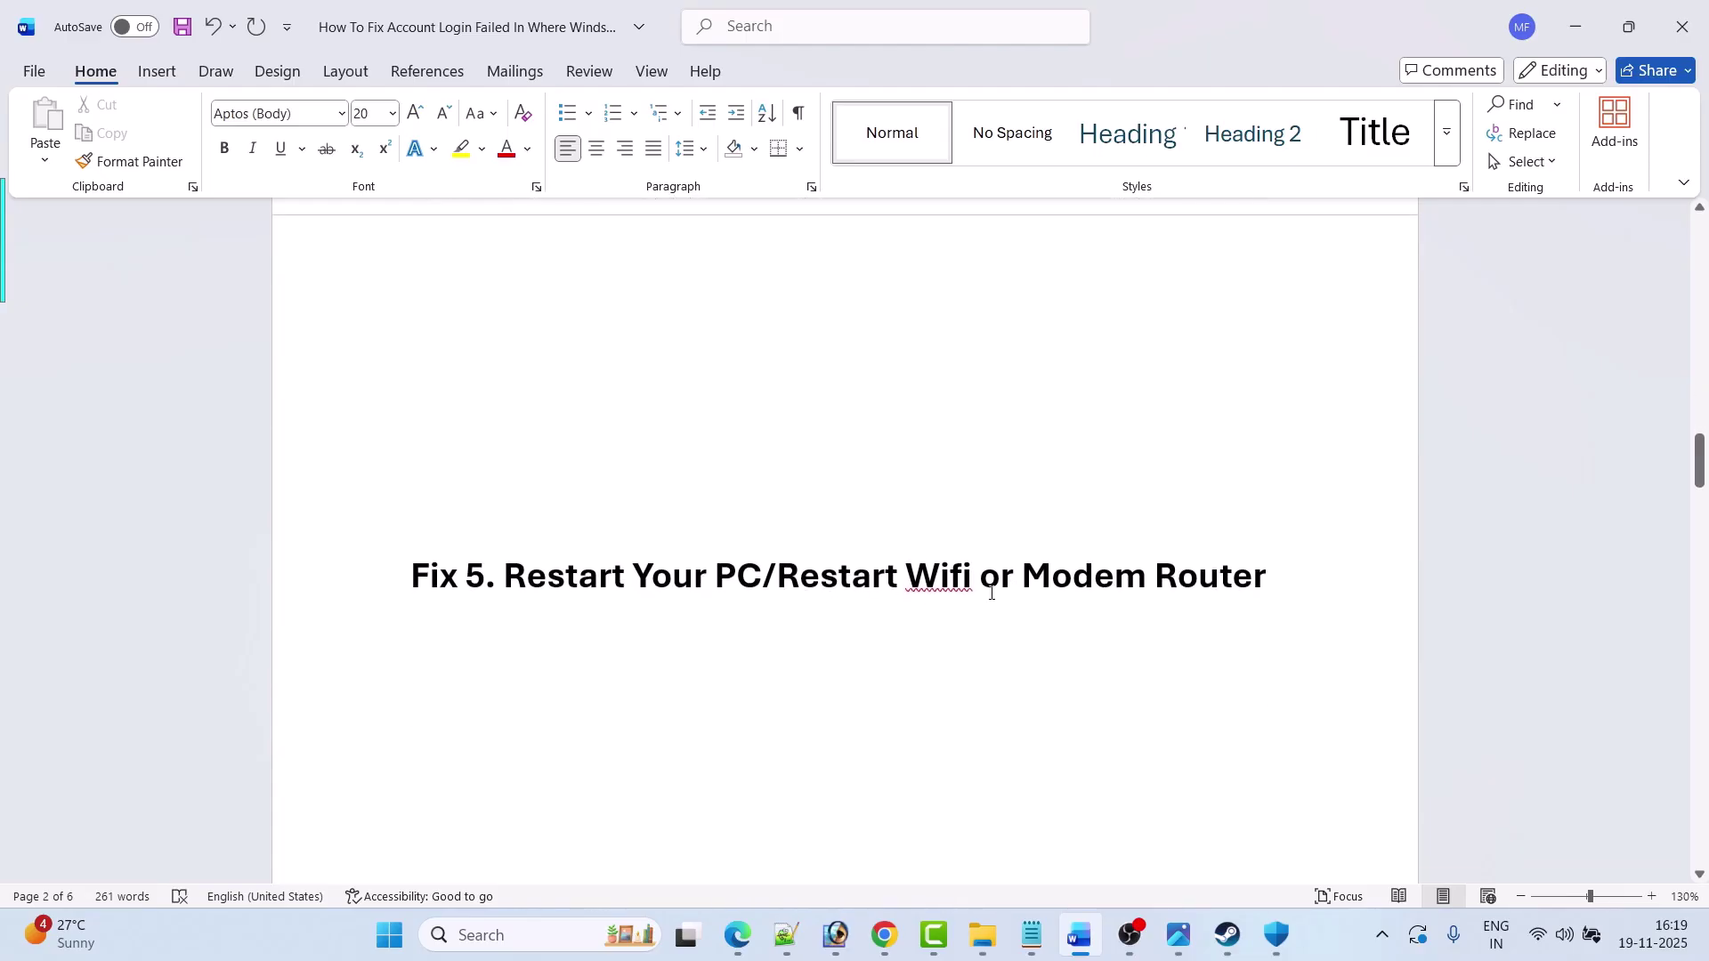
Step: Show the Start menu's power Restart option without restarting, then scroll to Fix 6
left_click(389, 935)
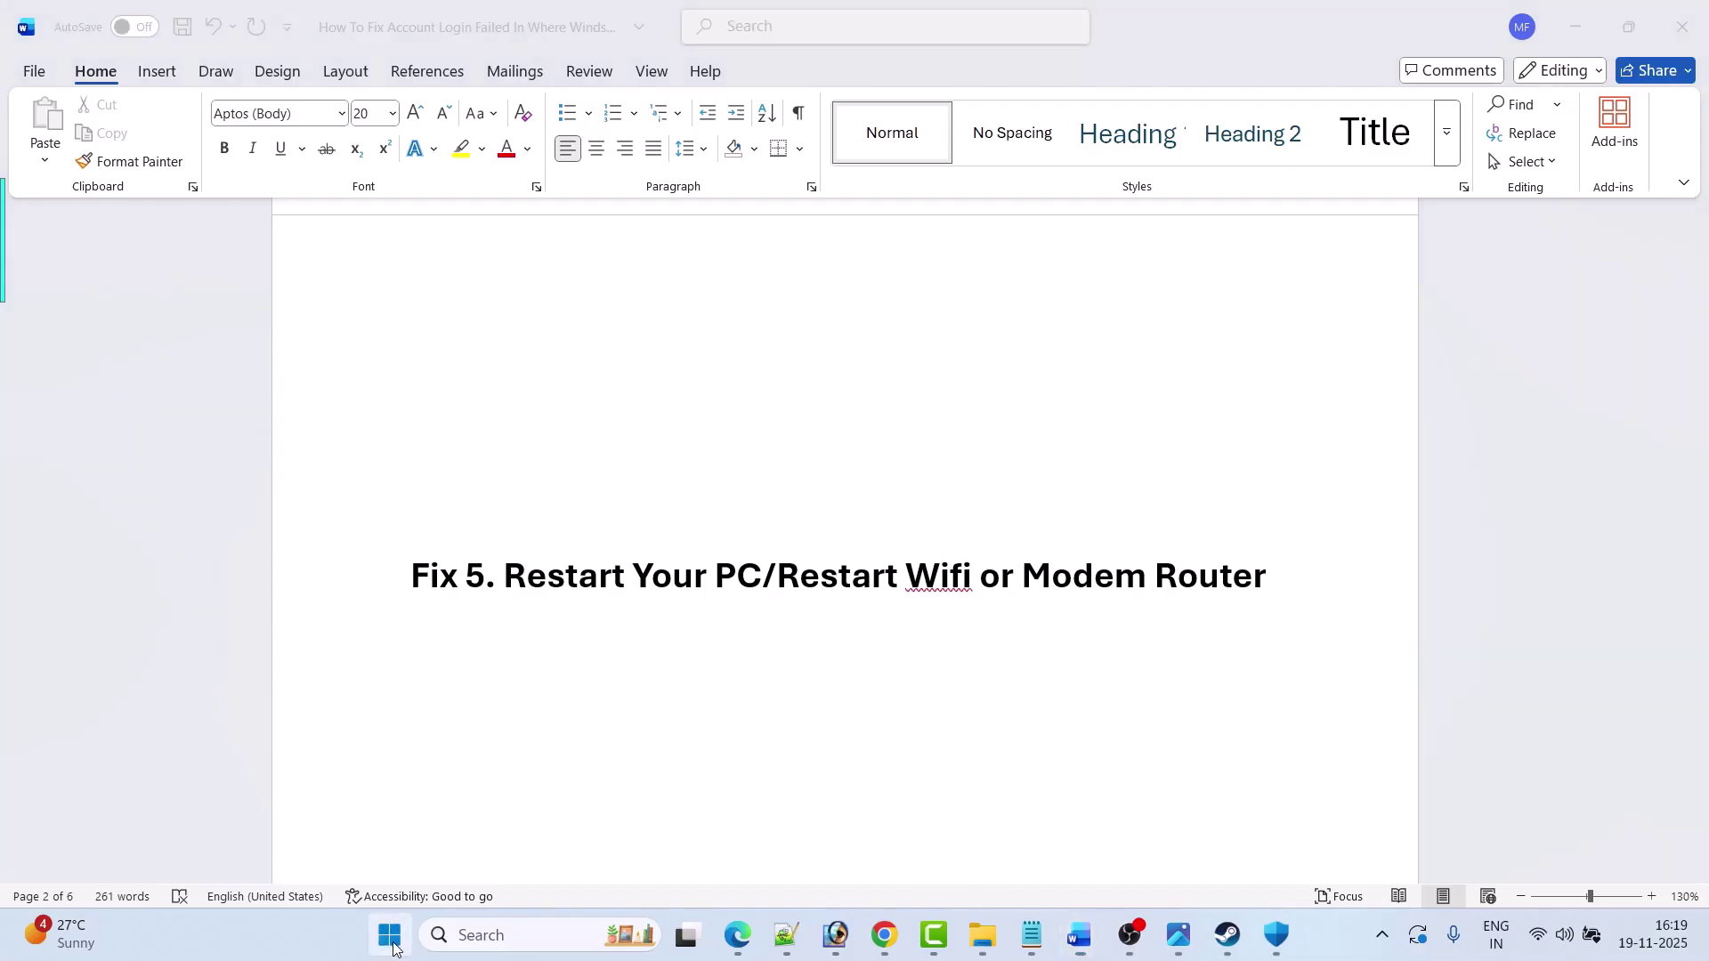
left_click(1150, 864)
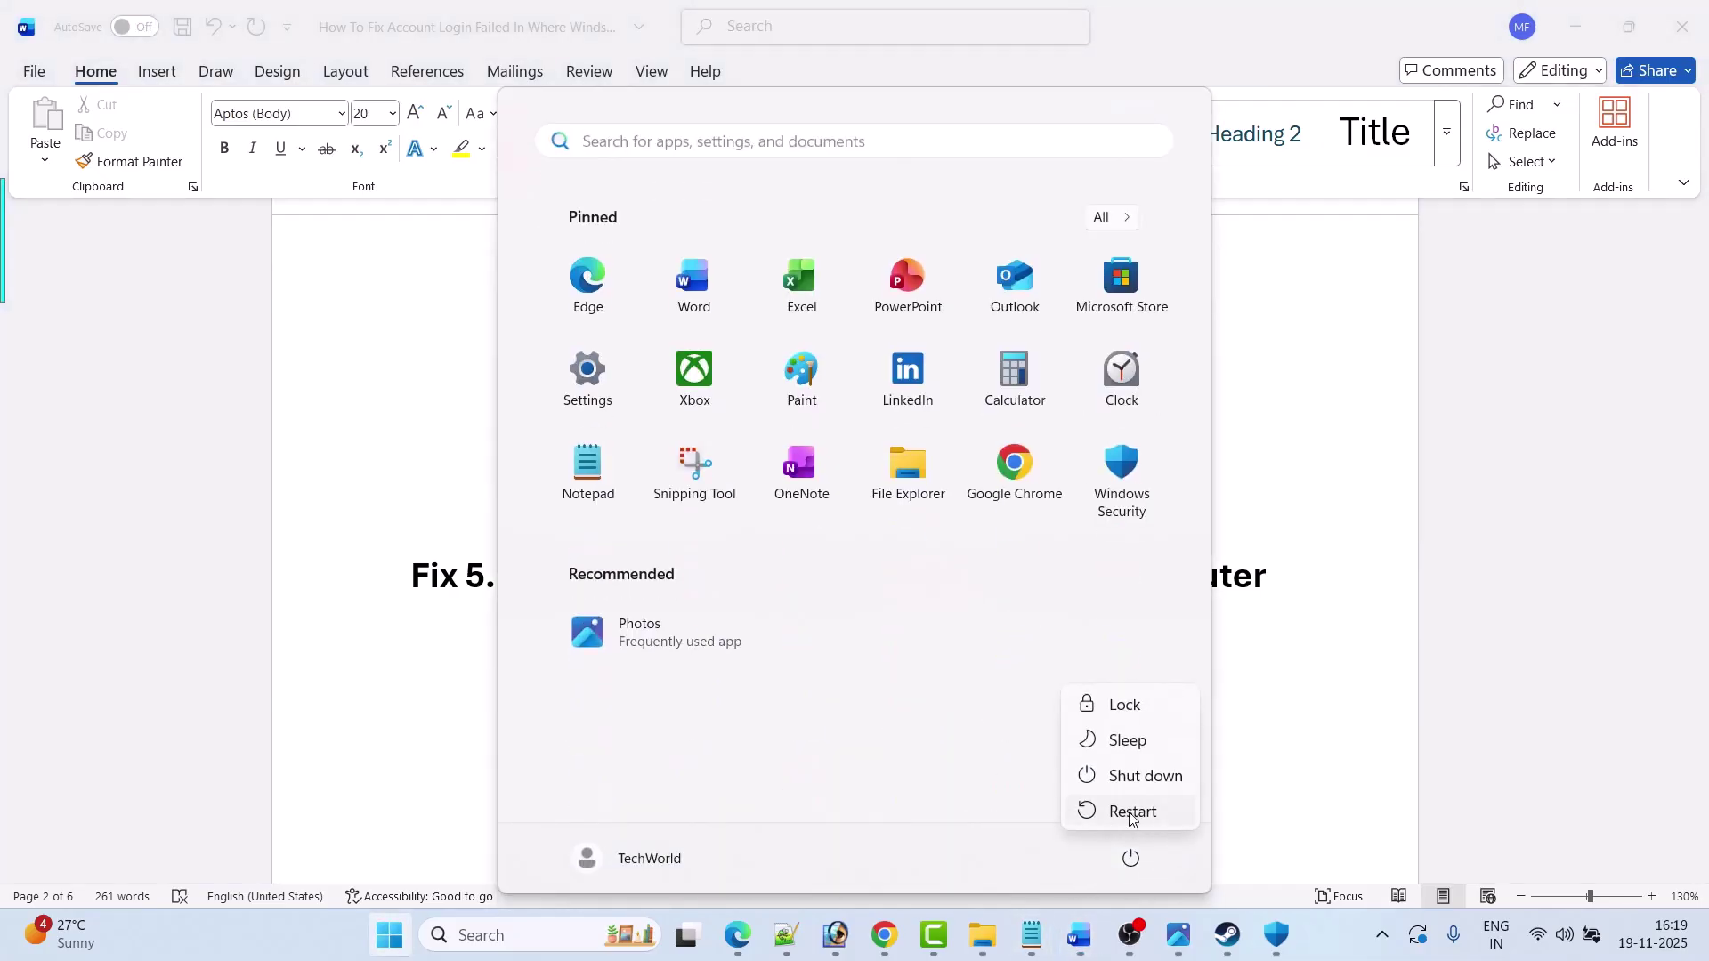
left_click(1334, 693)
left_click(1333, 693)
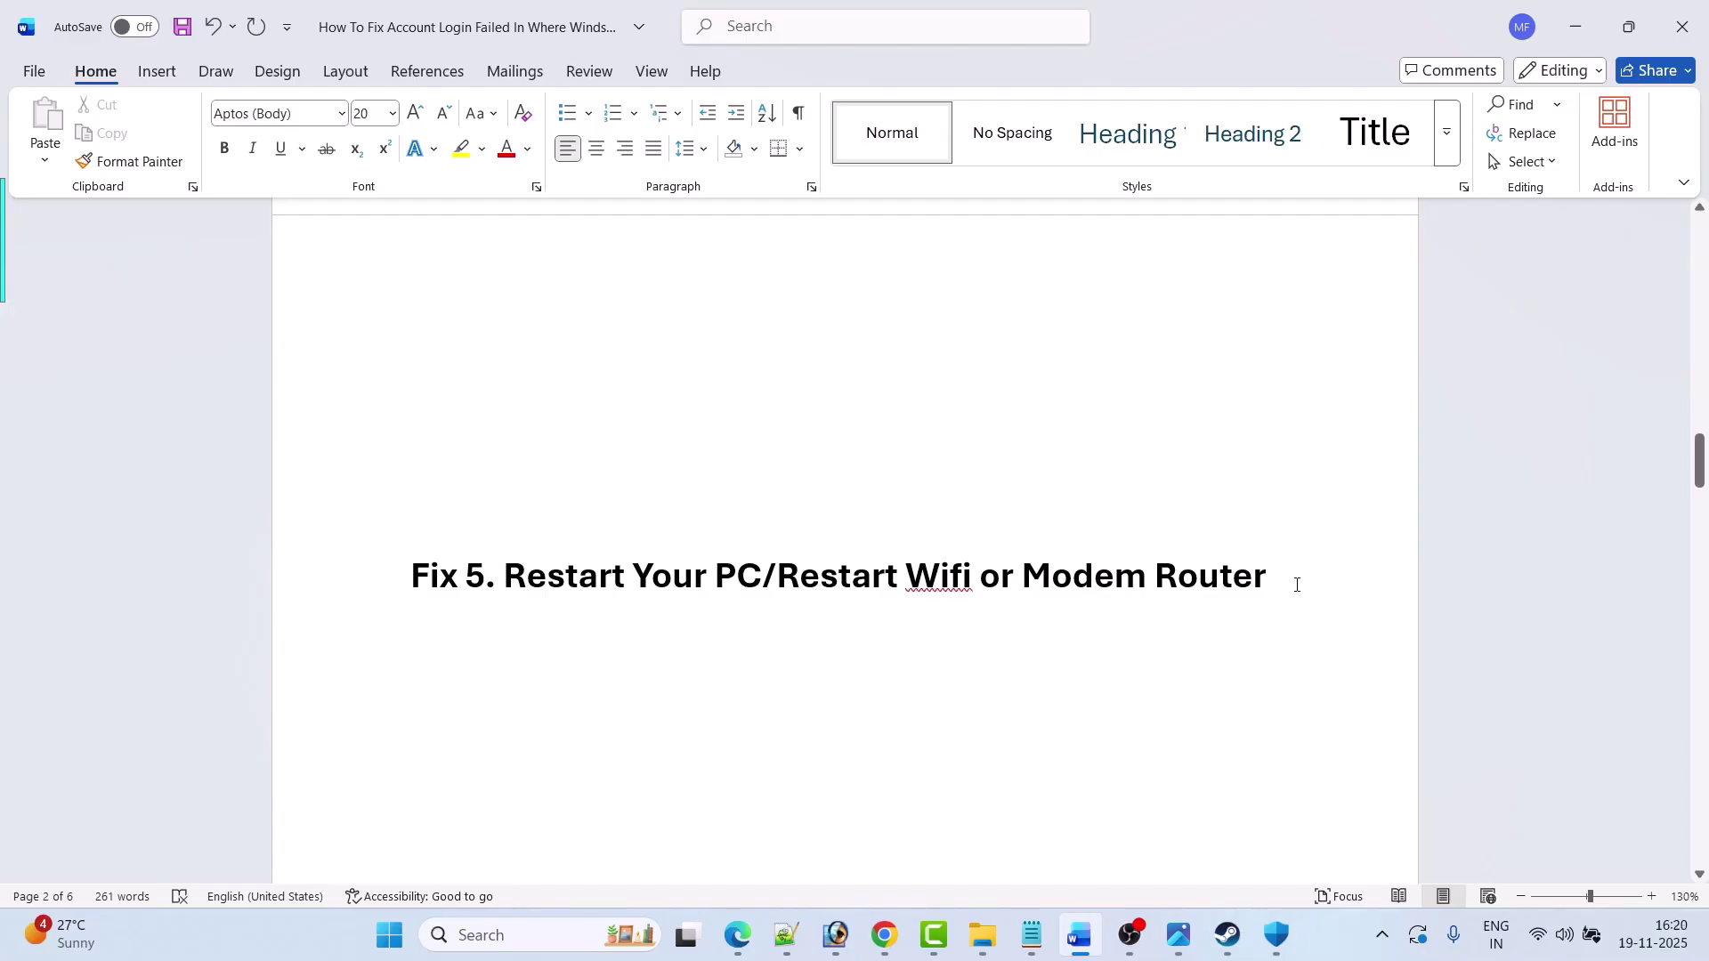
scroll(1026, 629, "down", 5)
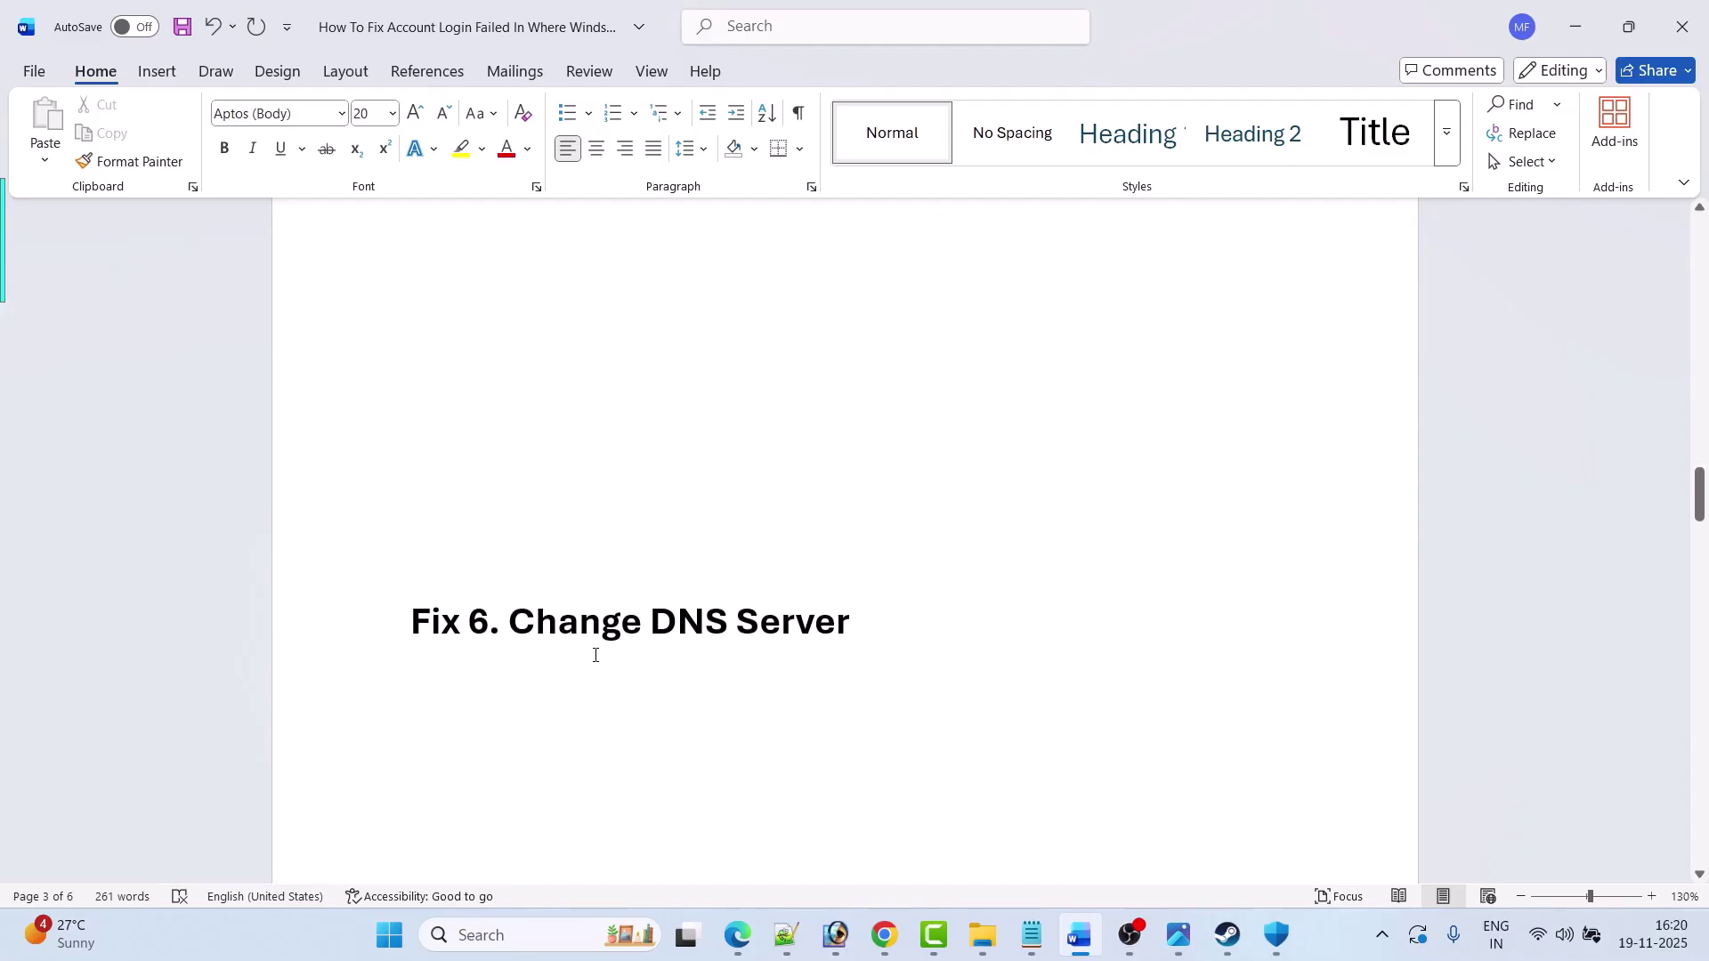
Step: Open the Wi-Fi connection's properties in Control Panel and select Internet Protocol Version 4
left_click(497, 928)
type("con")
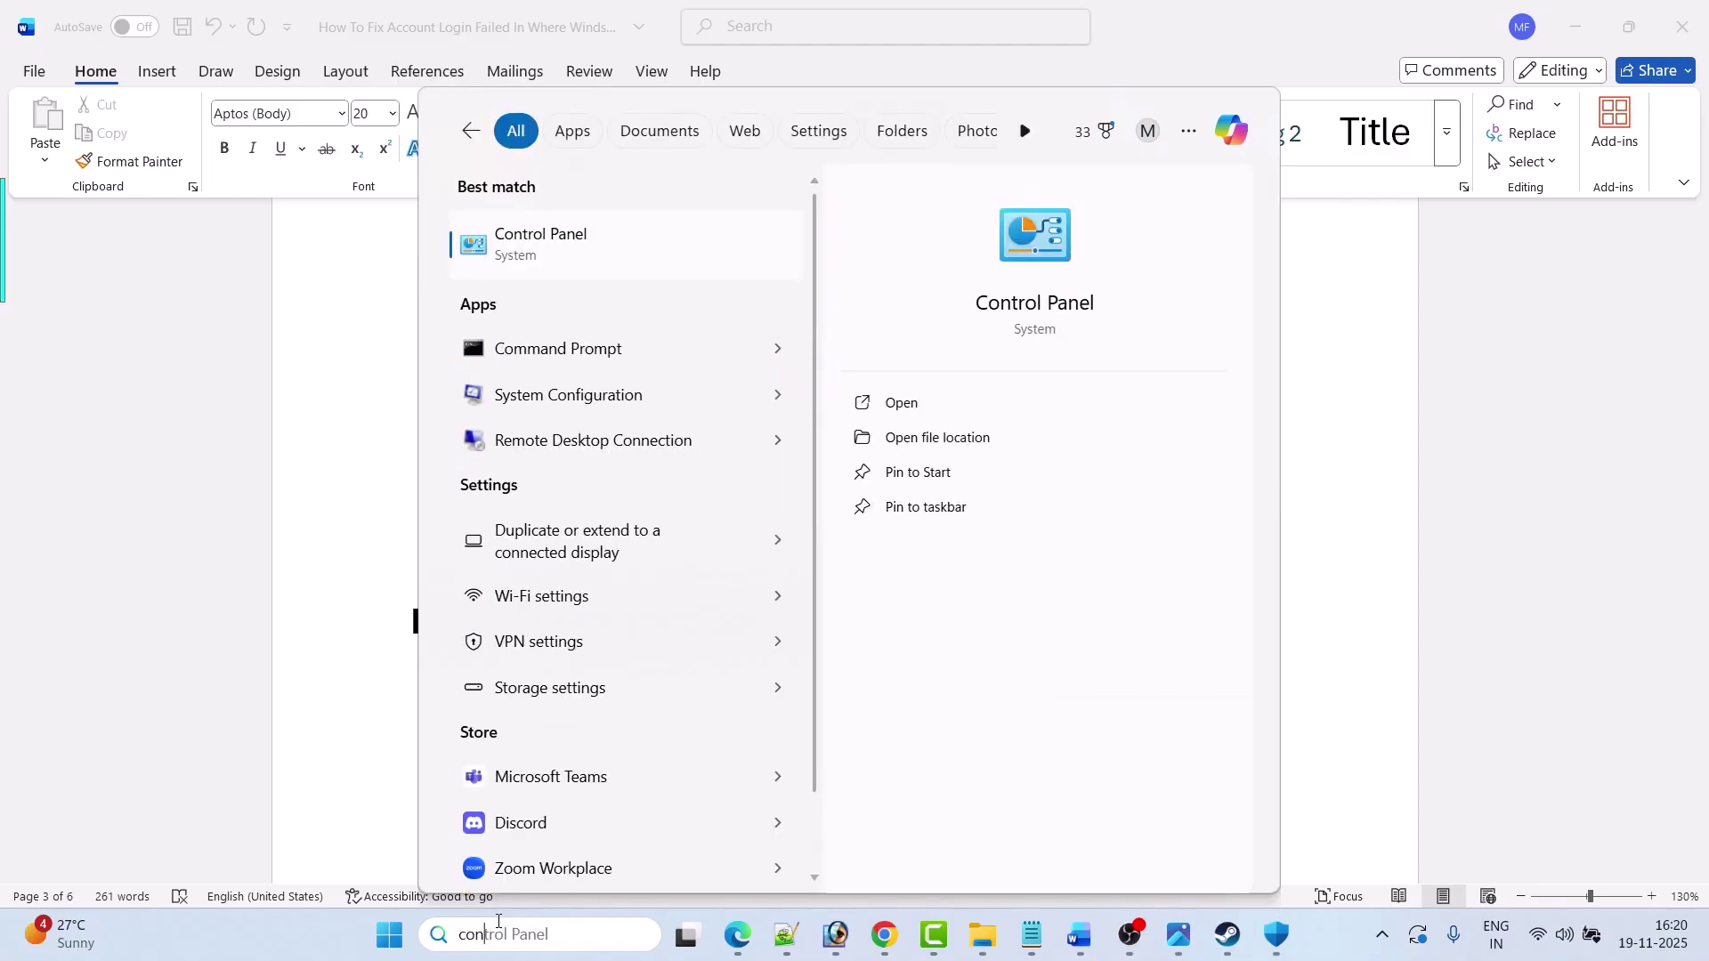
type("t")
left_click(948, 405)
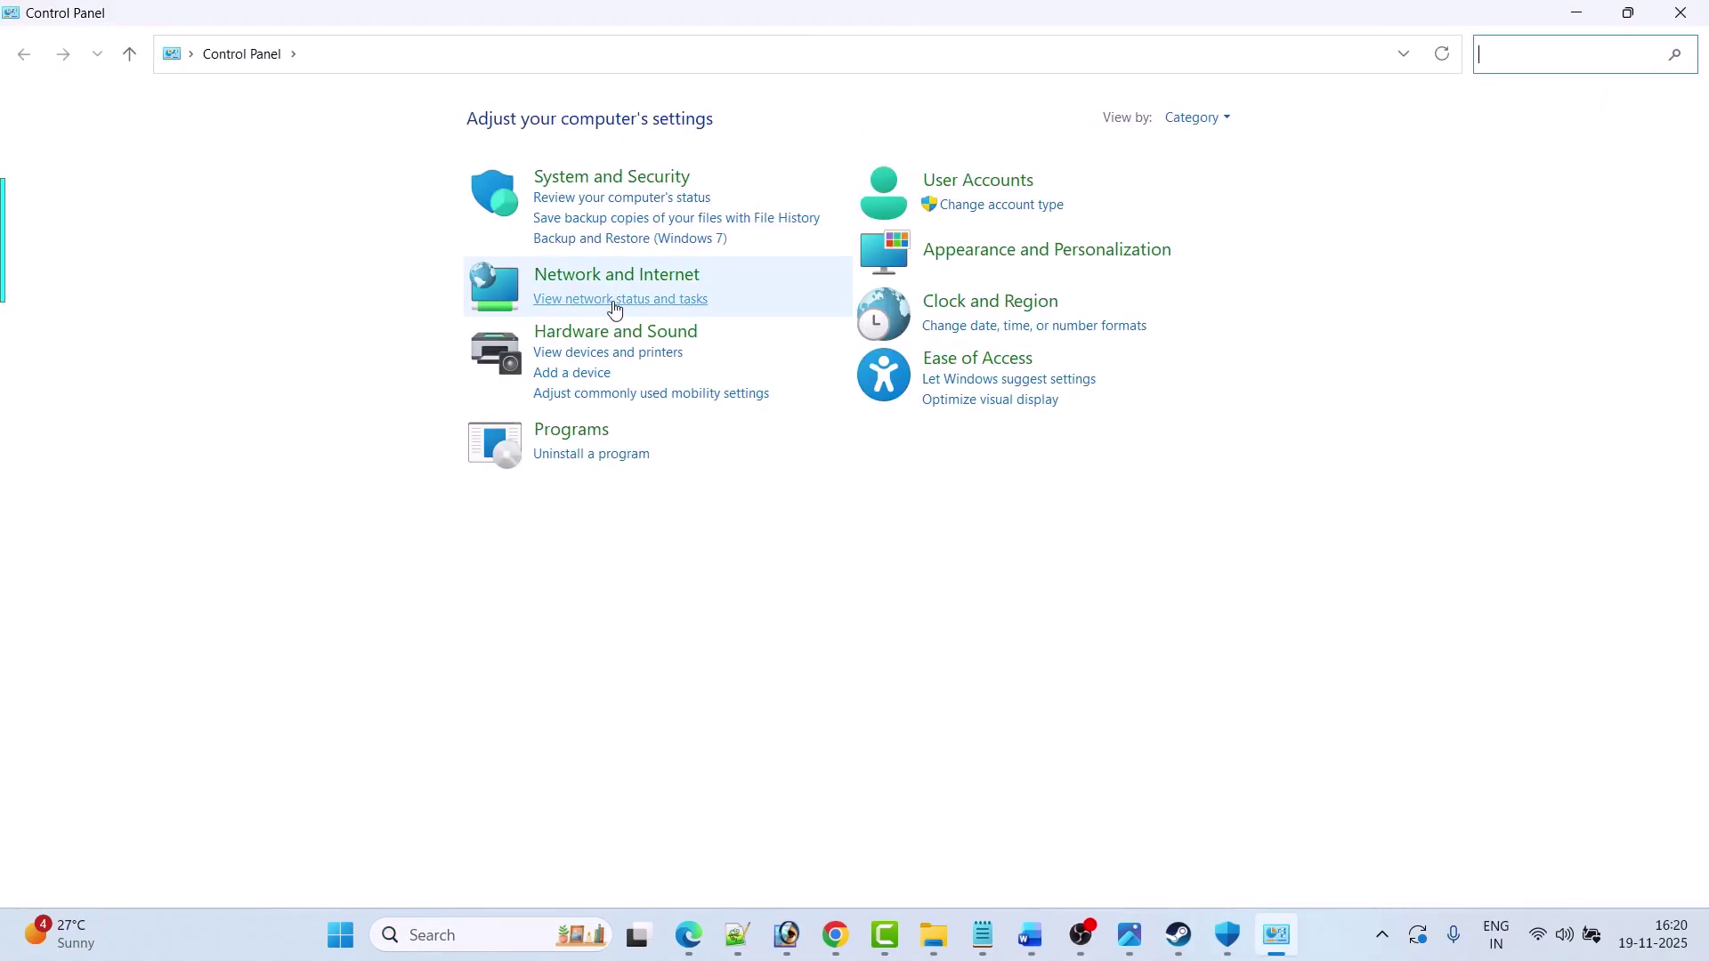
left_click(615, 301)
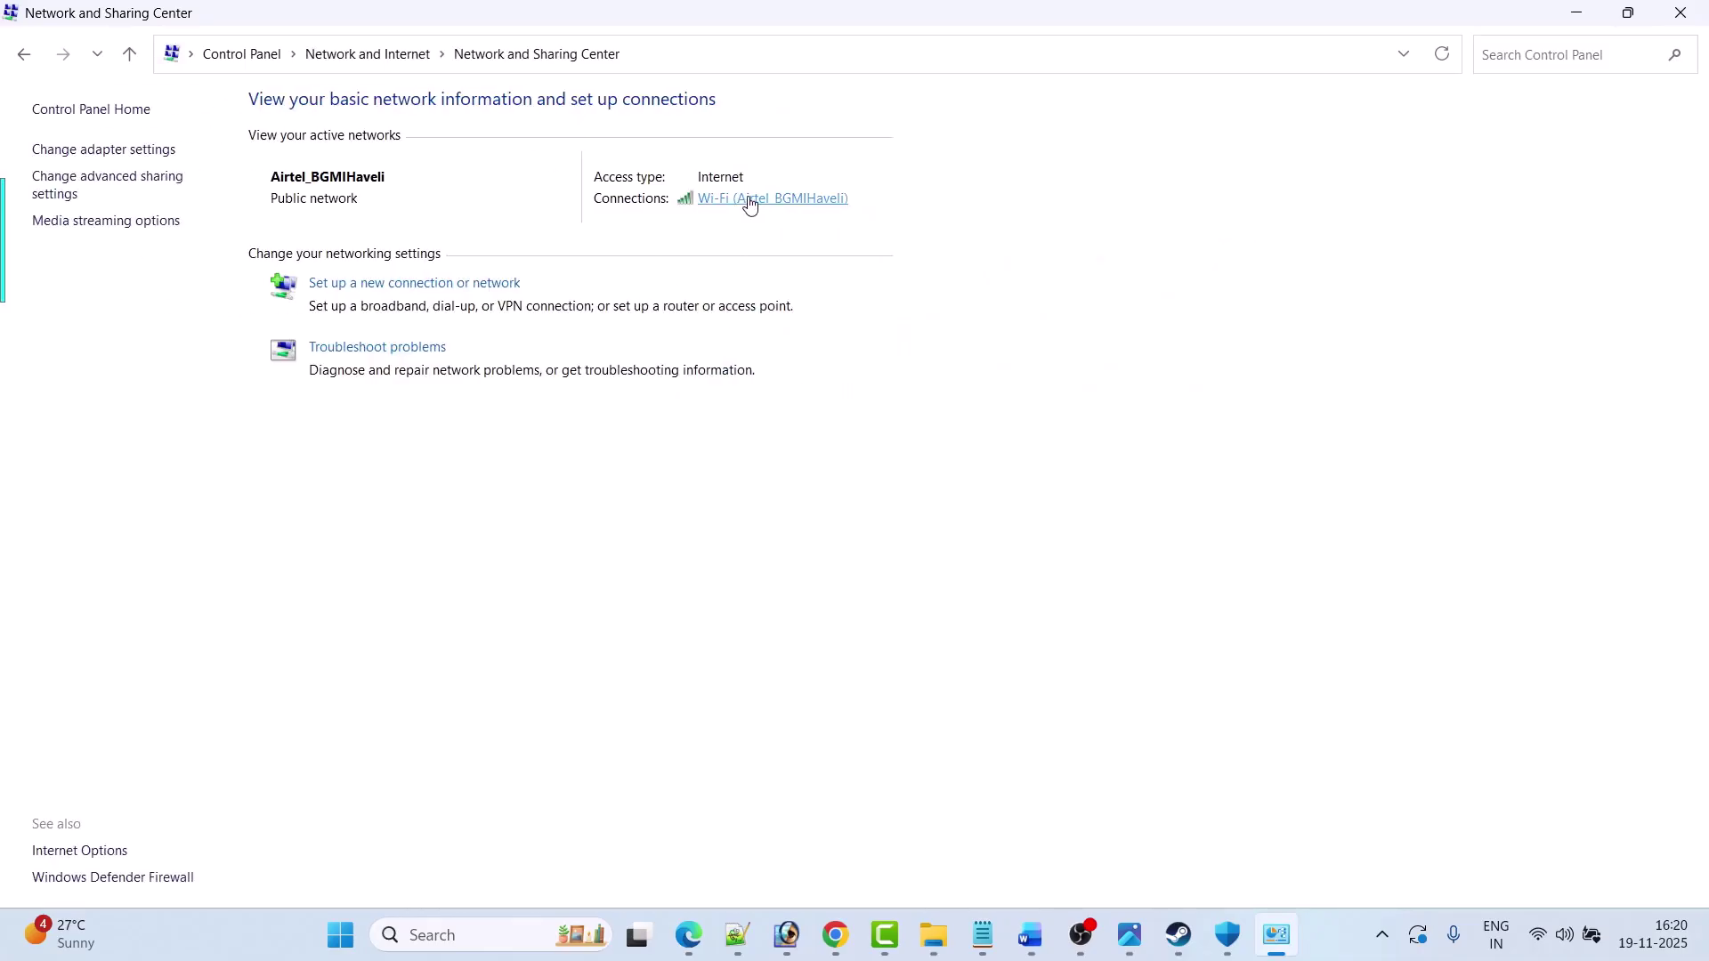
left_click(770, 202)
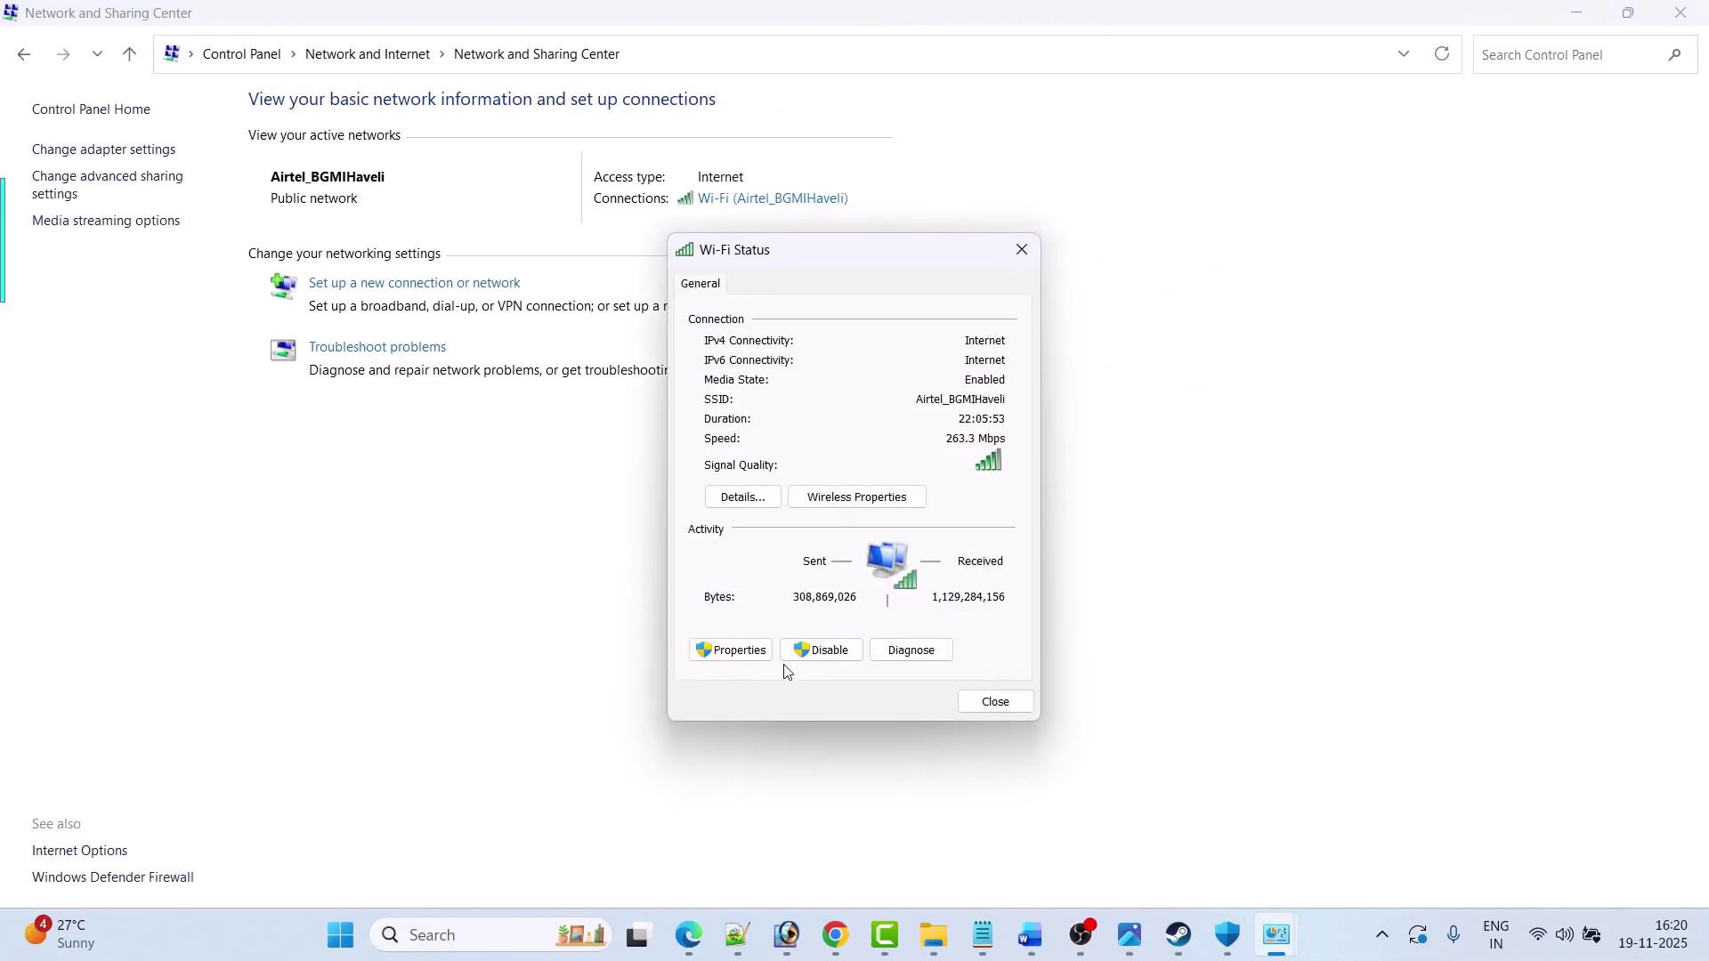
left_click(749, 655)
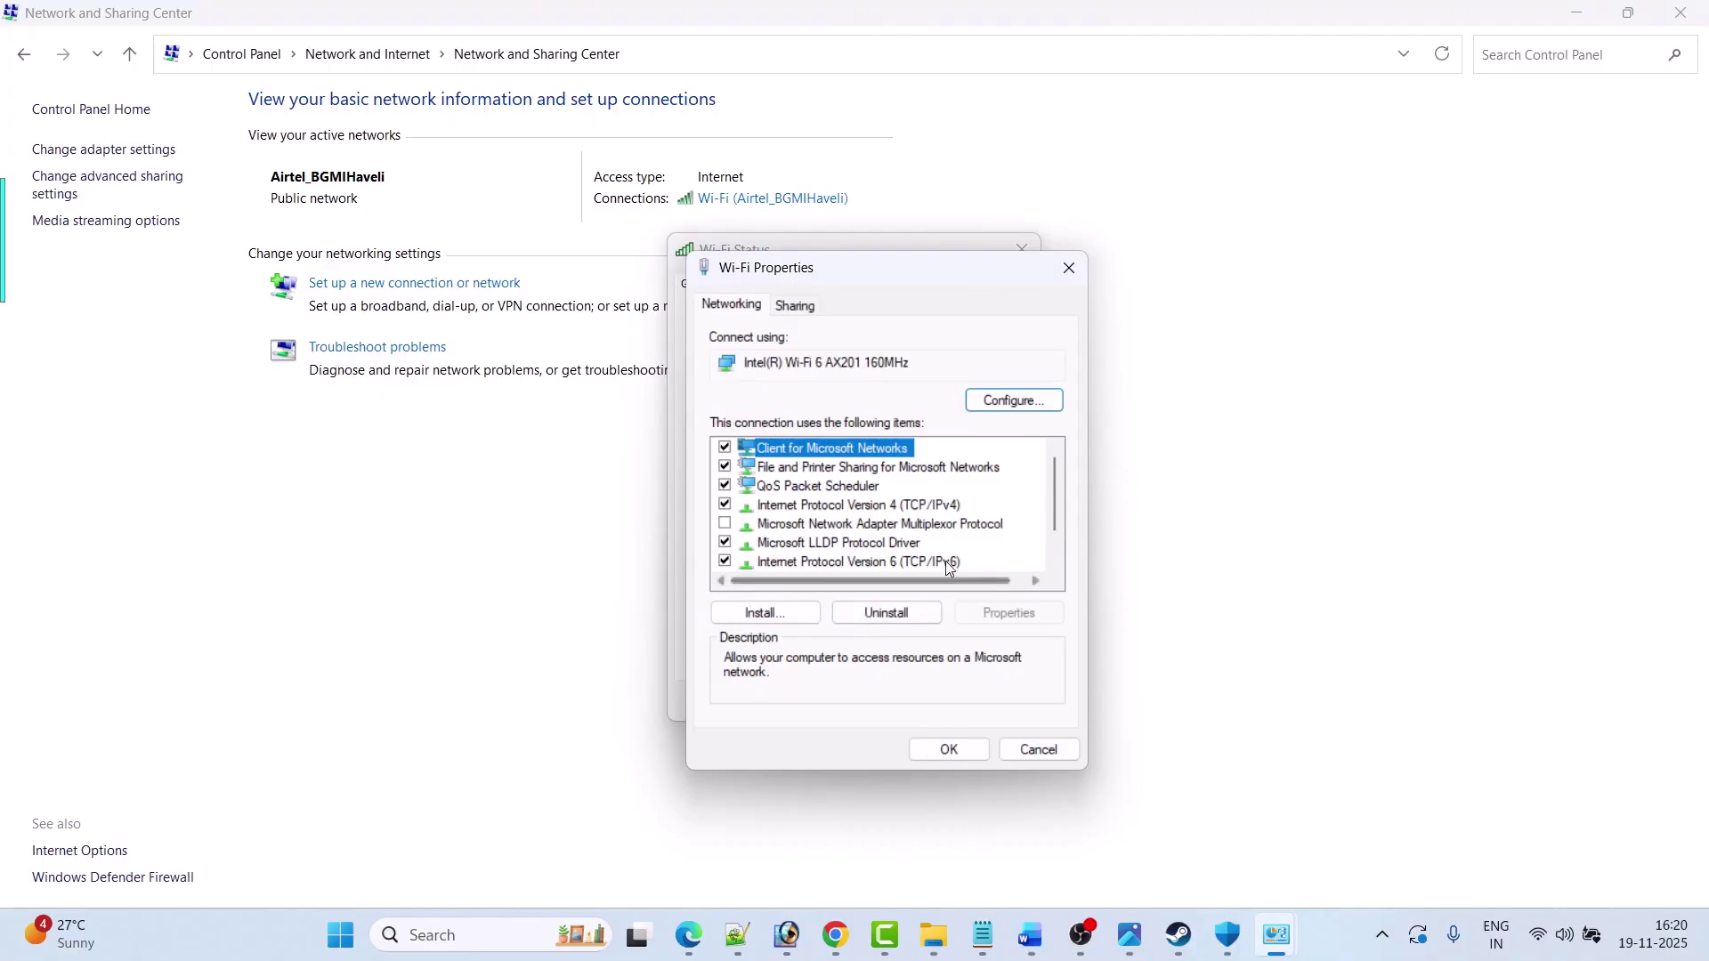
left_click(890, 506)
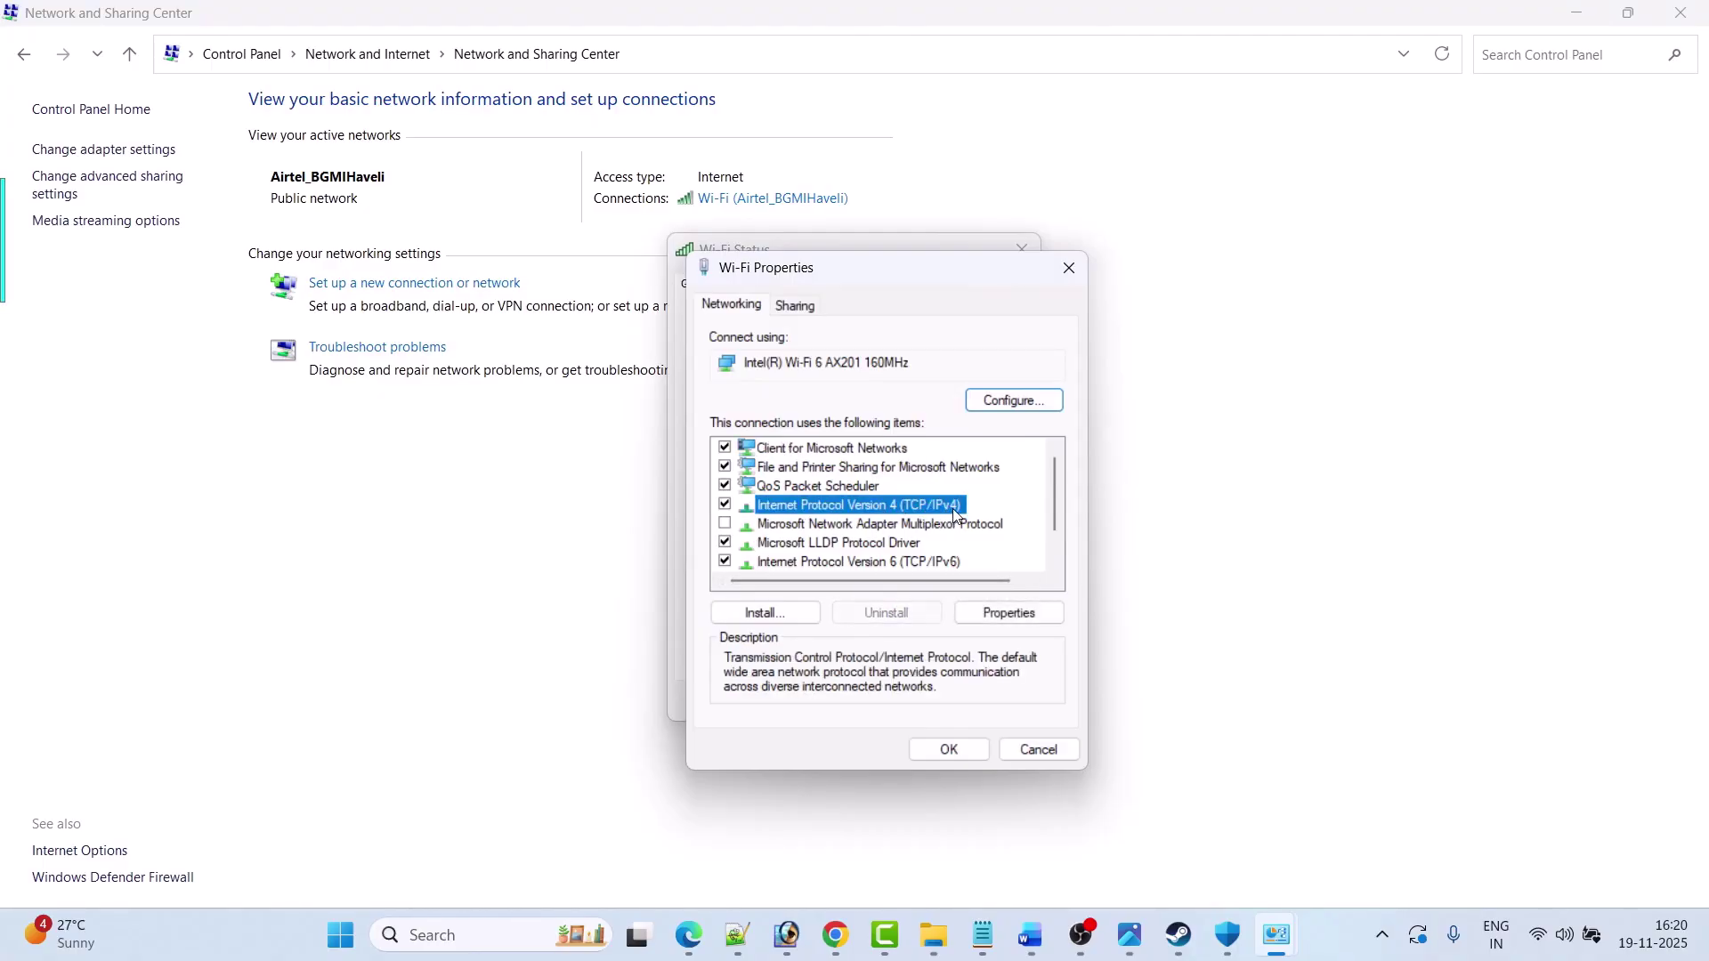
Step: Set the Wi-Fi IPv4 DNS servers to 8.8.8.8 and 8.8.4.4 with validation on exit
left_click(1008, 613)
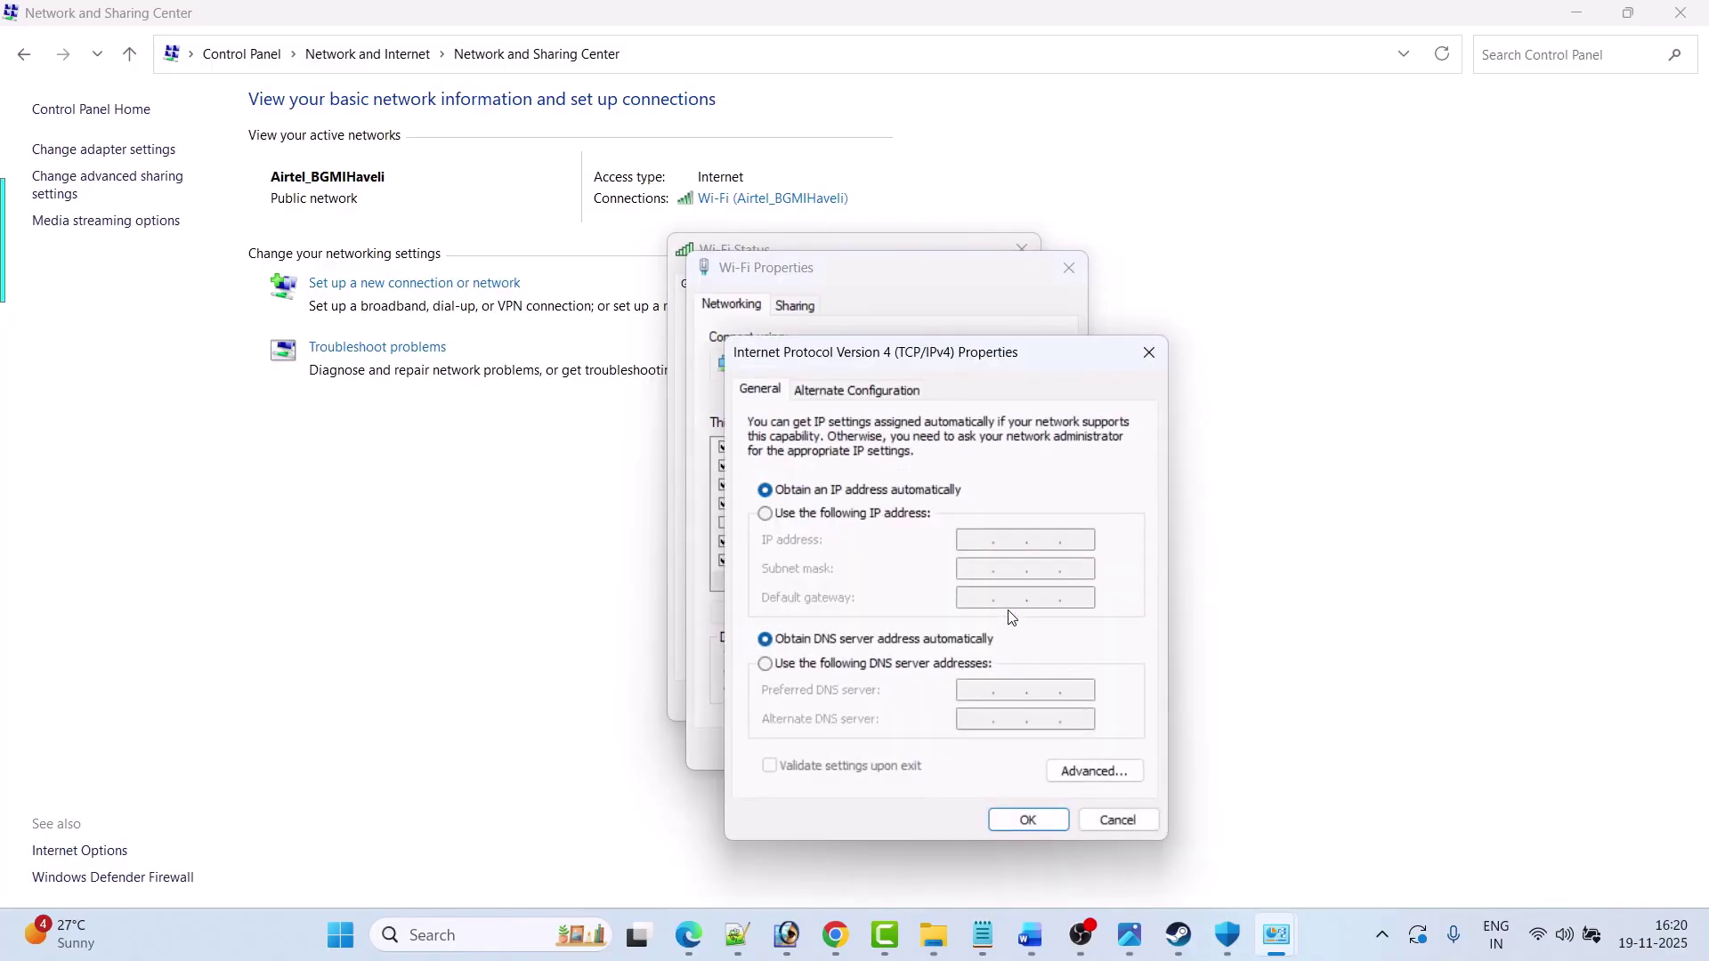
left_click(723, 609)
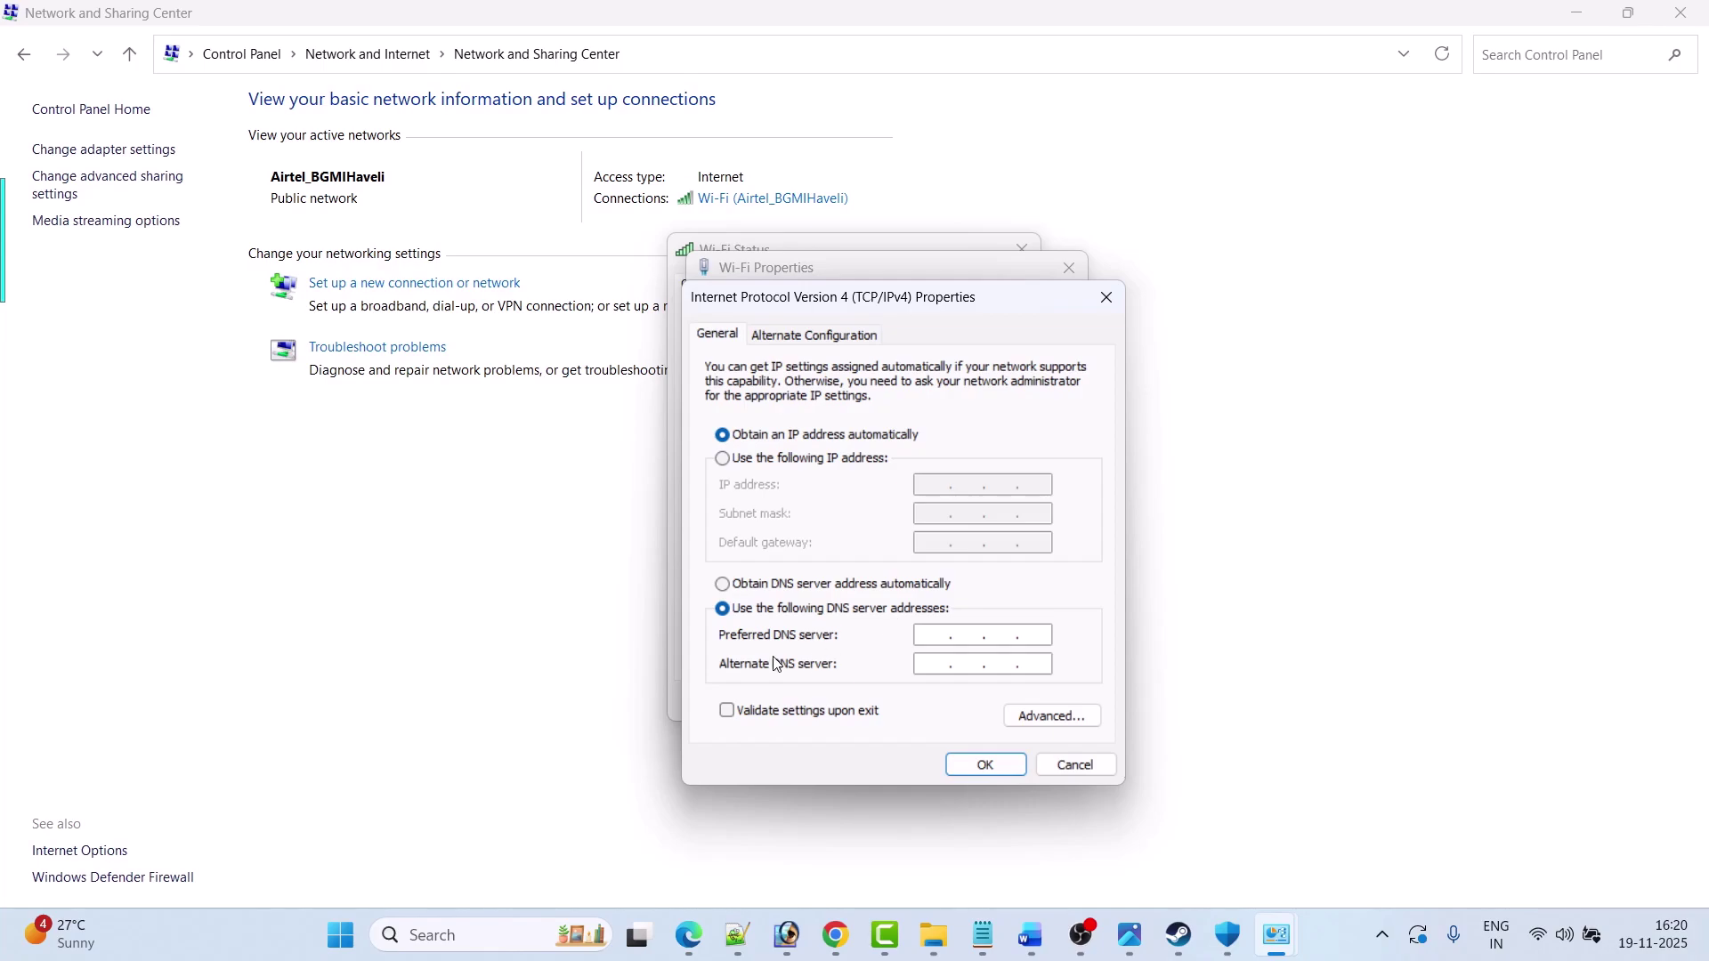
type("8.8.8.8")
left_click(992, 658)
type("8.8.4")
left_click(728, 720)
left_click(986, 765)
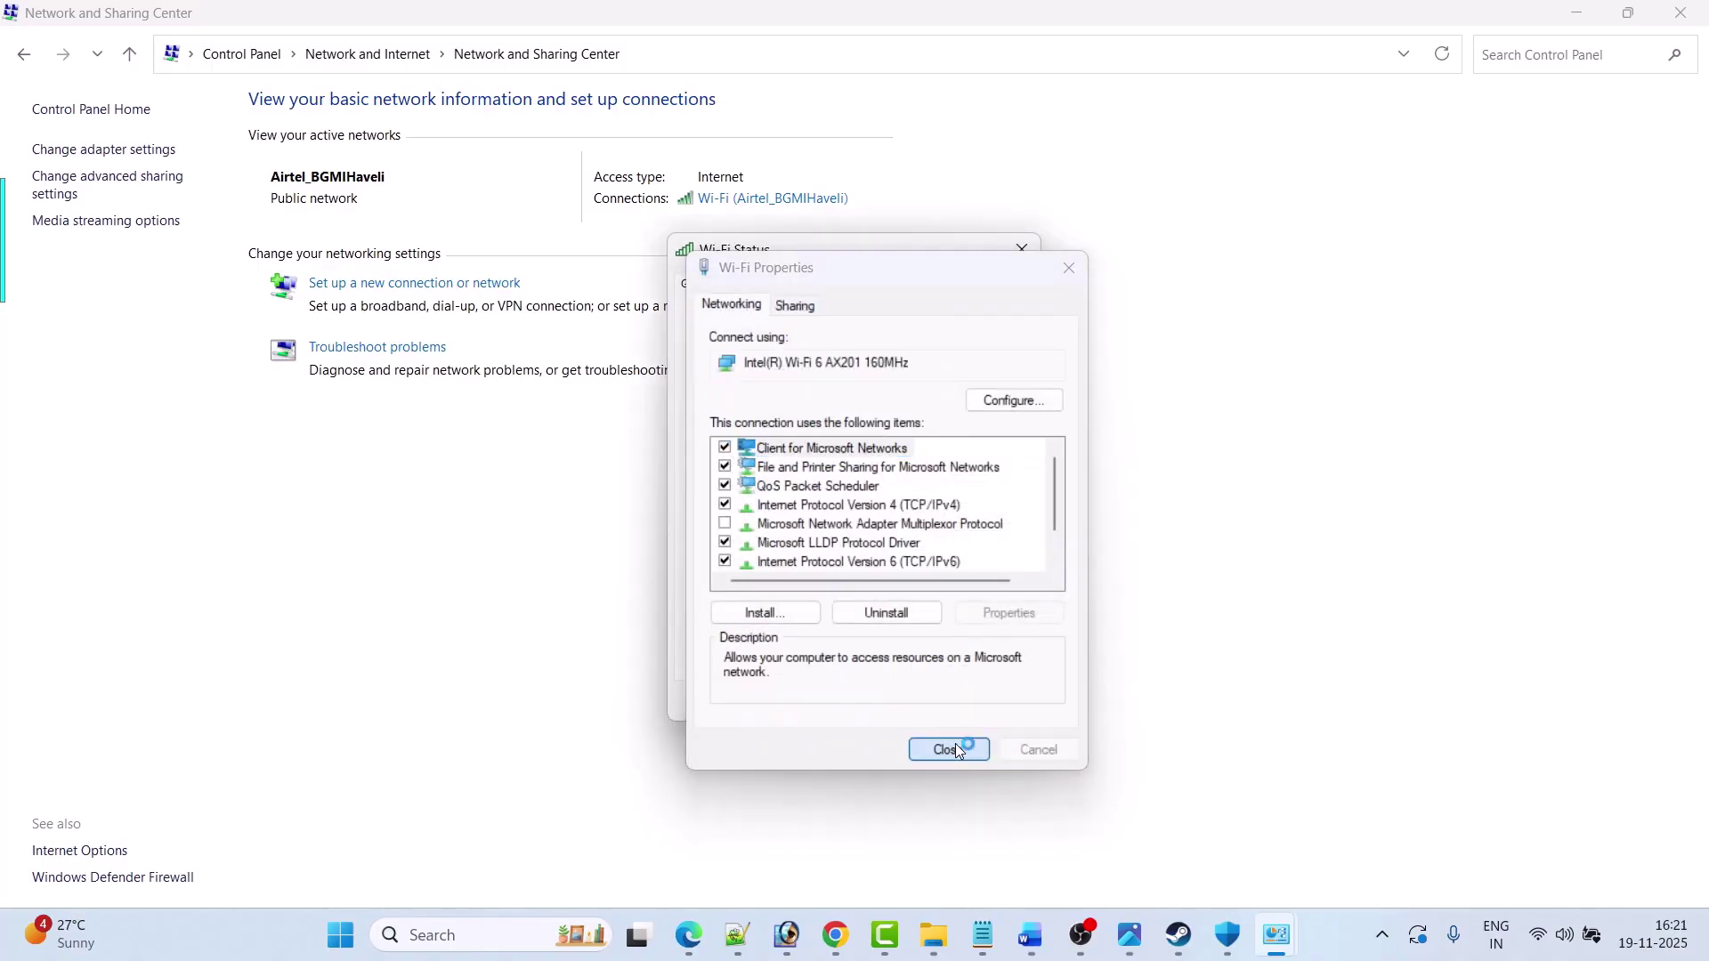
left_click(950, 853)
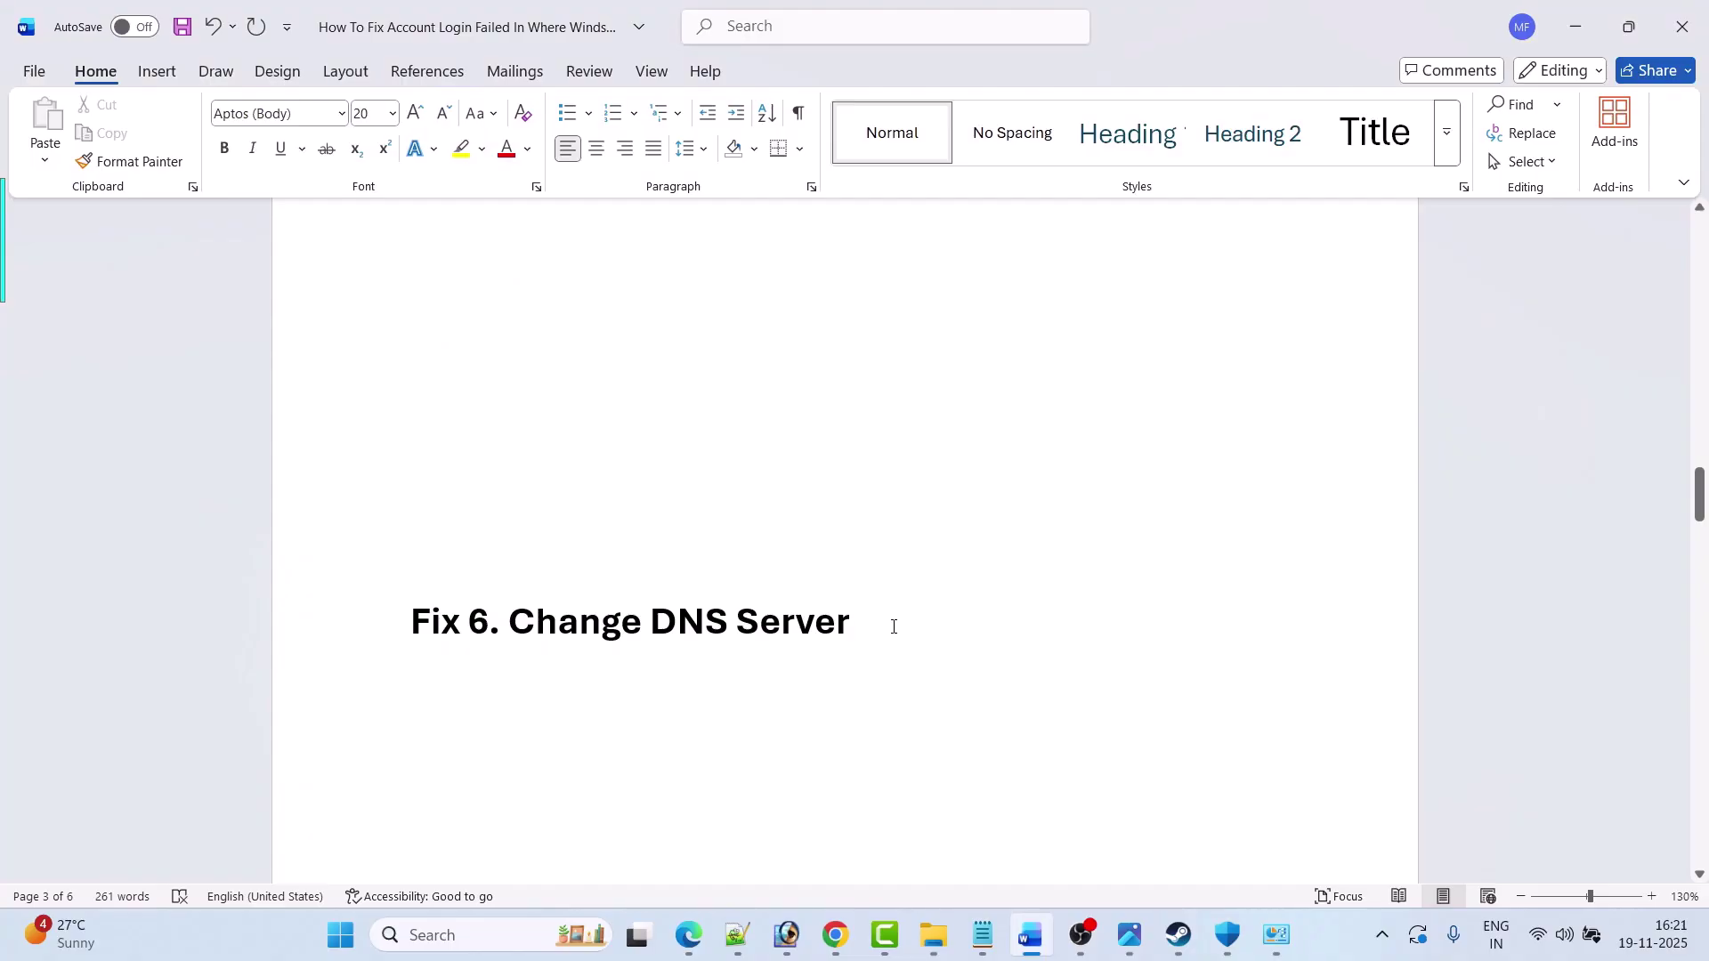
Step: Check Fix 7's protocol name and locate the IPv6 entry in Wi-Fi Properties
scroll(894, 627, "down", 5)
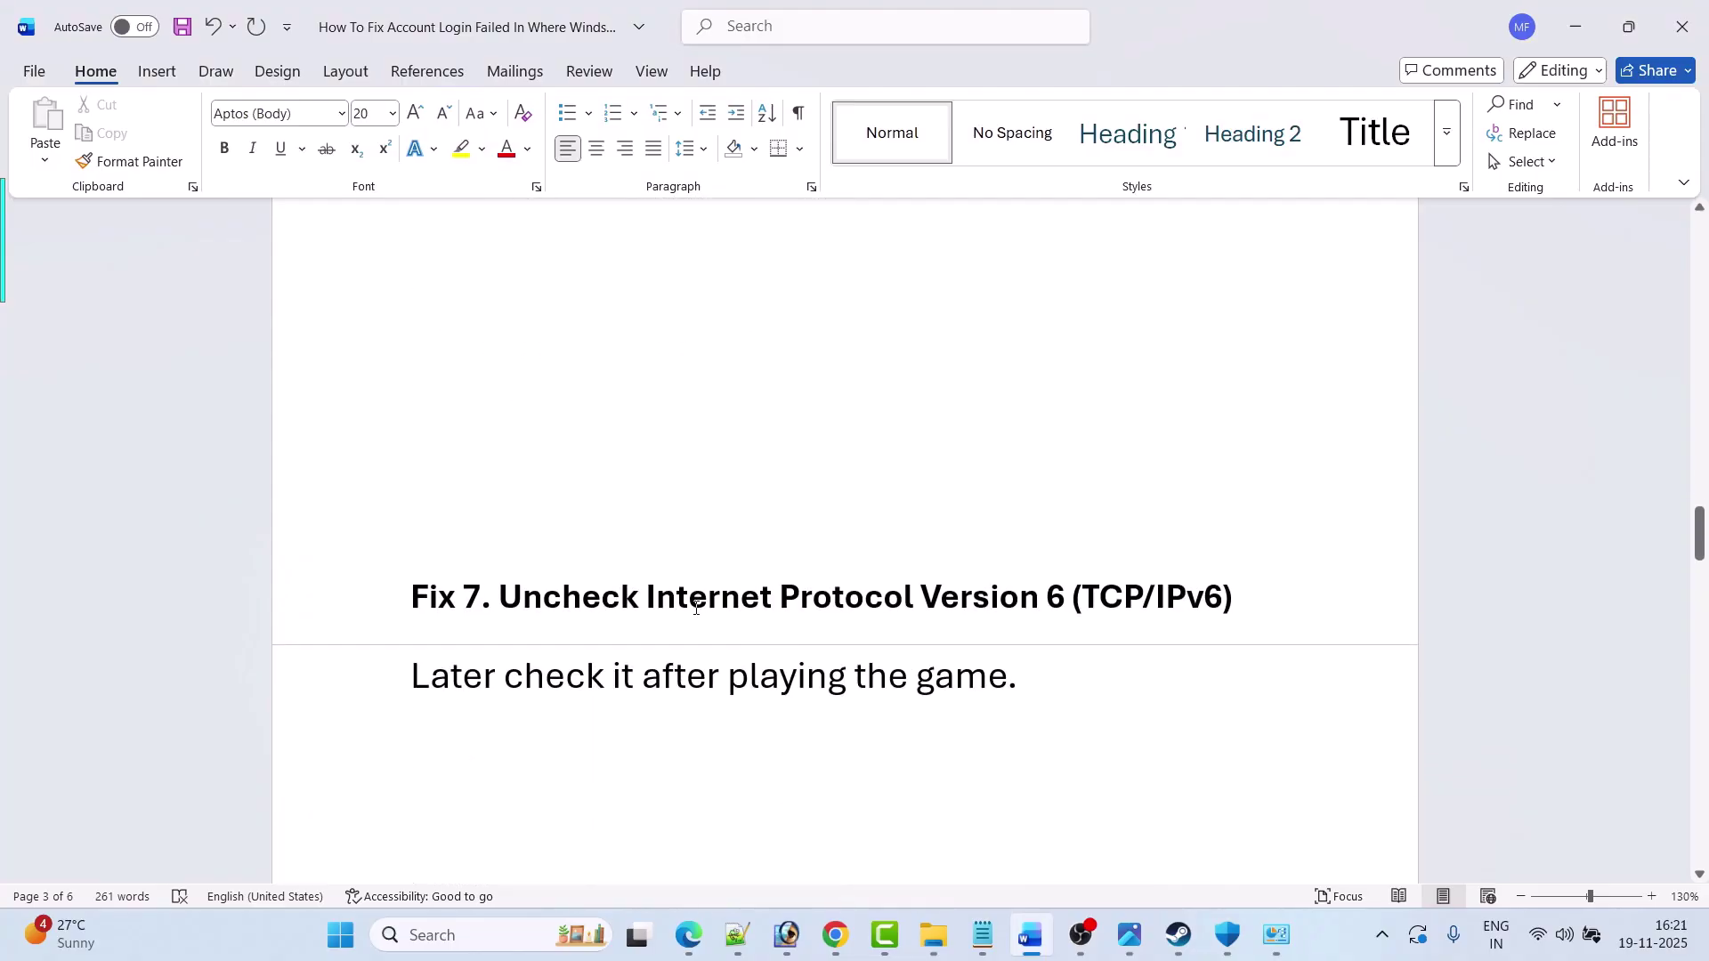
left_click_drag(668, 605, 1047, 604)
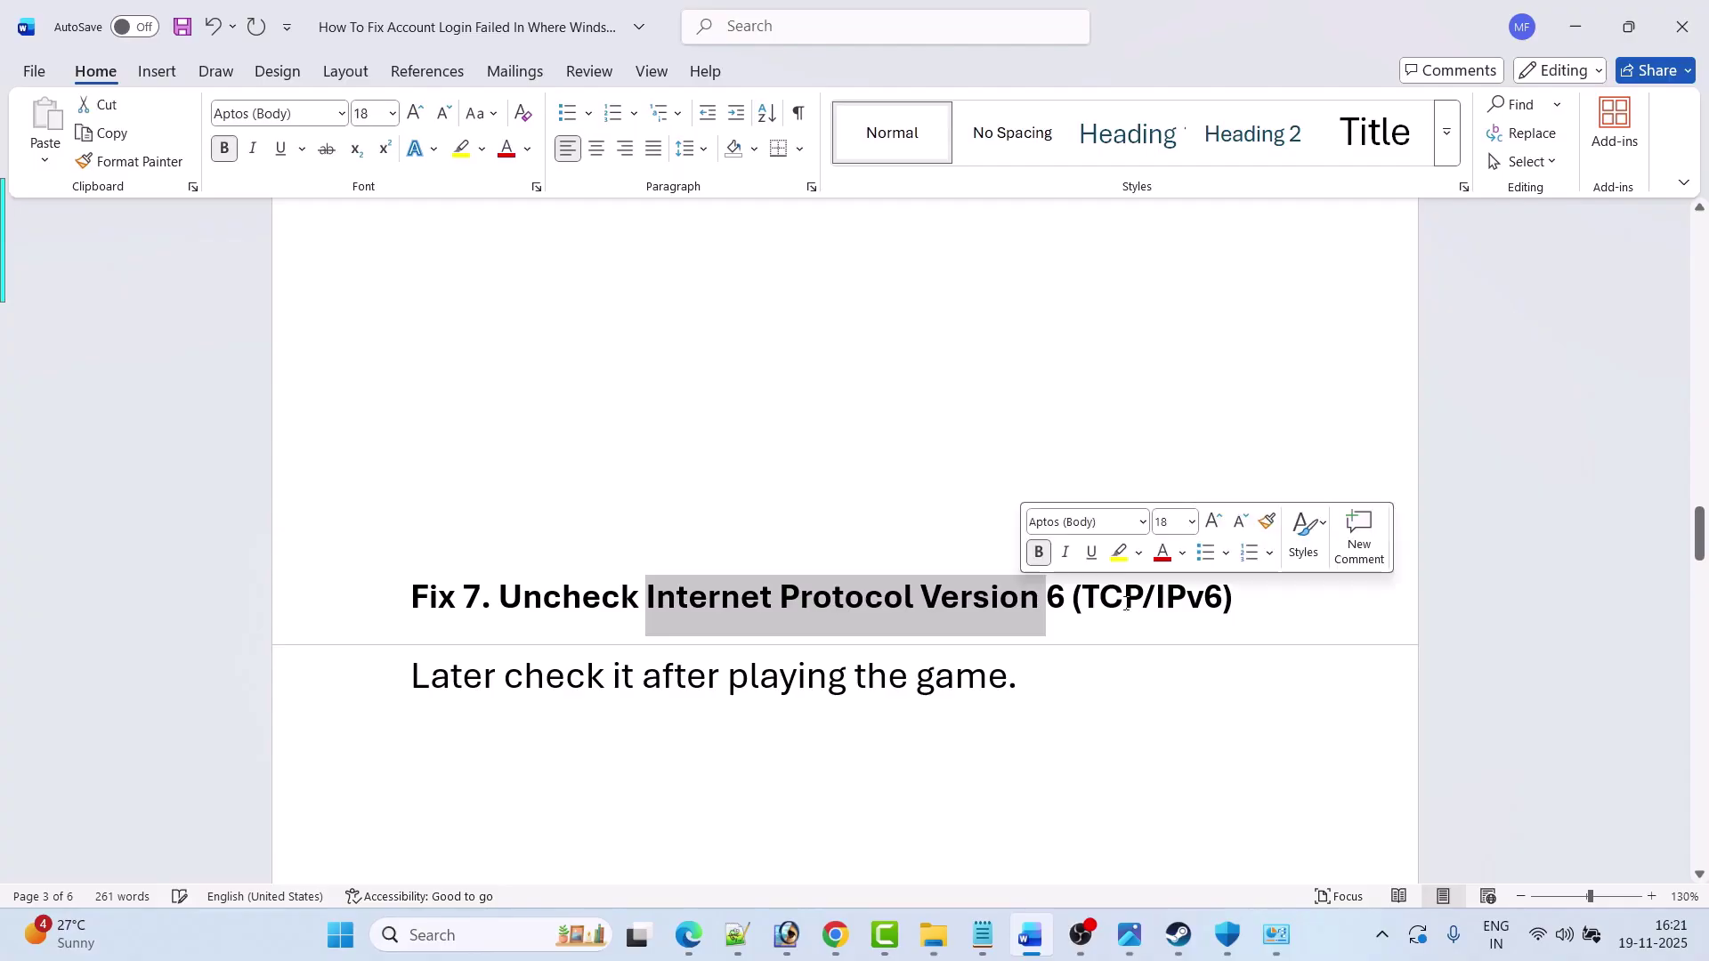
left_click(1231, 596)
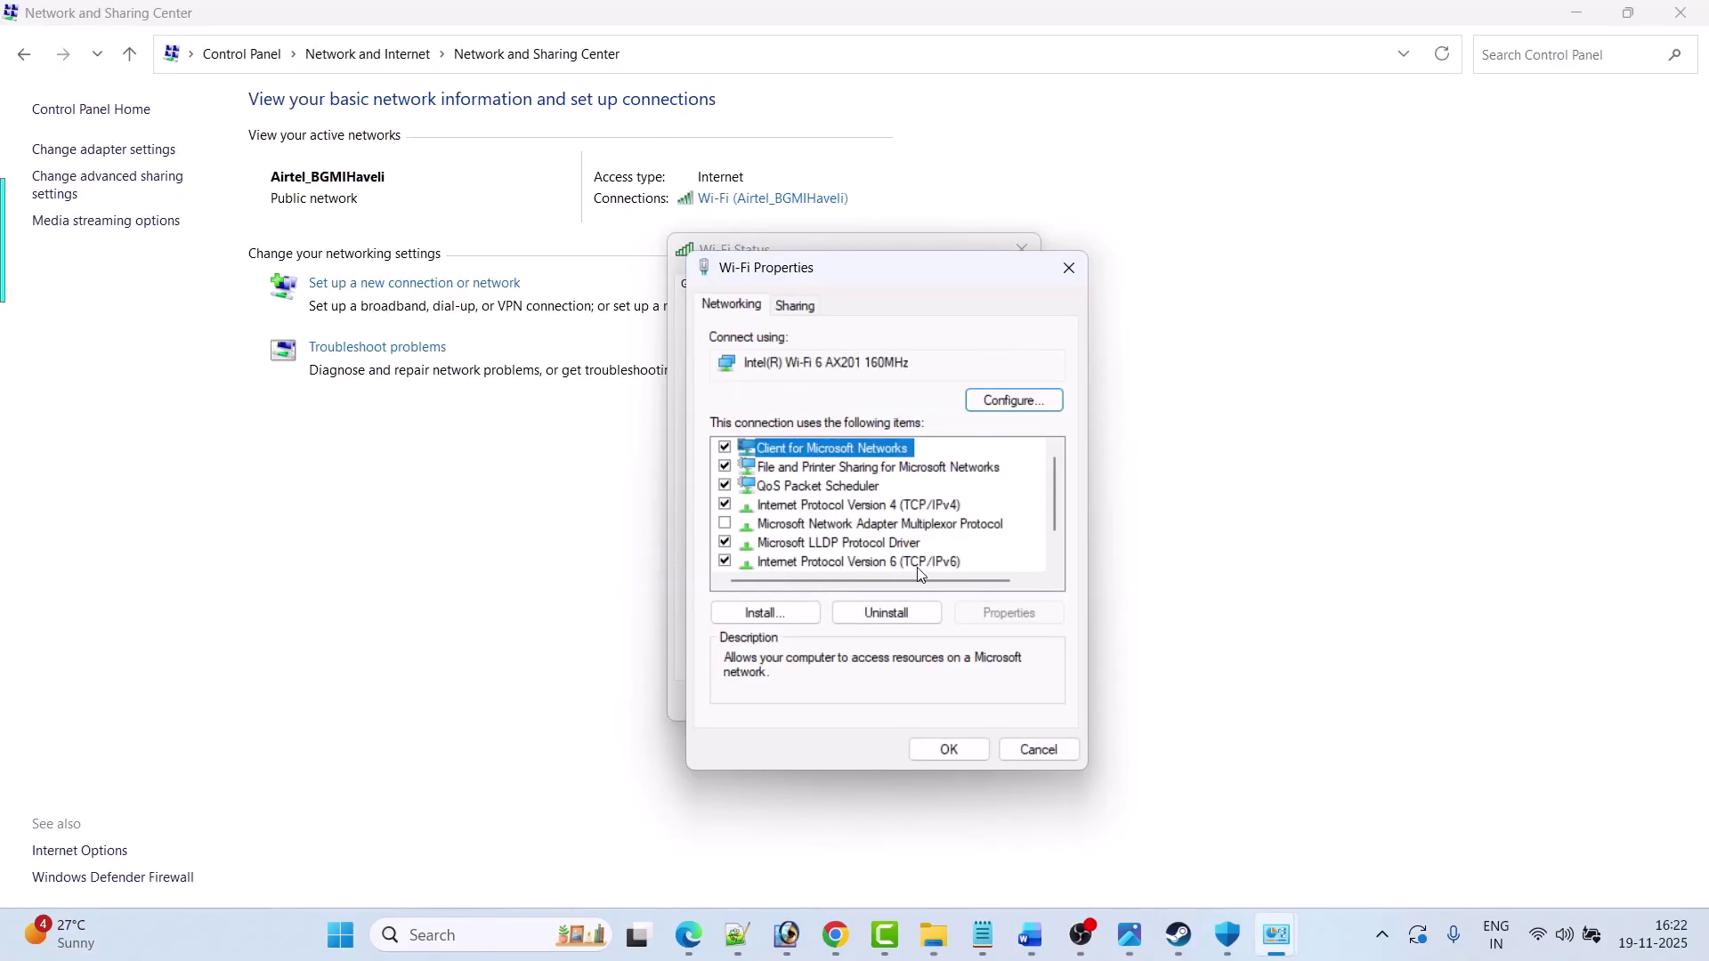
left_click(727, 563)
left_click(948, 749)
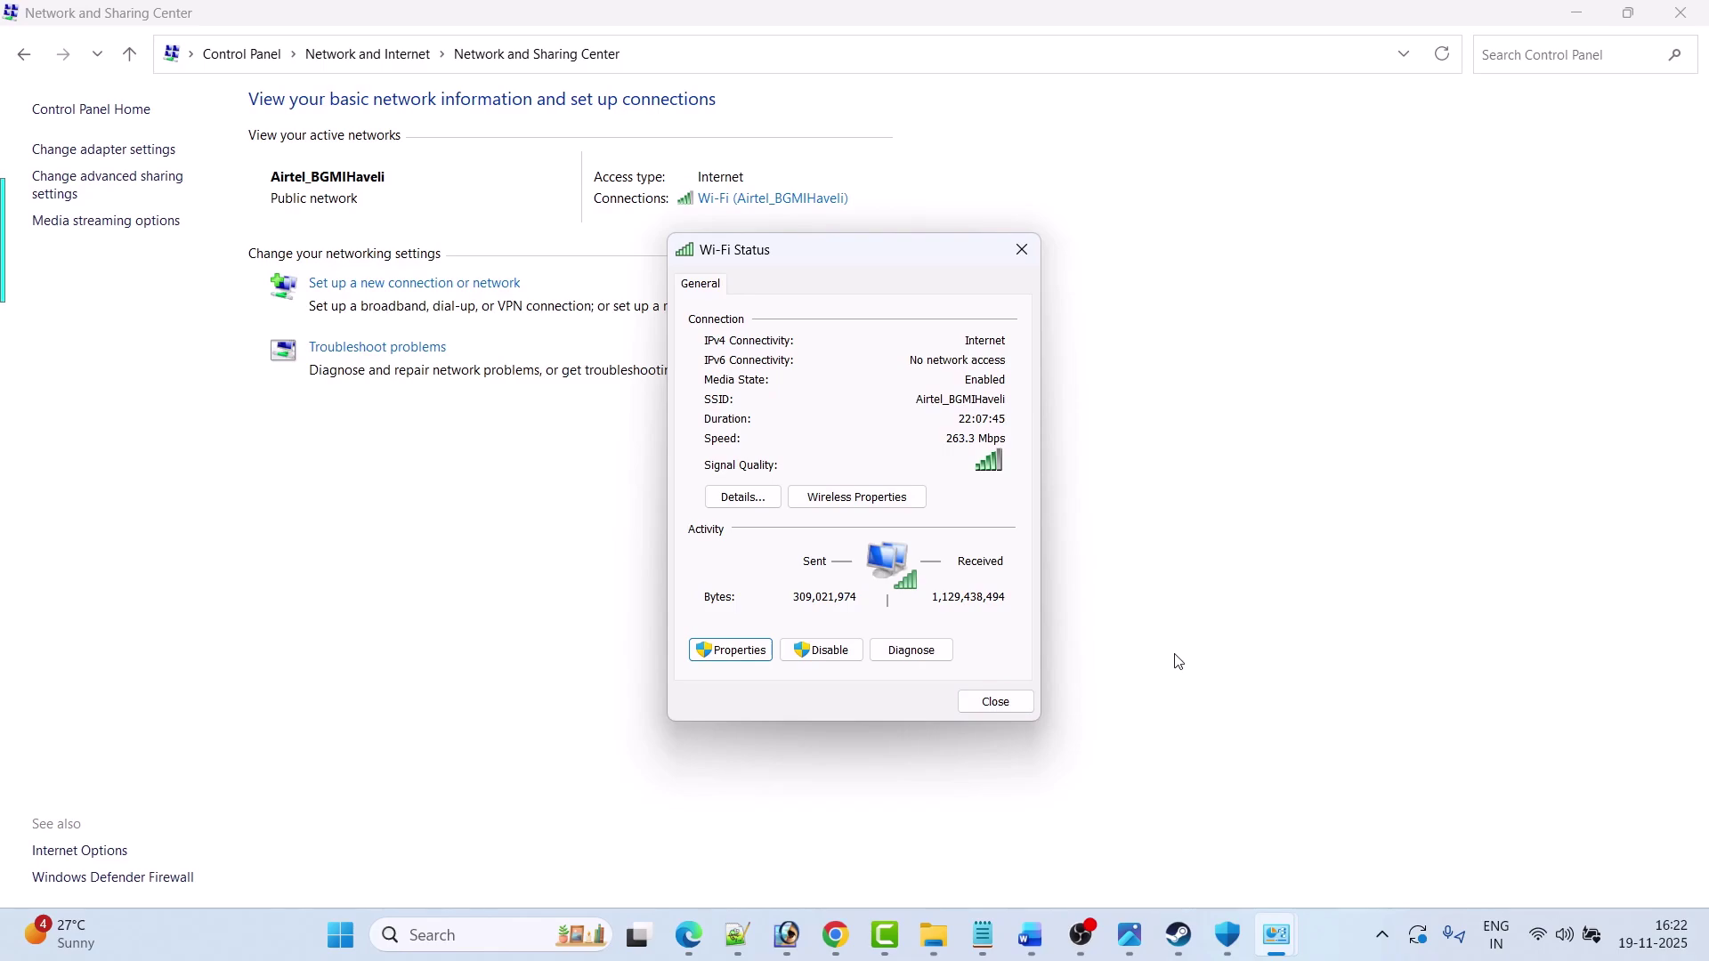
left_click(1031, 937)
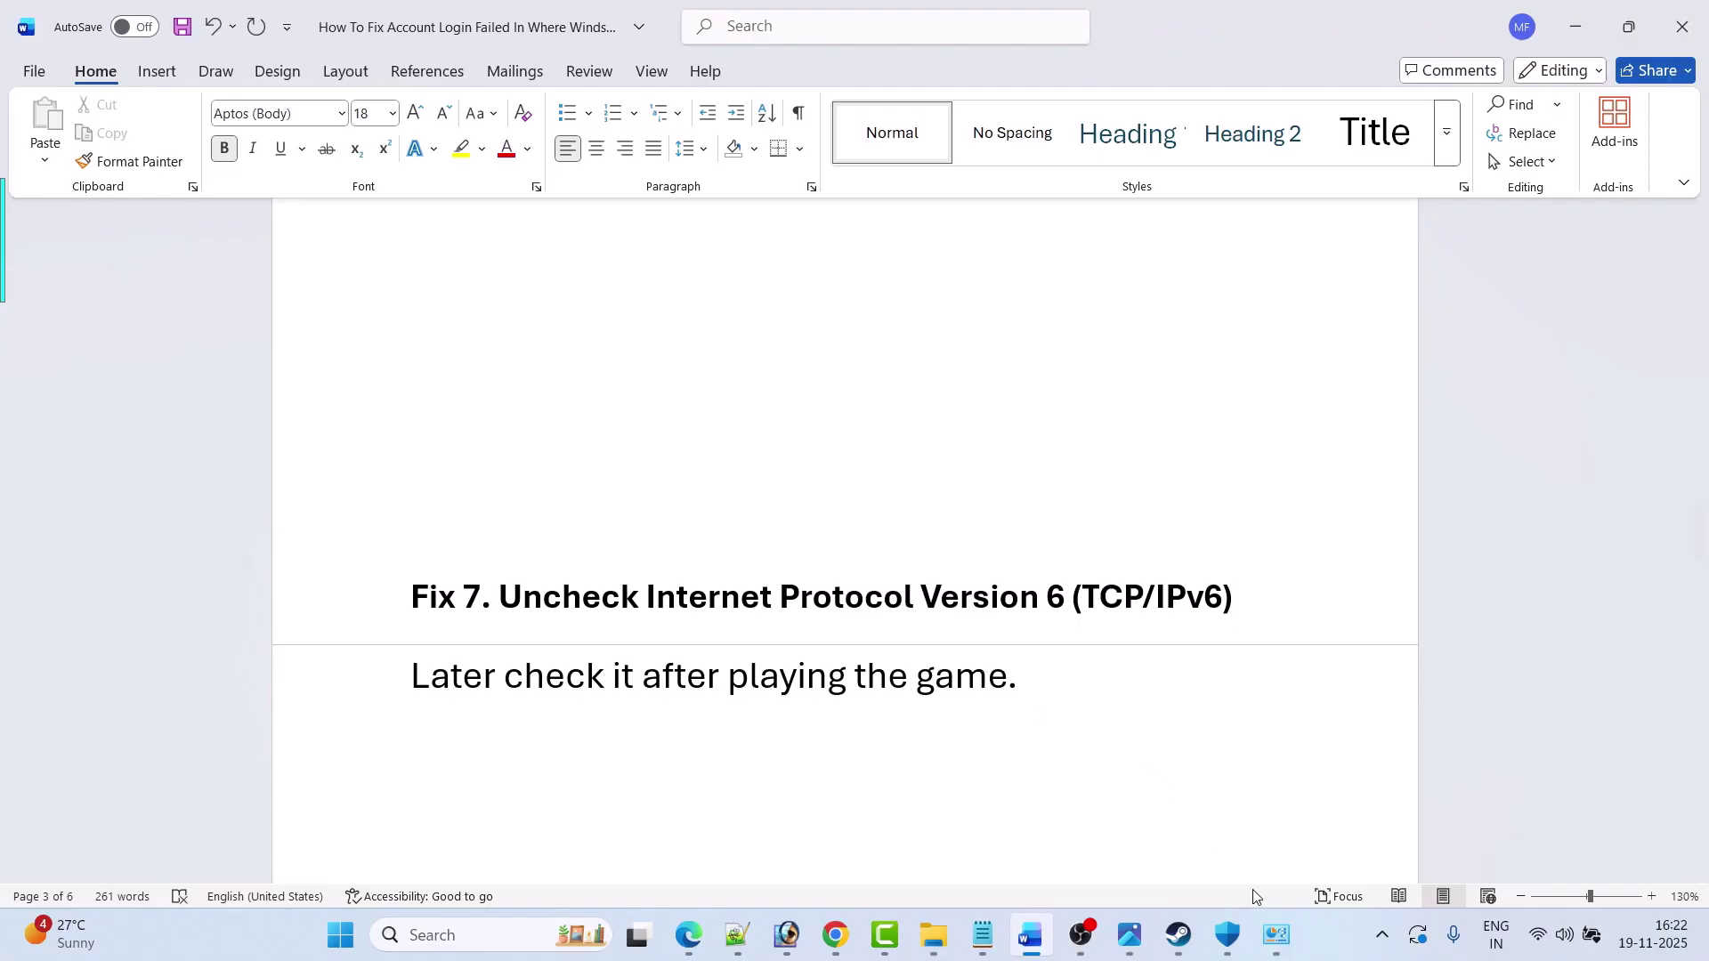
Step: Uncheck Internet Protocol Version 6 (TCP/IPv6), apply, and close the Wi-Fi windows
left_click(1276, 935)
left_click(725, 562)
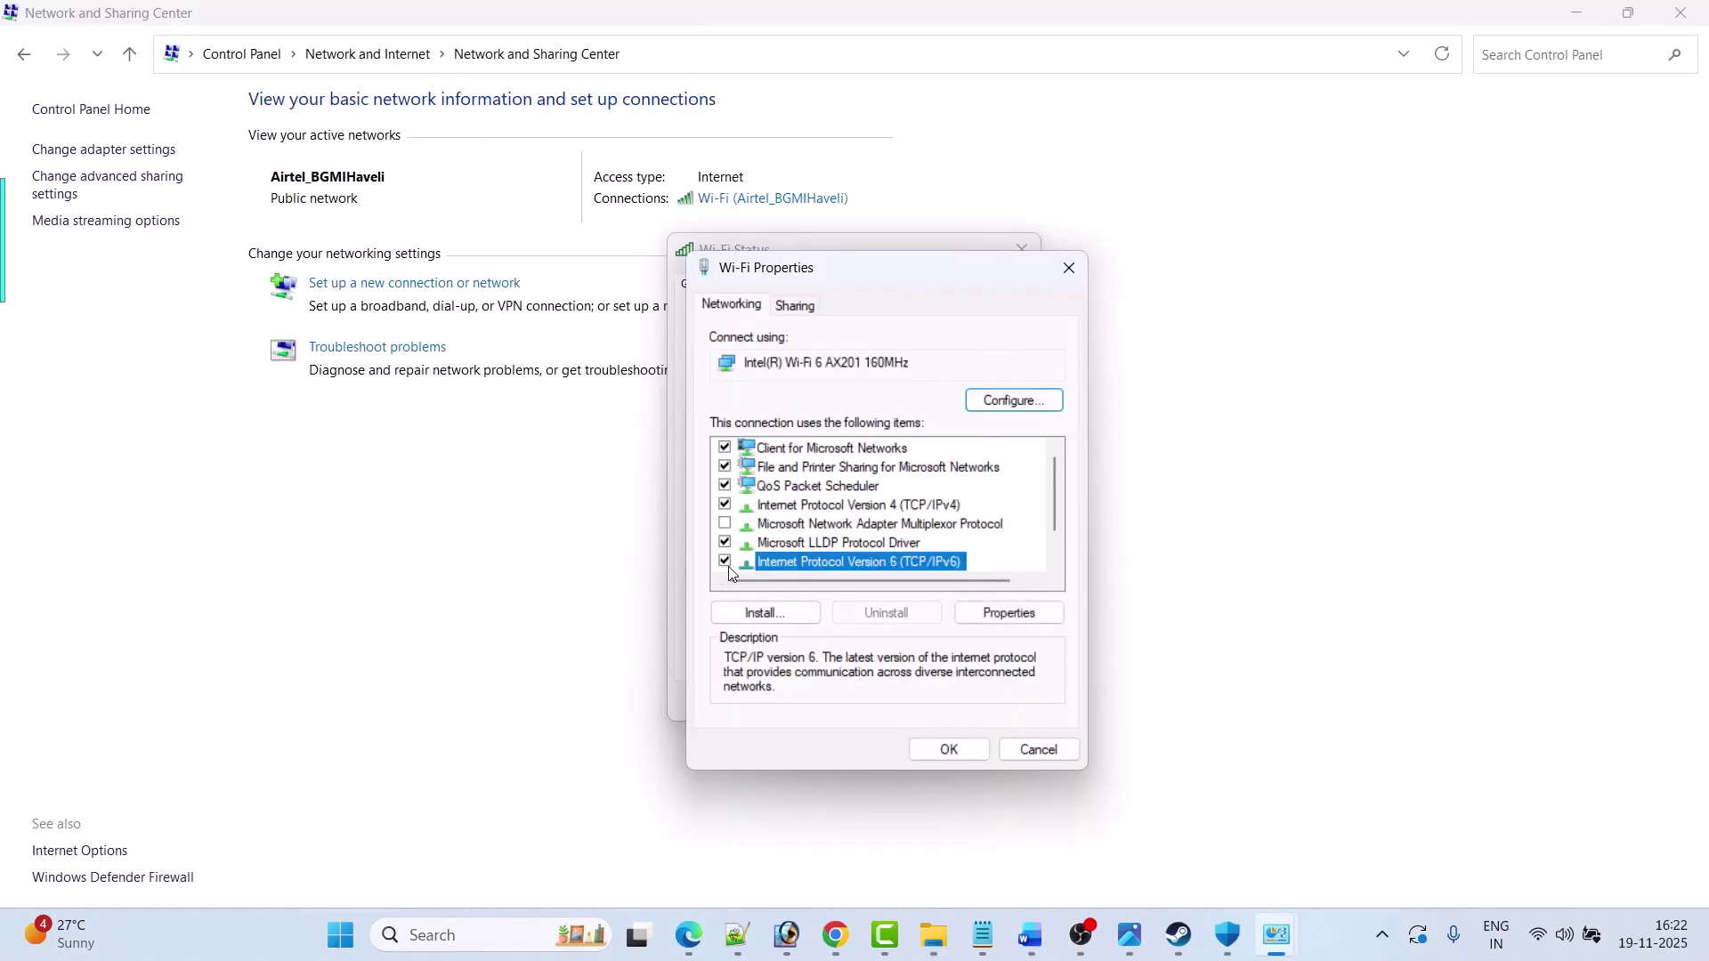
left_click(949, 749)
left_click(995, 703)
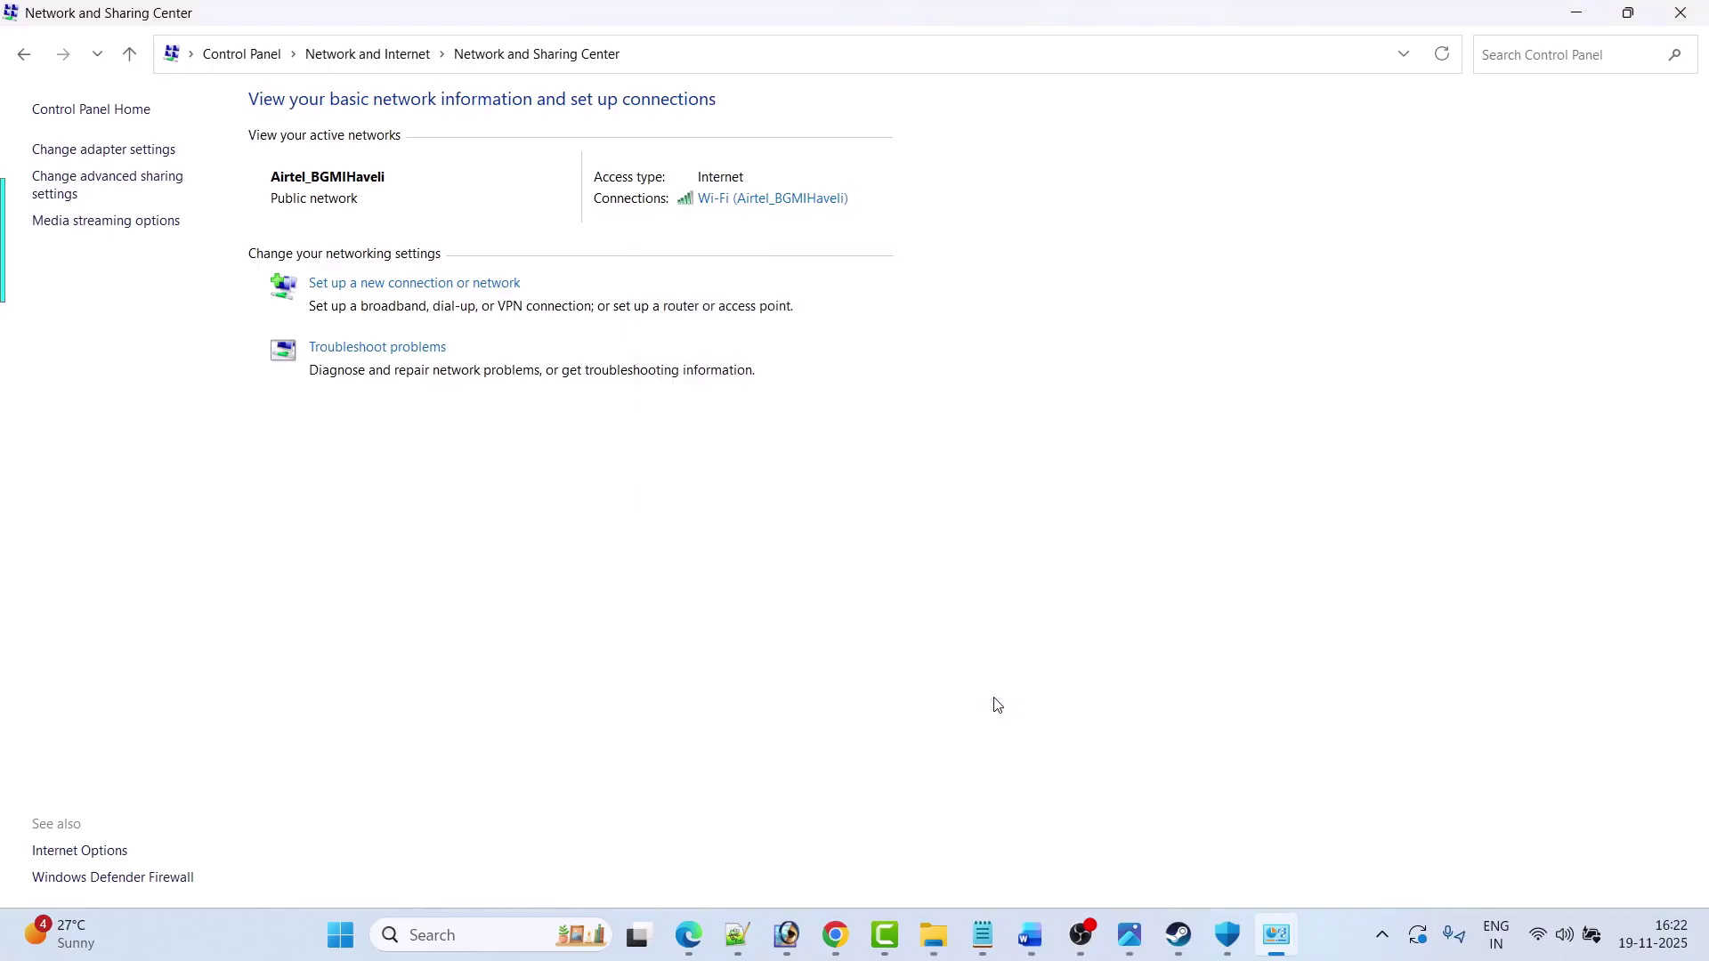
key("alt+Tab")
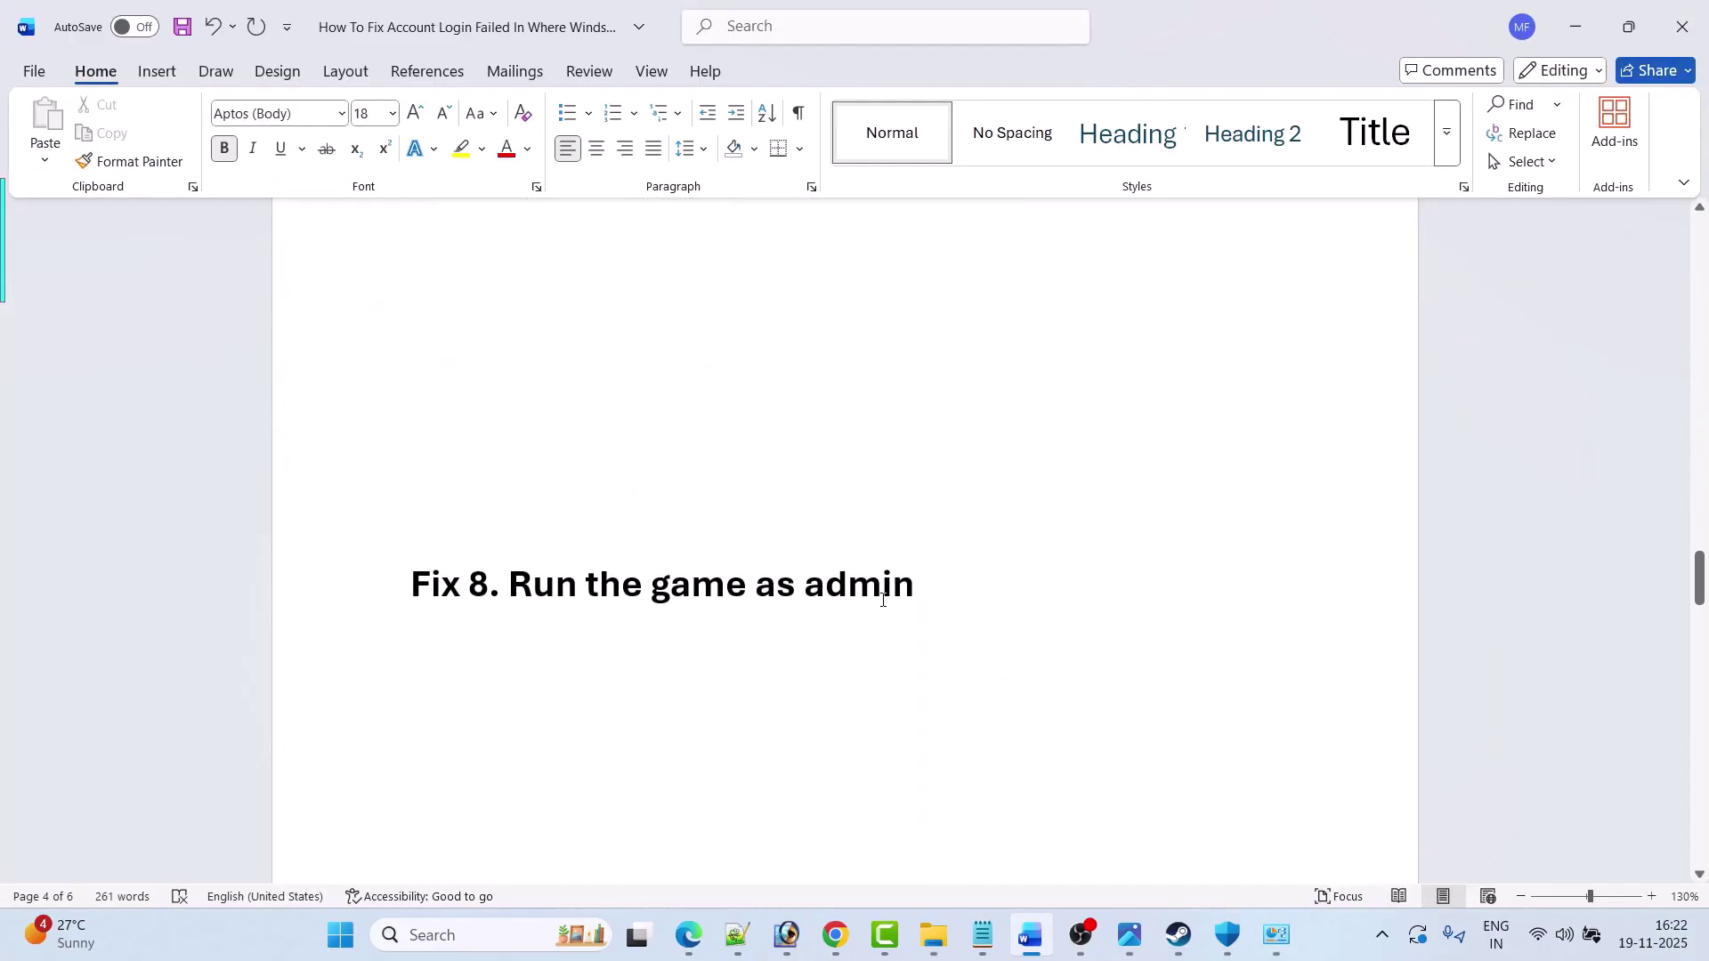
Step: Open Where Winds Meet's local files from the Steam library via Manage > Browse local files
left_click_drag(941, 587, 509, 587)
left_click(966, 594)
left_click(1180, 933)
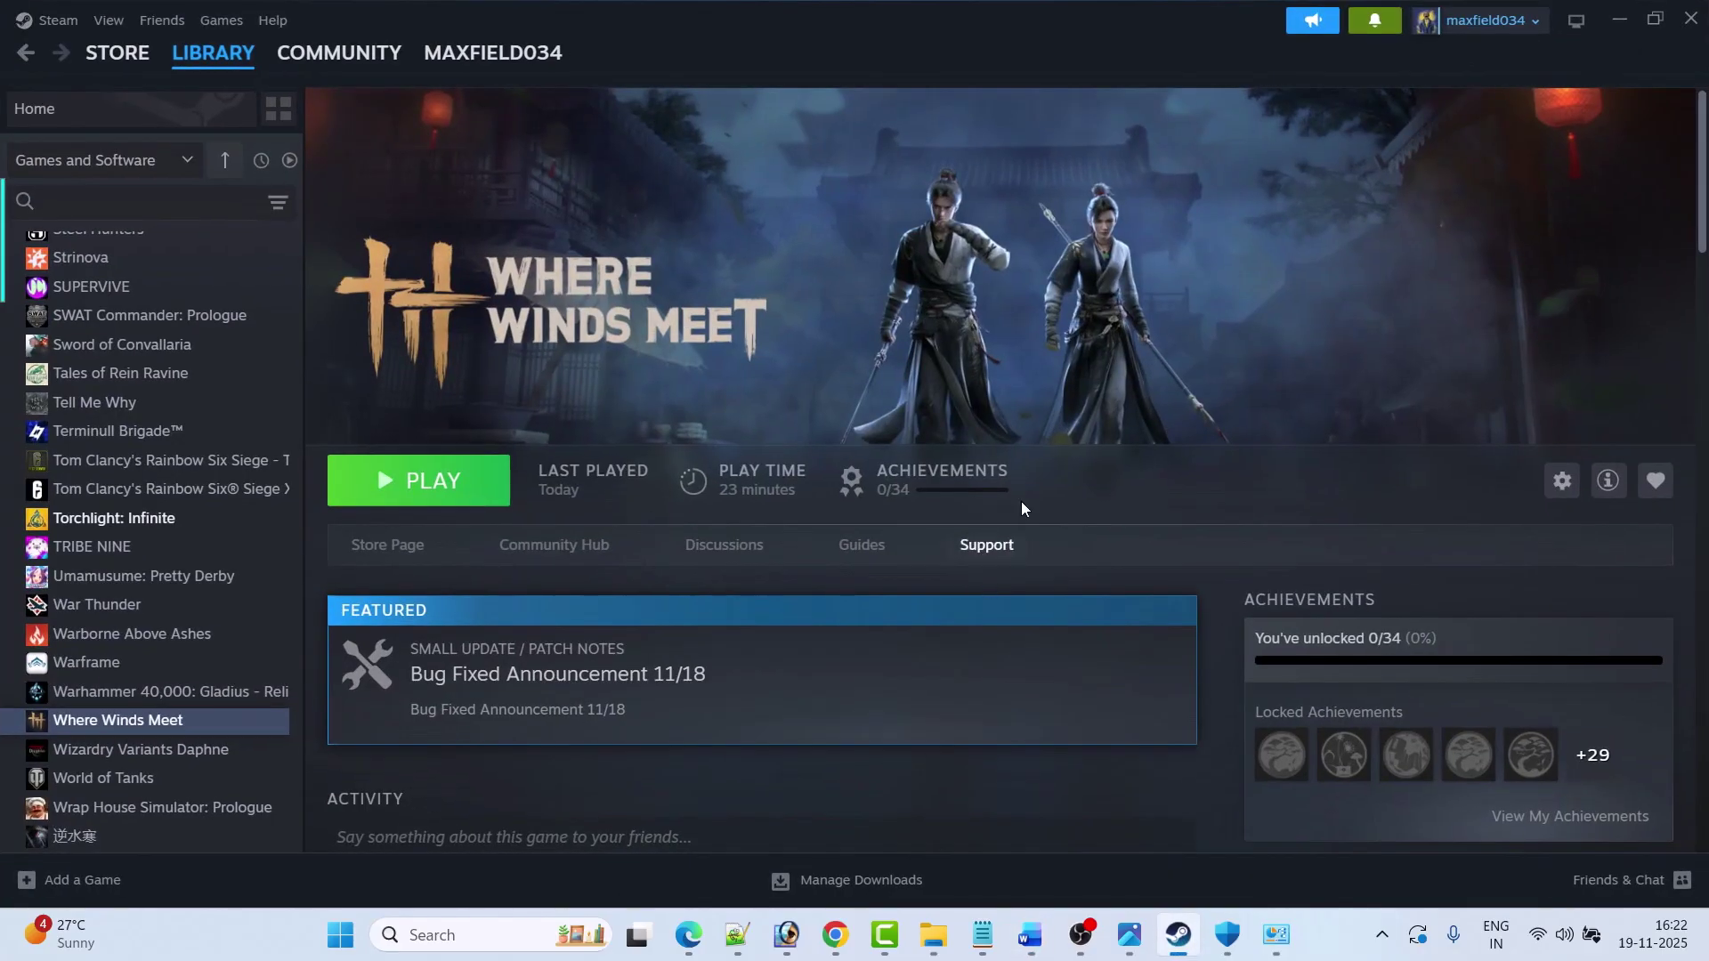
right_click(207, 731)
mouse_move(282, 661)
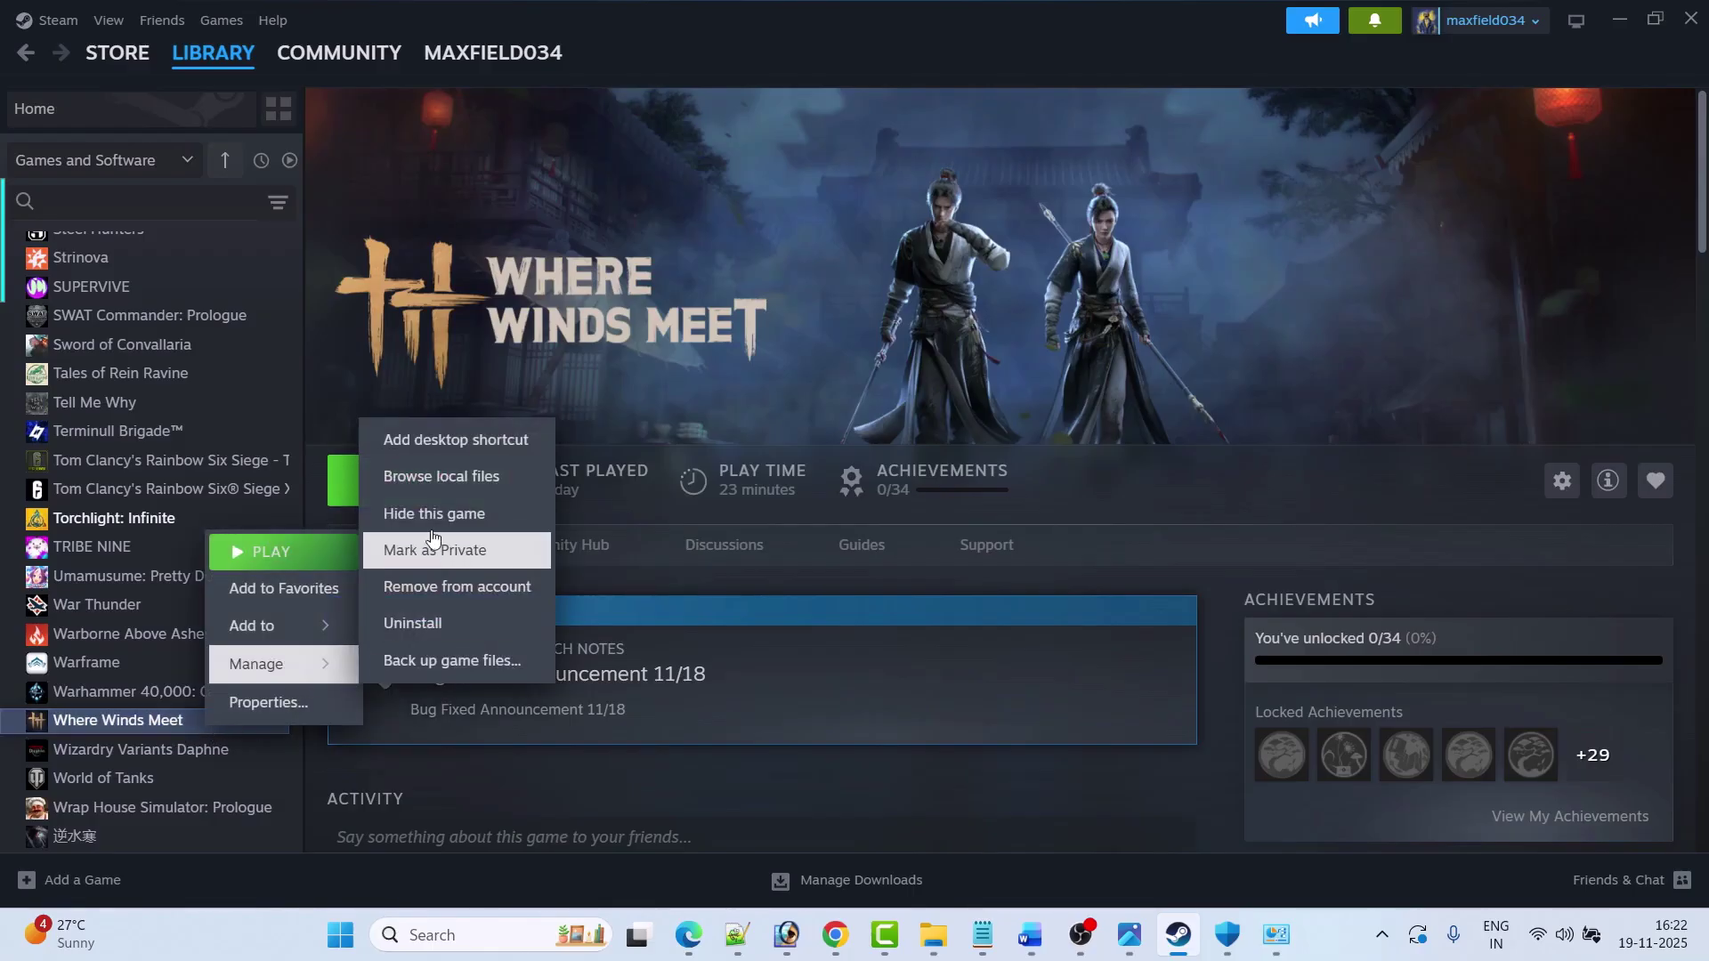
left_click(459, 476)
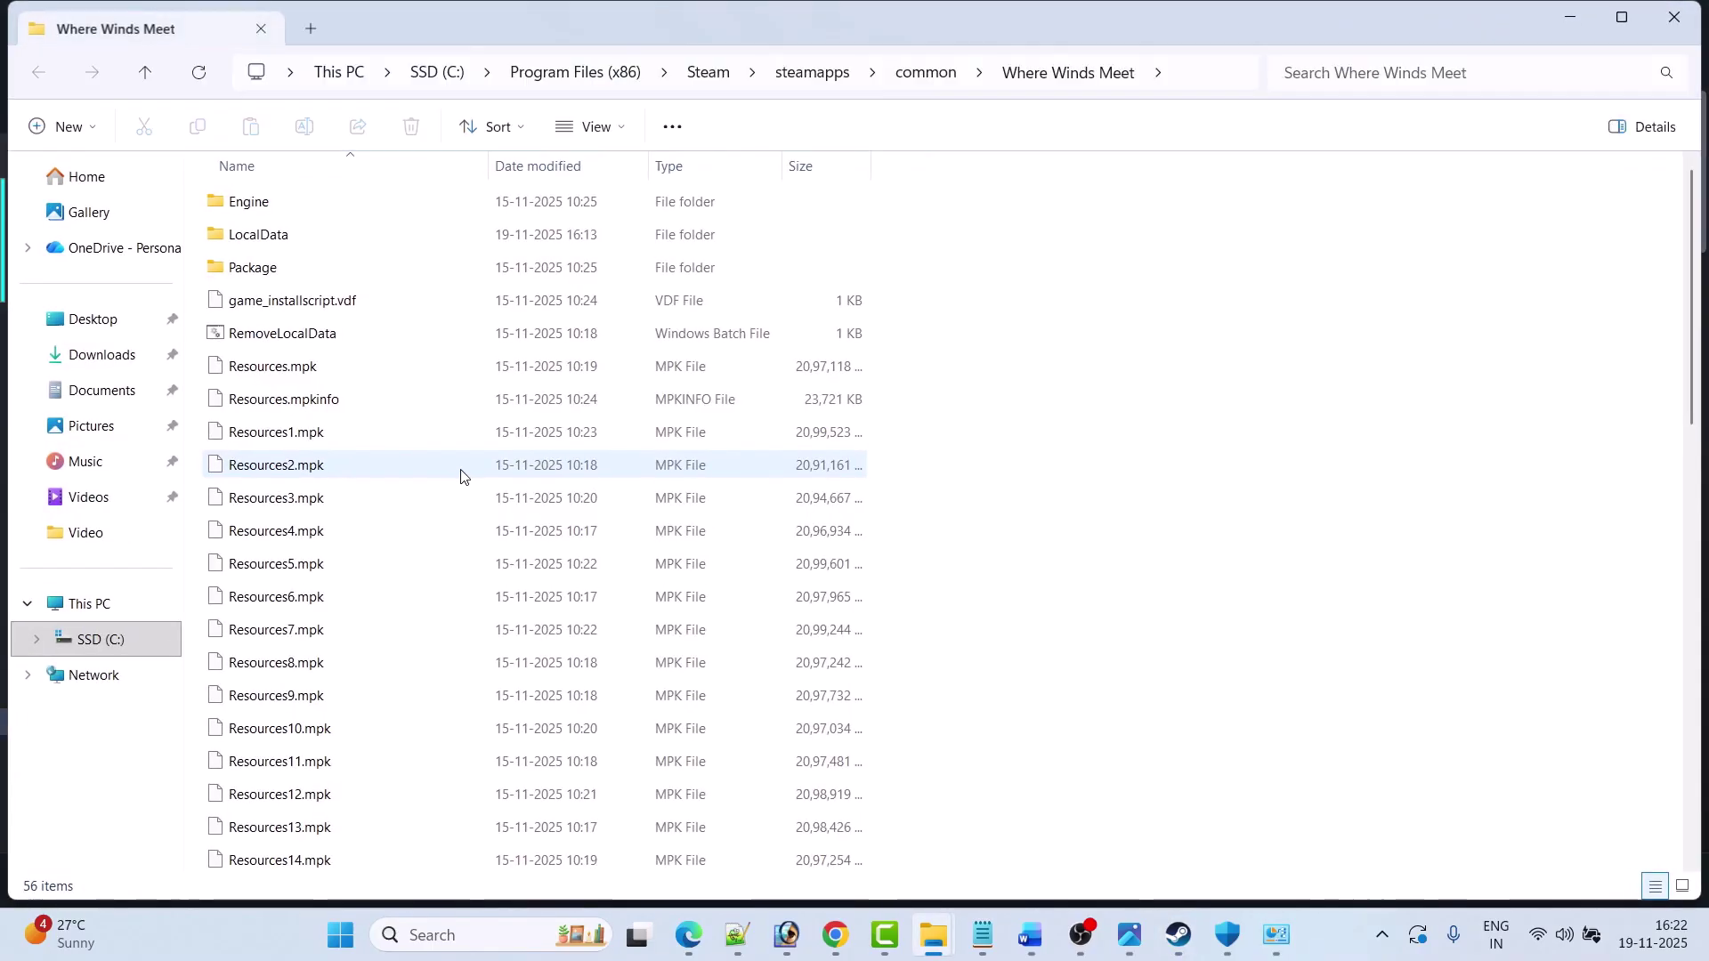
Step: Run the wwm executable in Engine\Binaries\Win64r as administrator
double_click(290, 205)
double_click(289, 205)
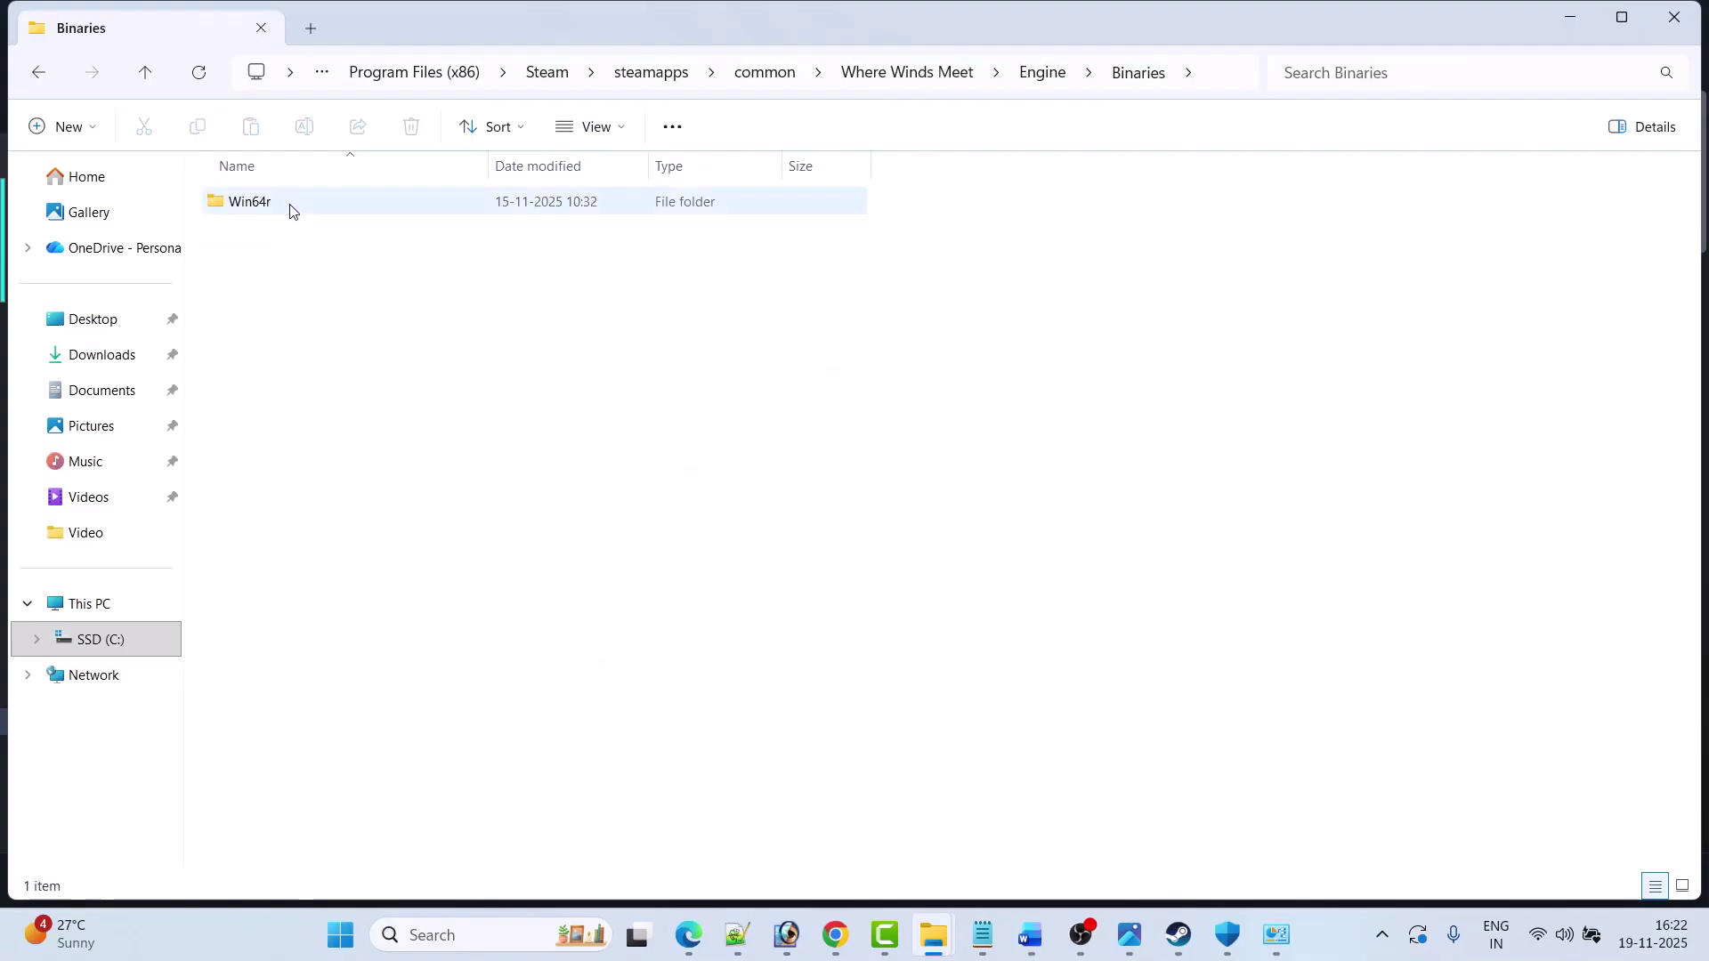
double_click(289, 205)
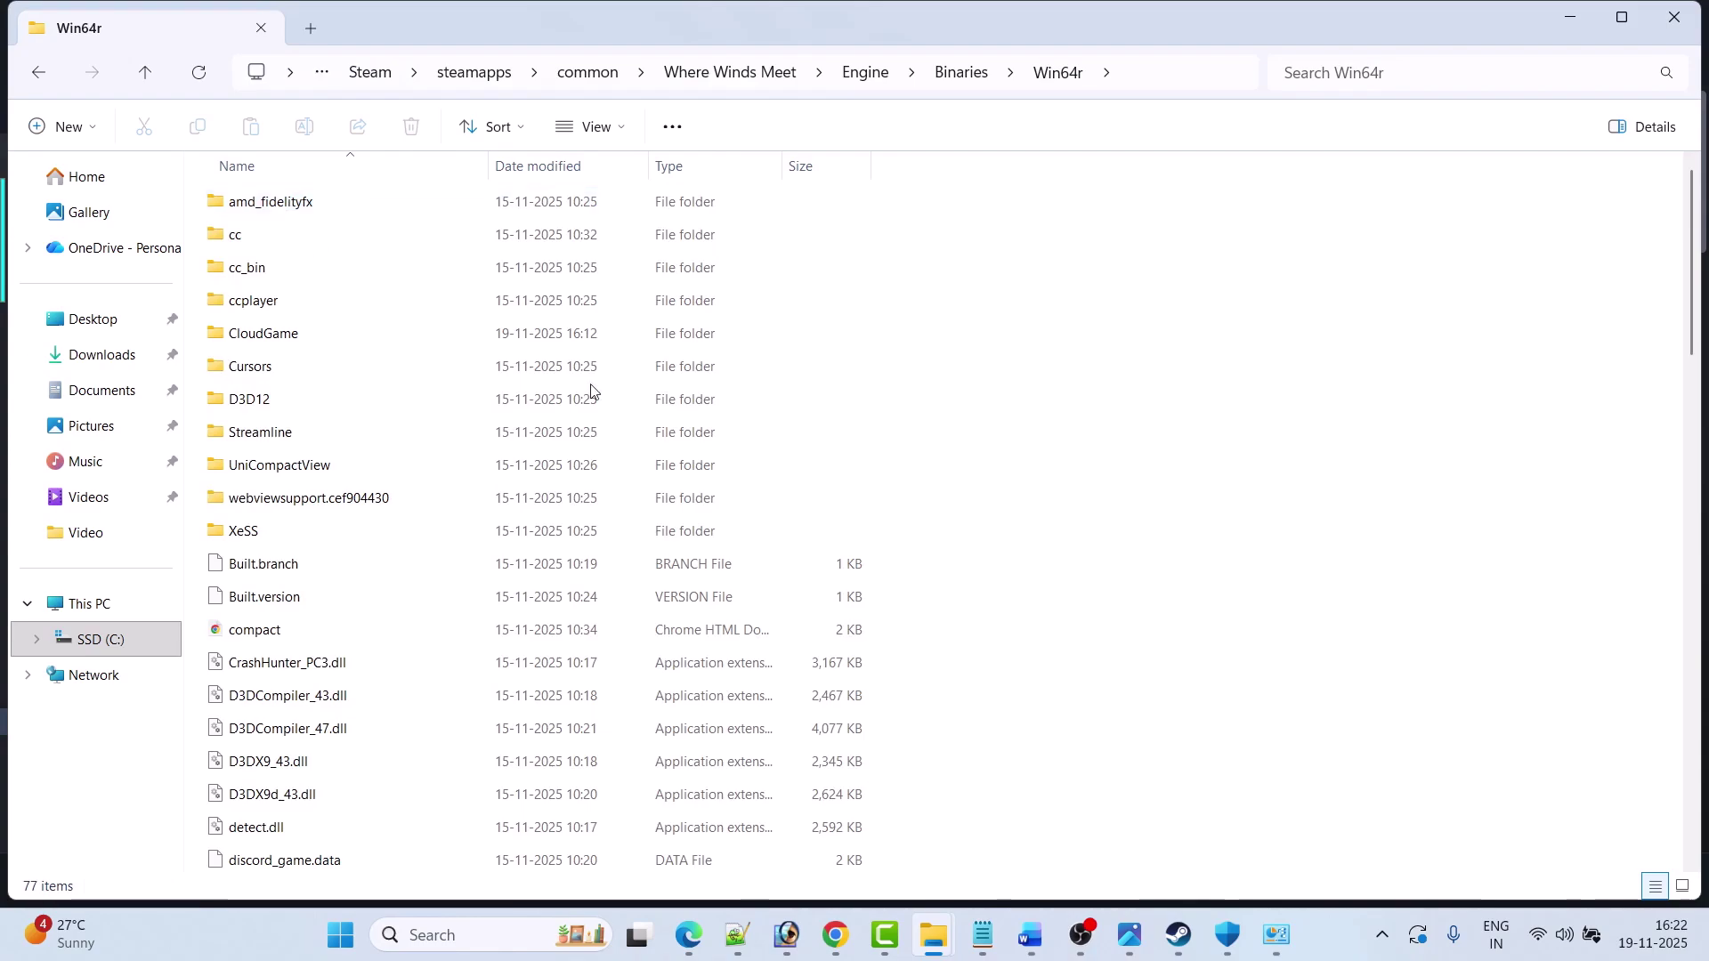
scroll(1090, 448, "down", 6)
scroll(828, 654, "down", 9)
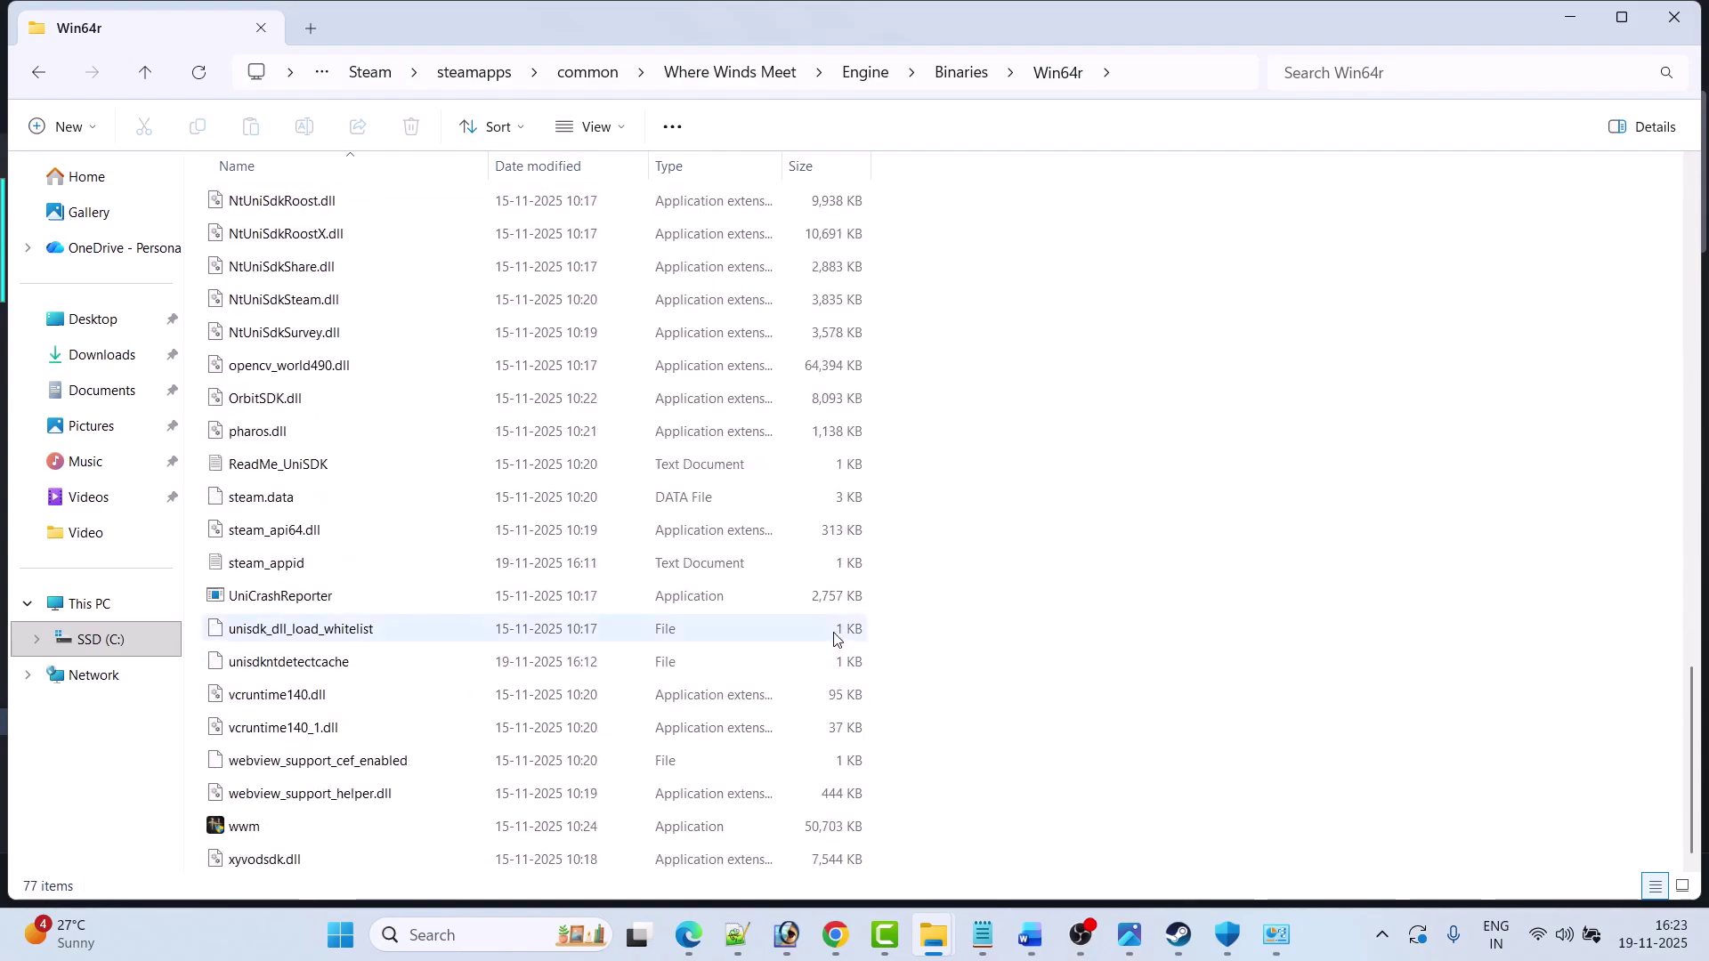
left_click(288, 830)
right_click(287, 826)
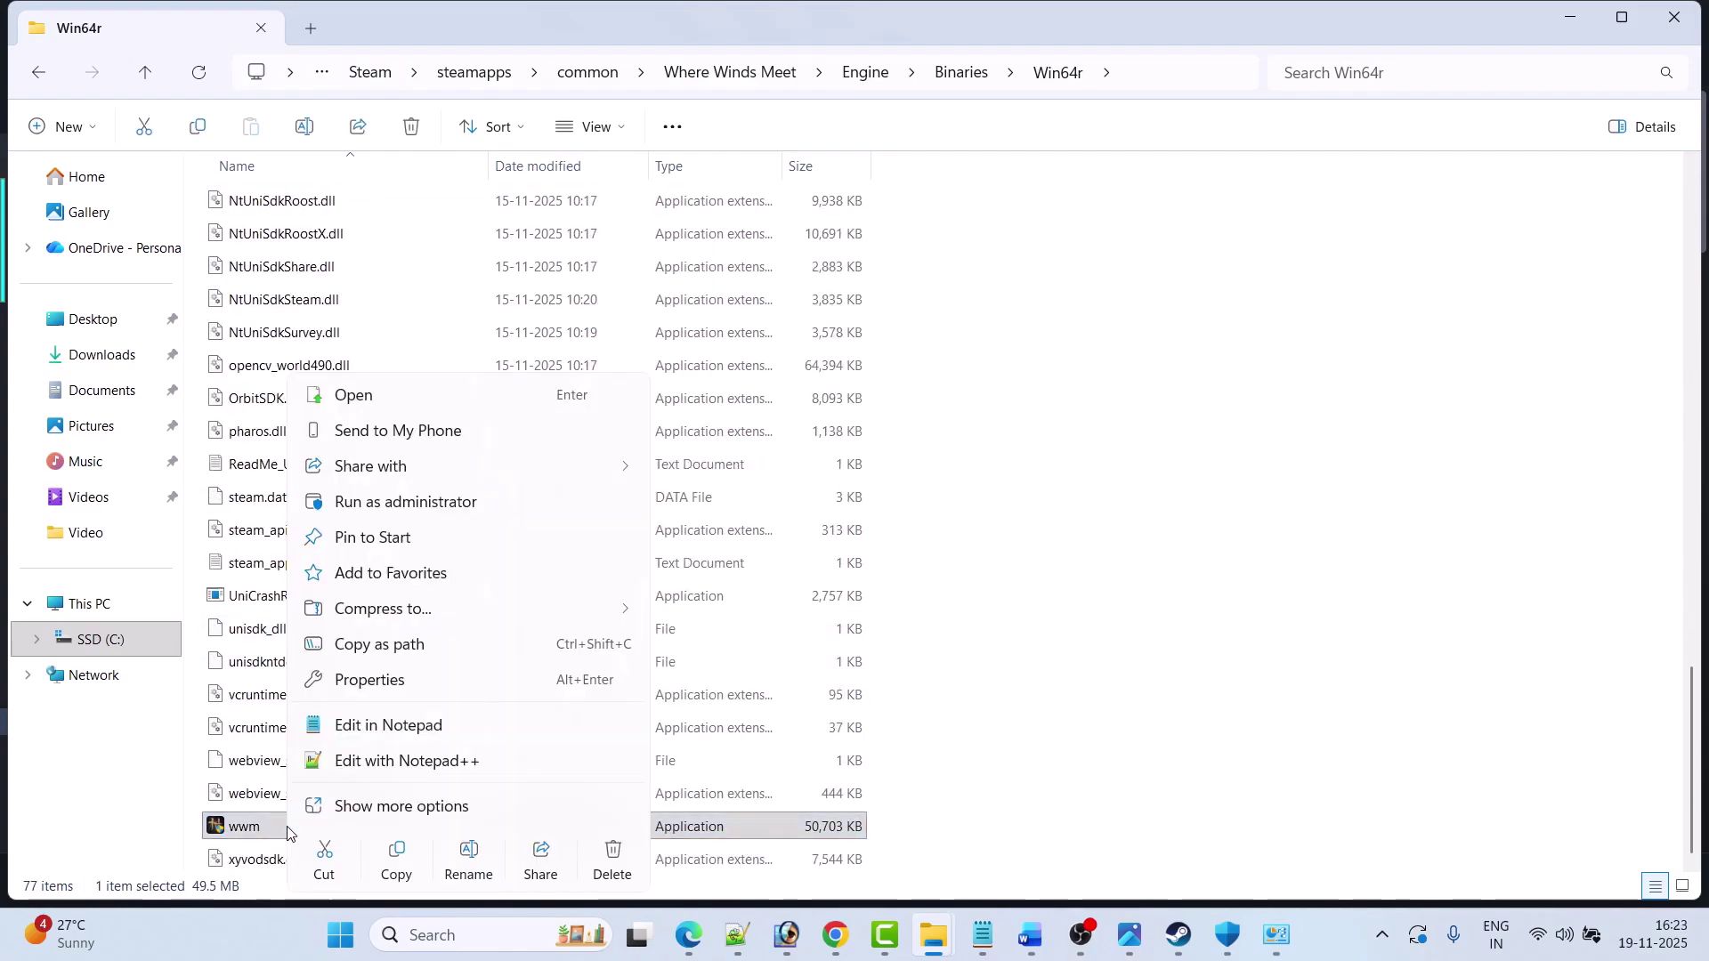
left_click(518, 504)
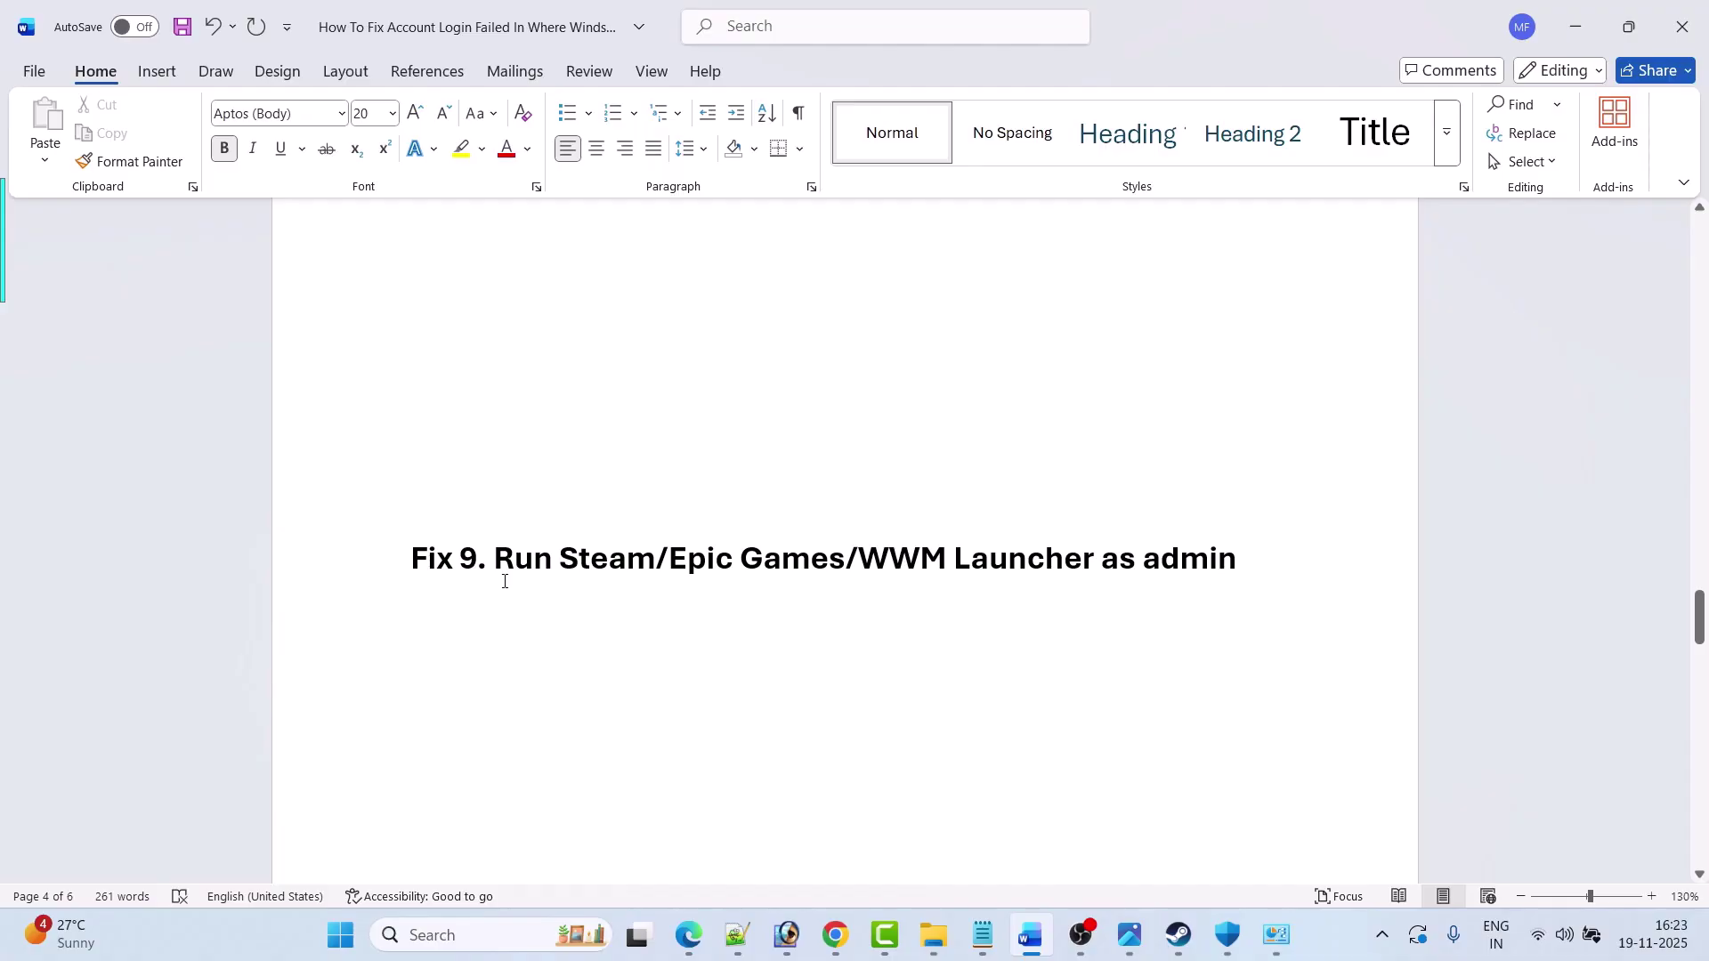
Step: Run Steam and the Epic Games Launcher as administrator from Windows search
left_click(470, 941)
type("steam")
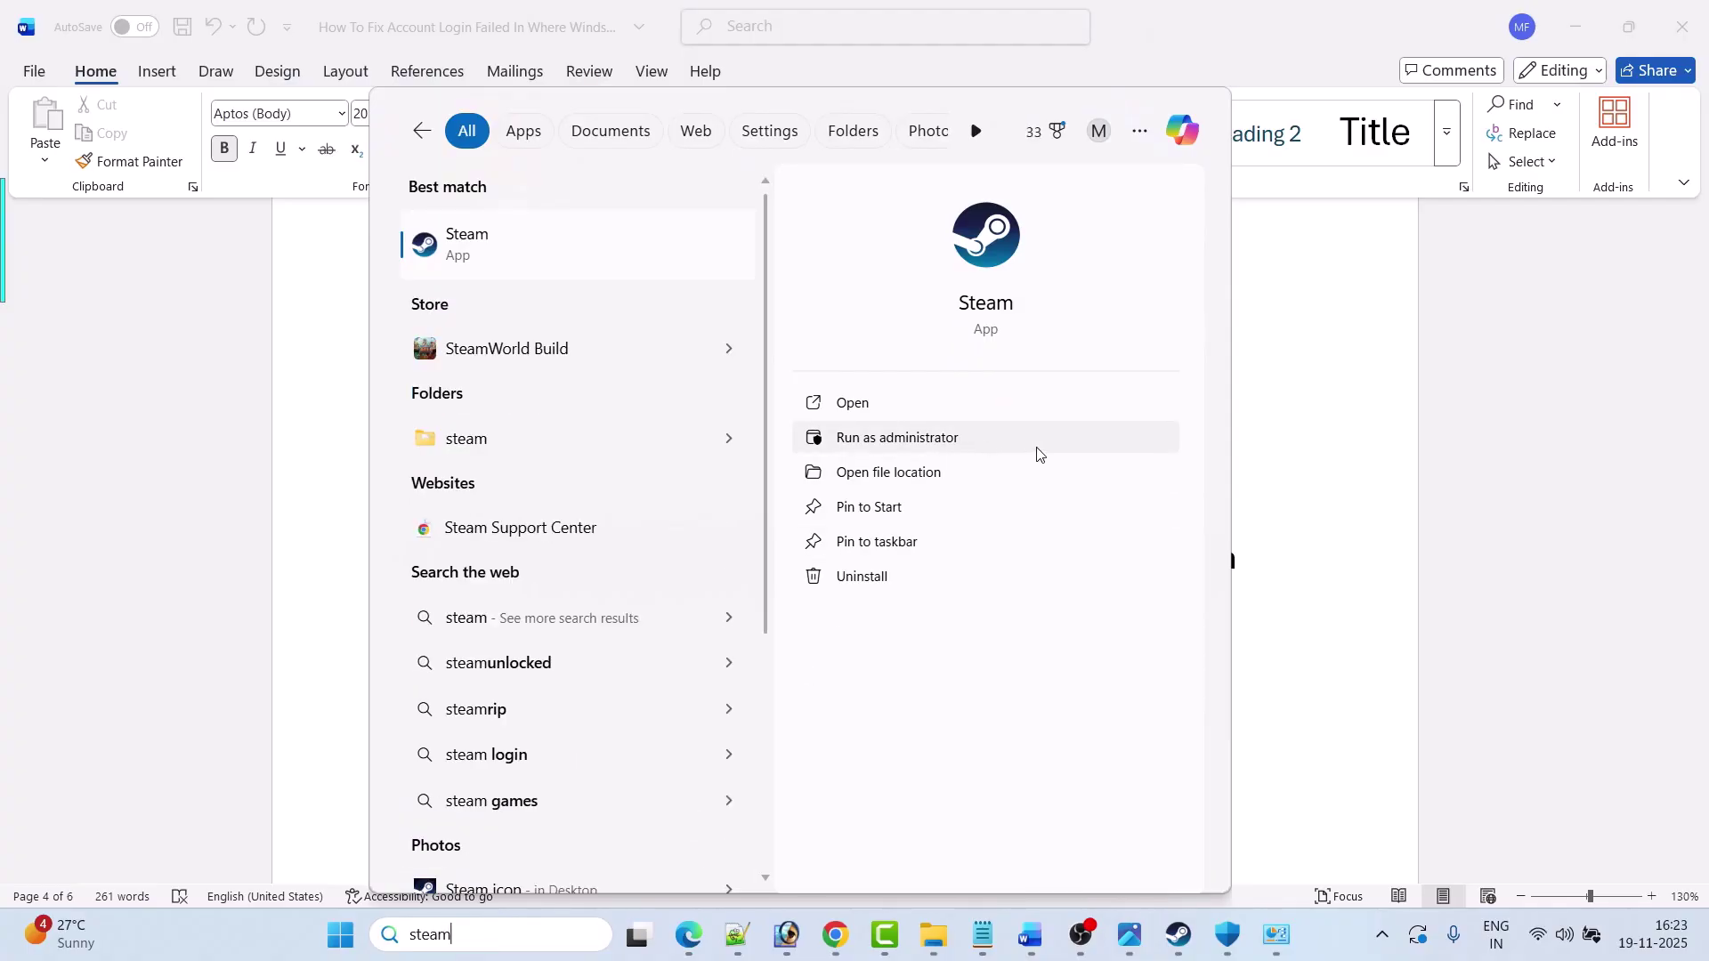
left_click(1351, 525)
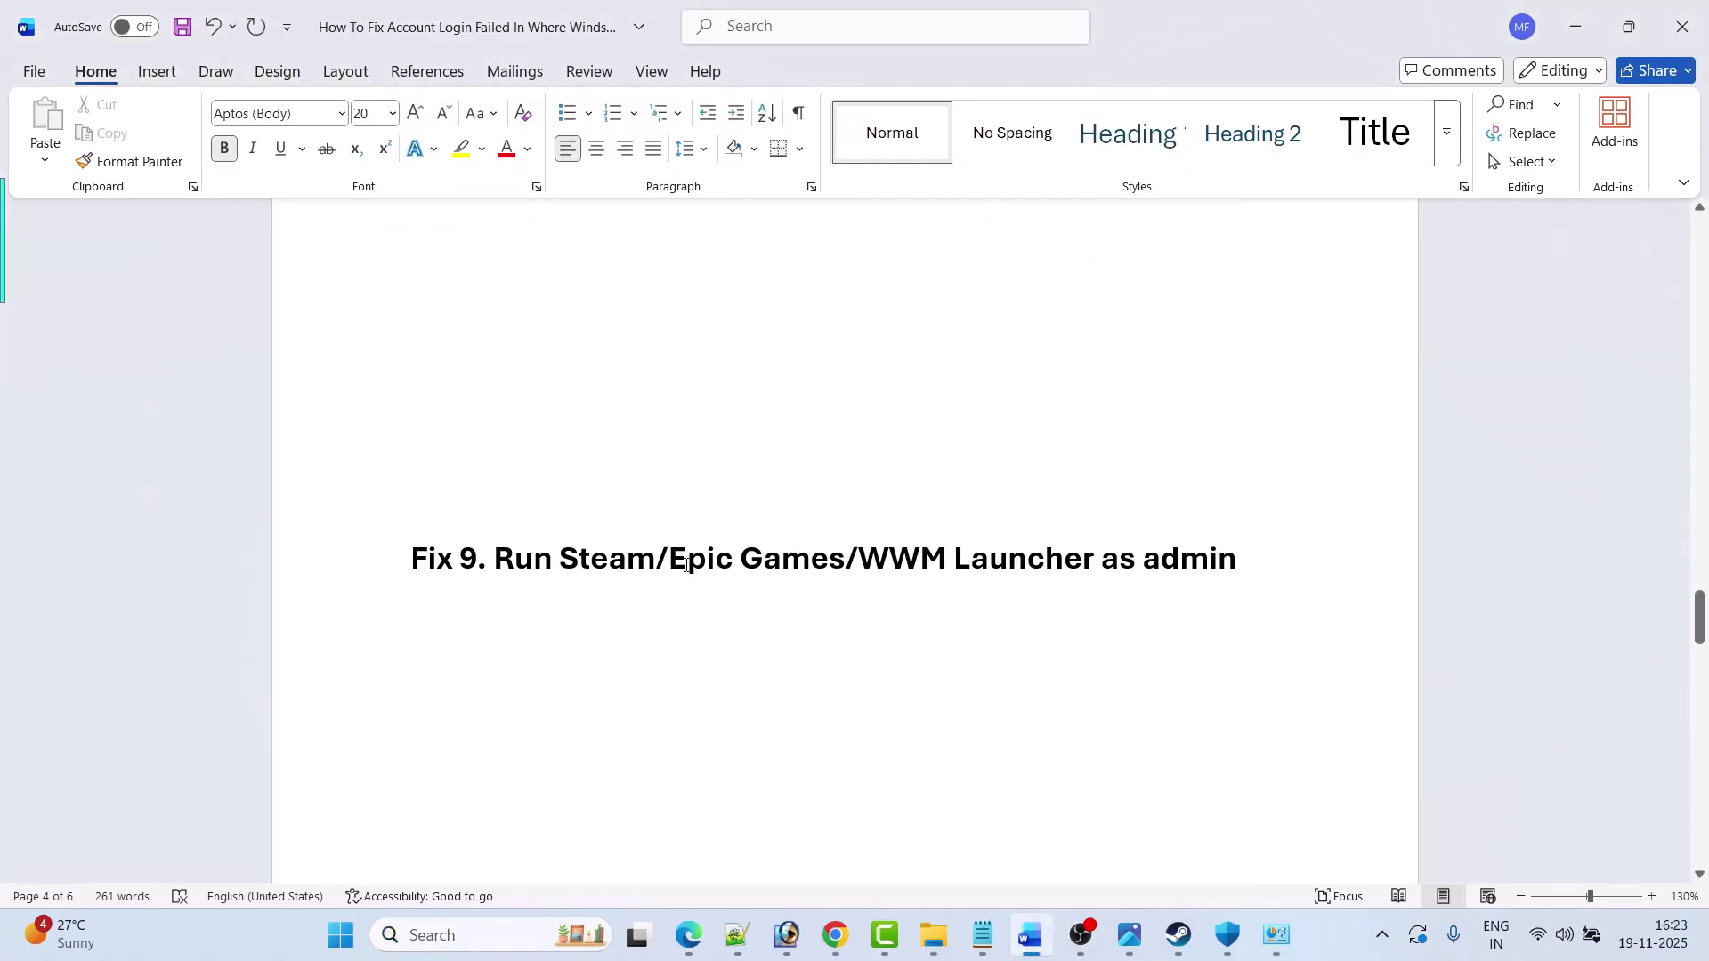
left_click(481, 939)
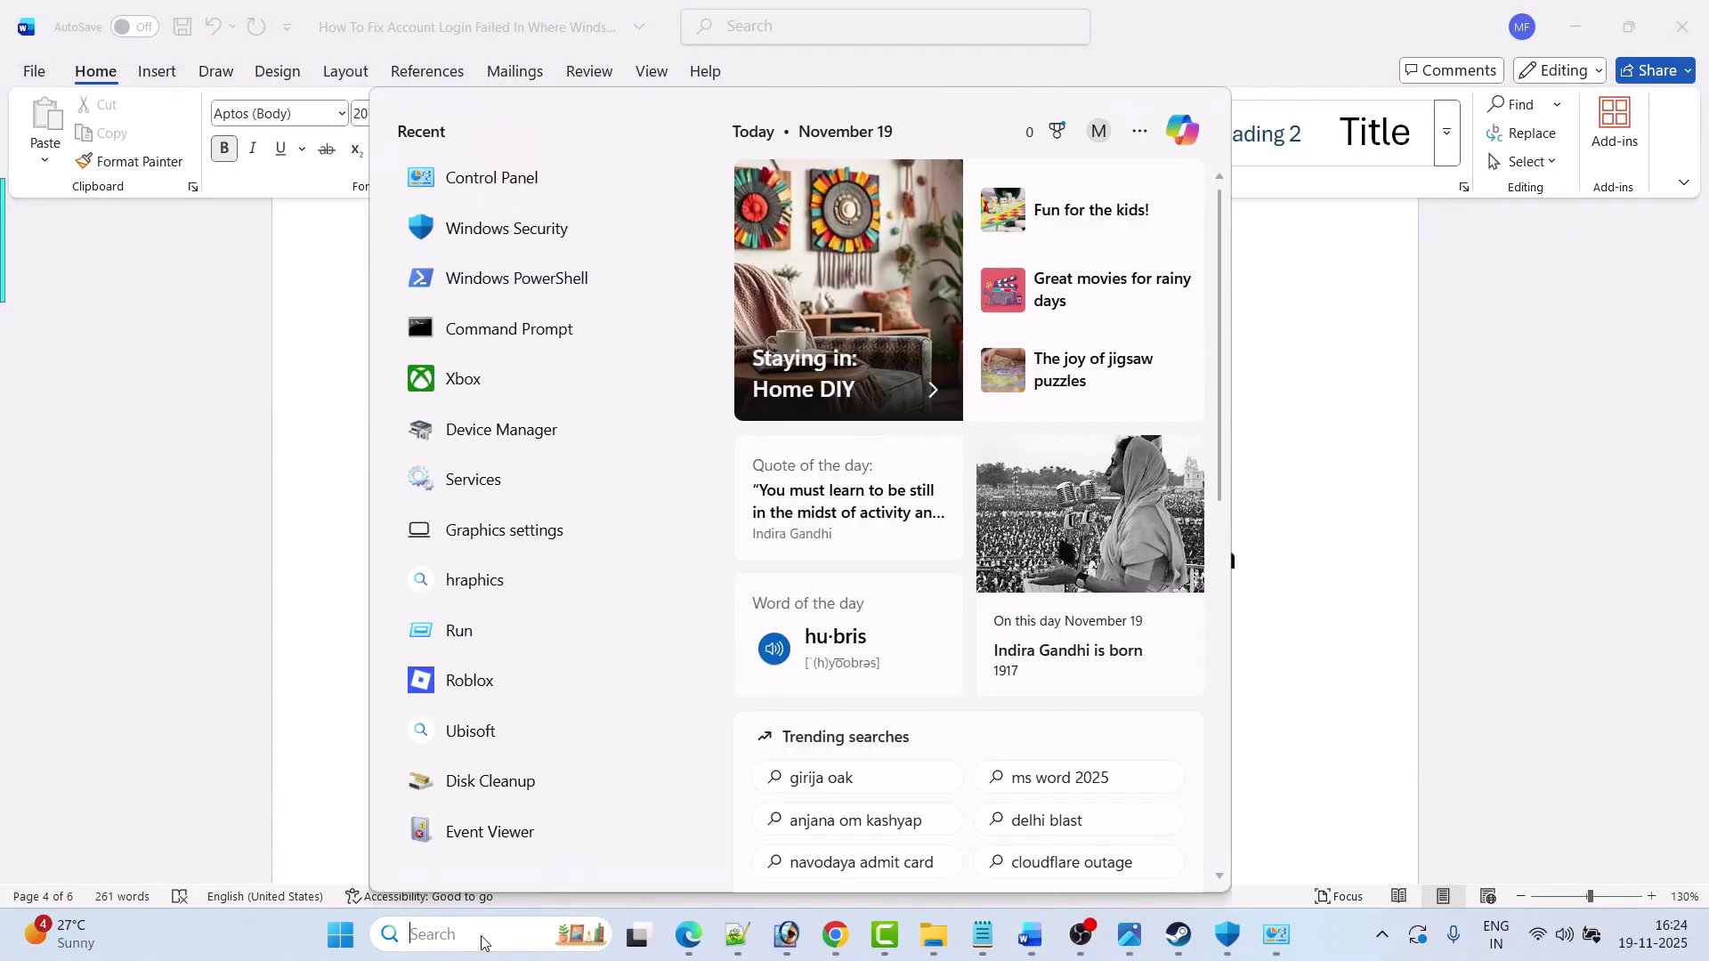
type("epic game")
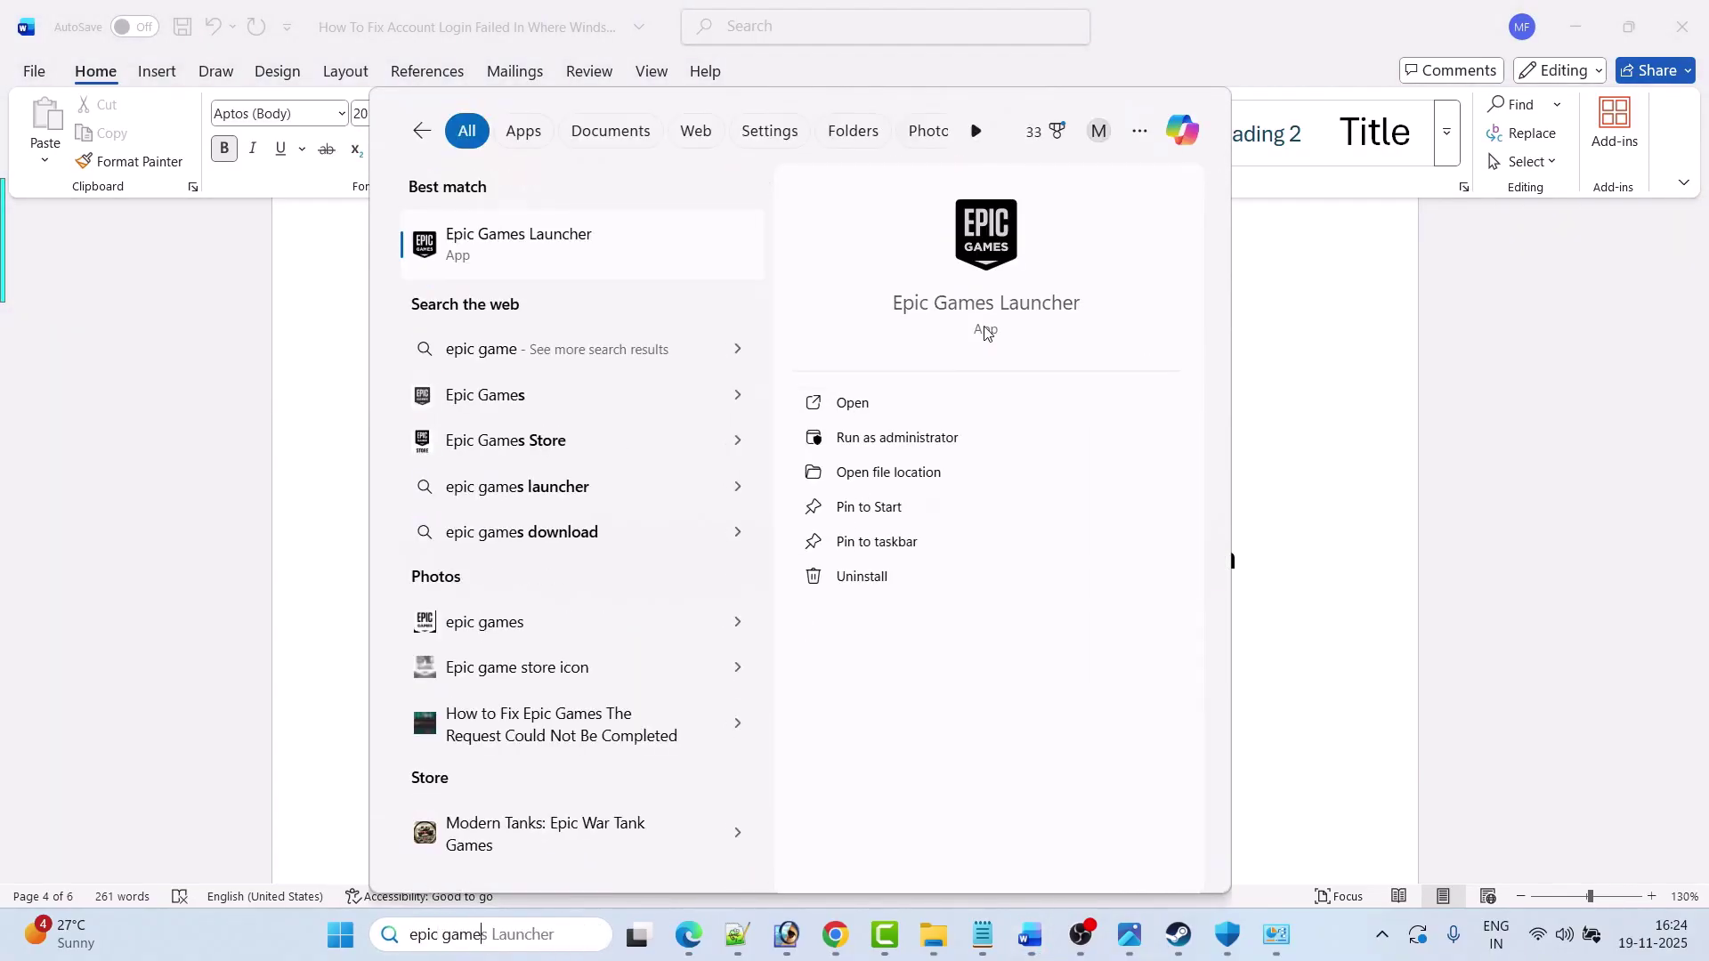
type("s")
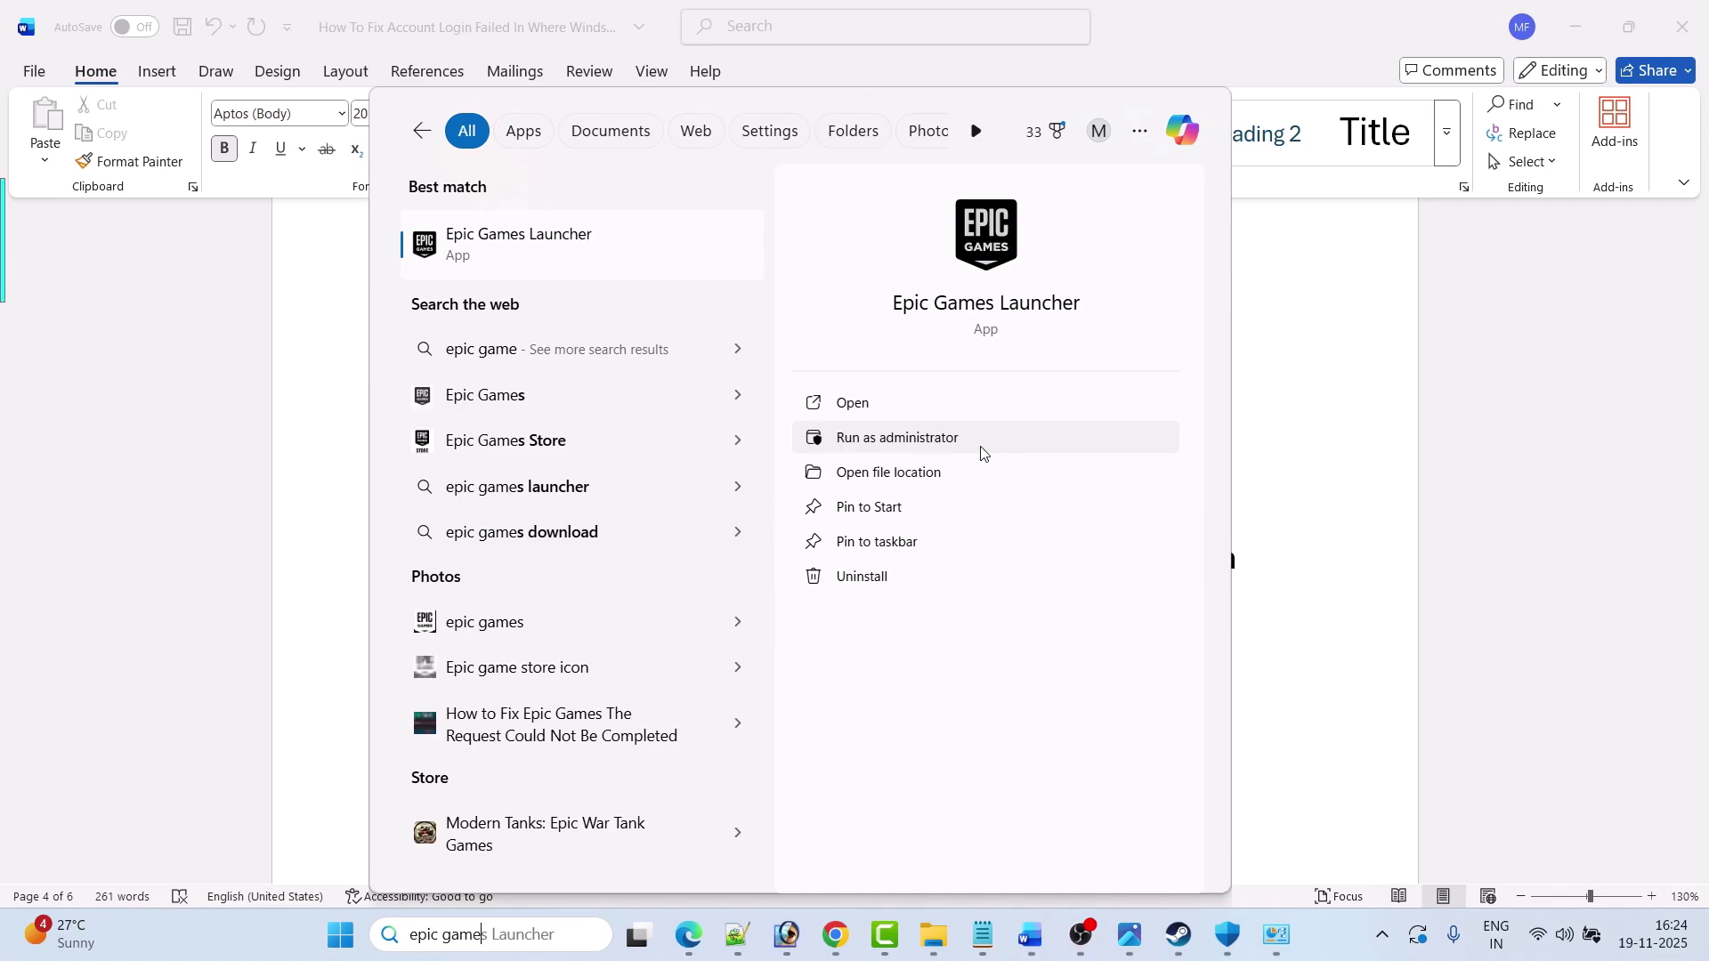
left_click(1315, 559)
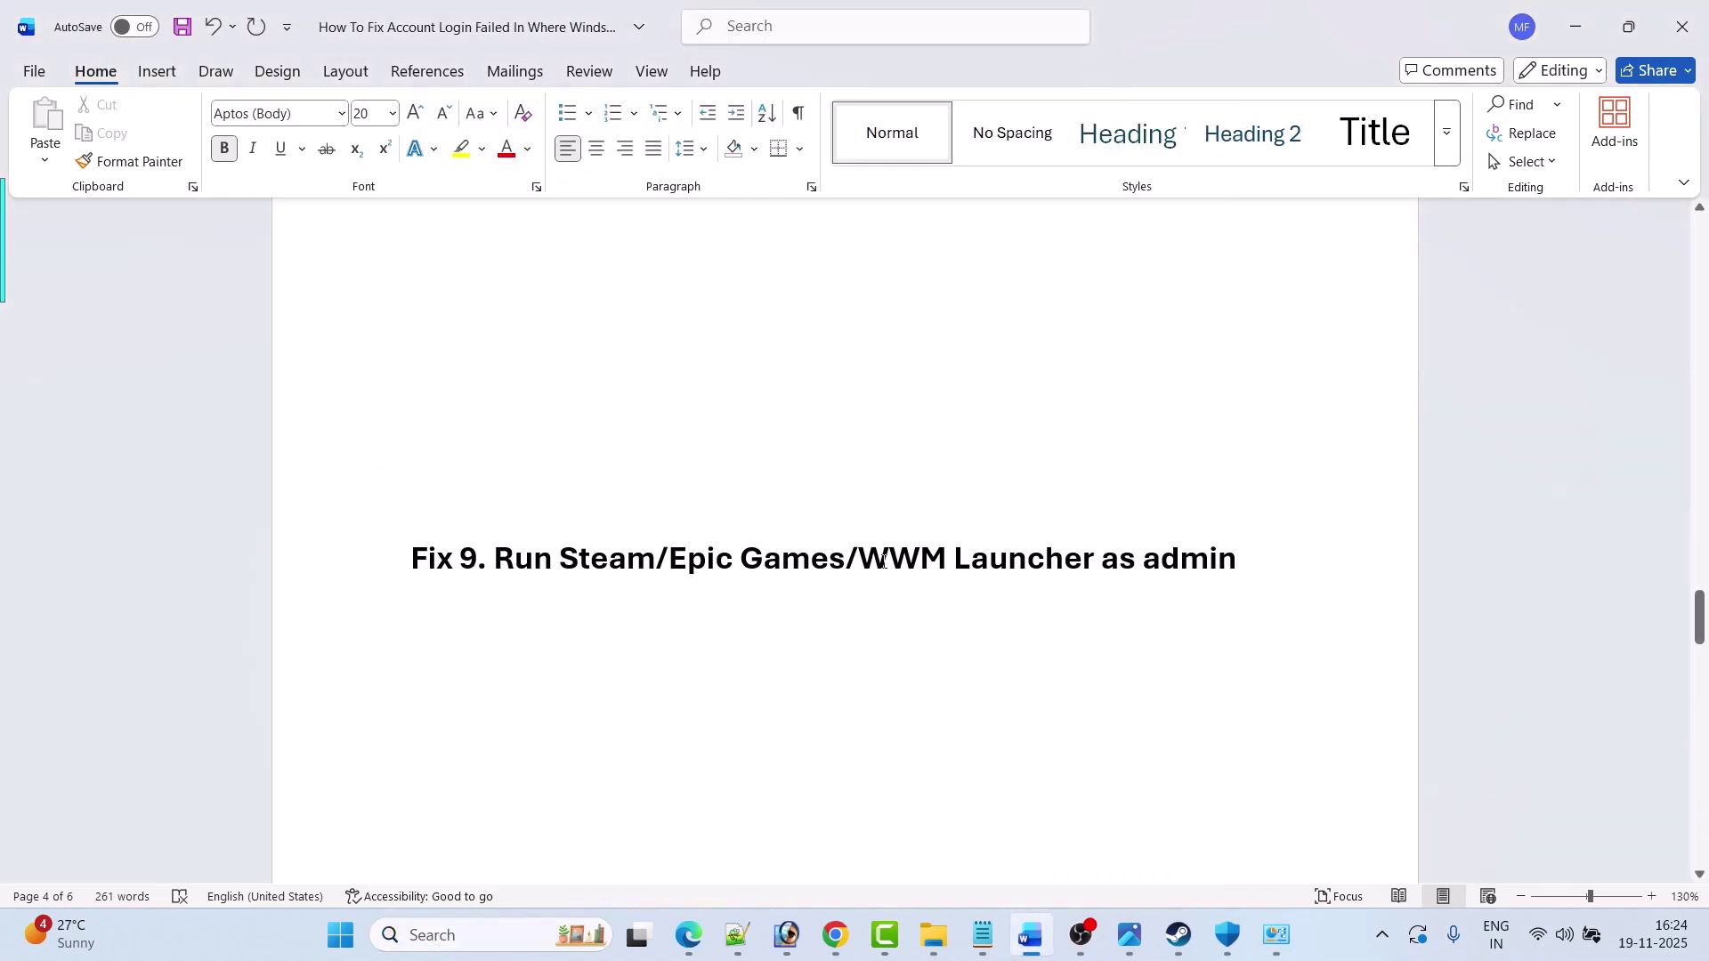
Step: Highlight 'WWM Launcher as admin' in the Fix 9 heading and check the game's official website
left_click_drag(868, 561, 1238, 563)
key("alt+Tab")
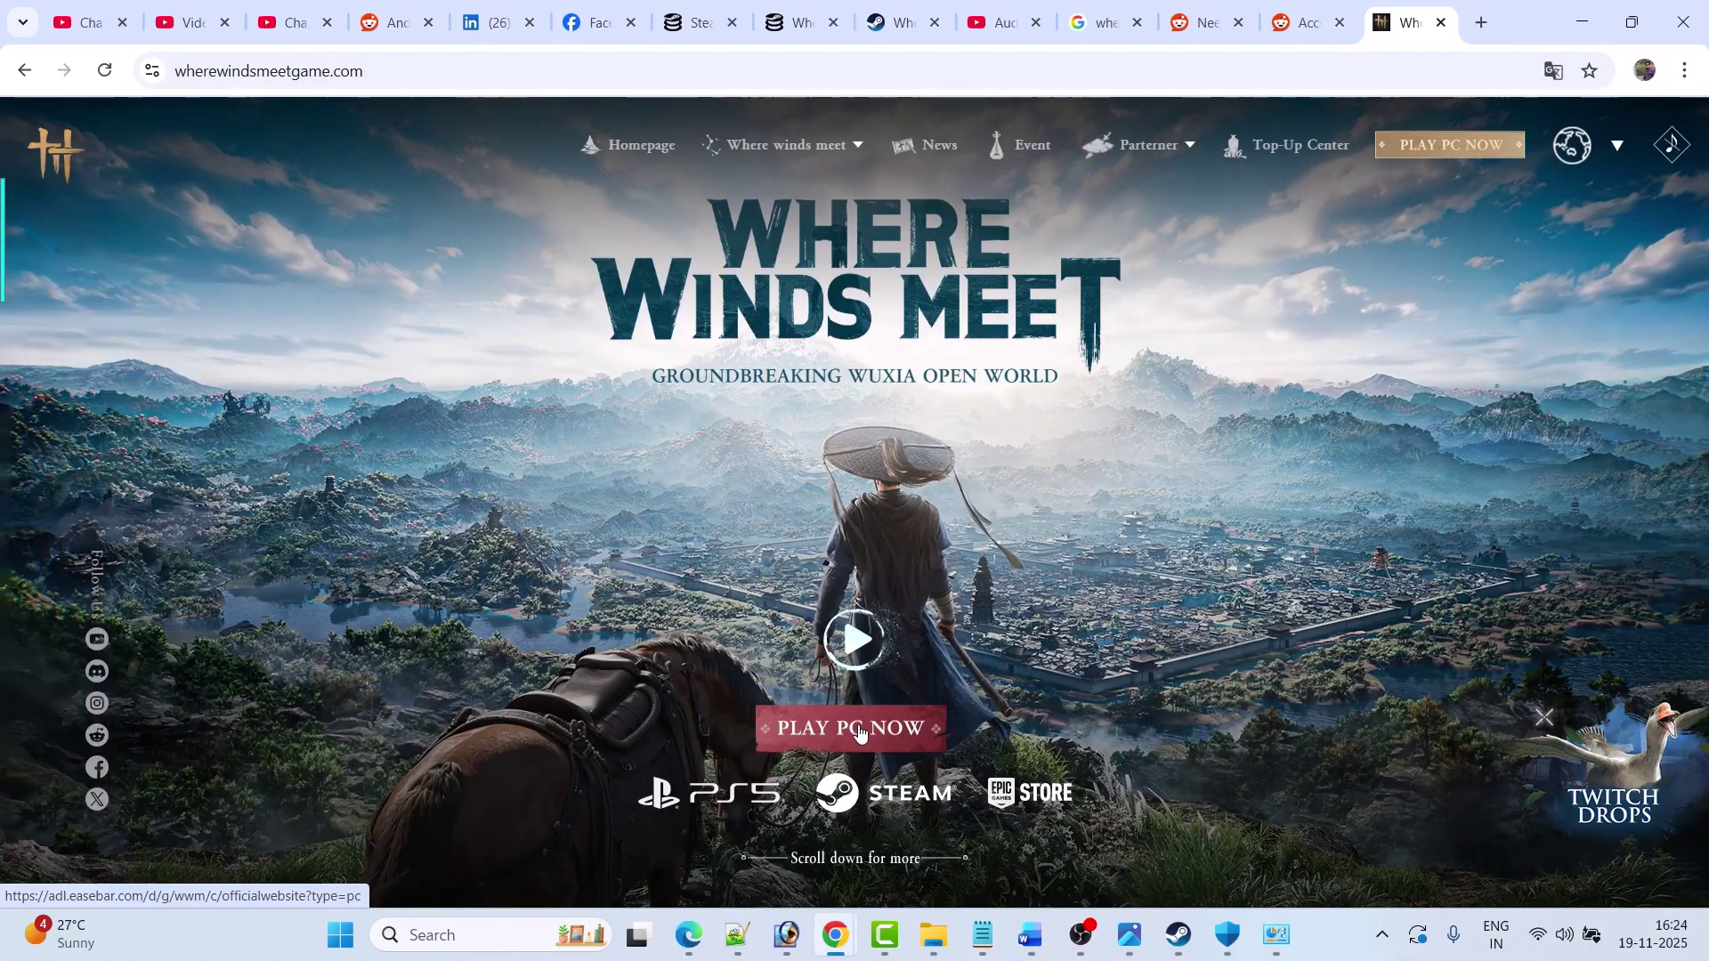
key("alt+Tab")
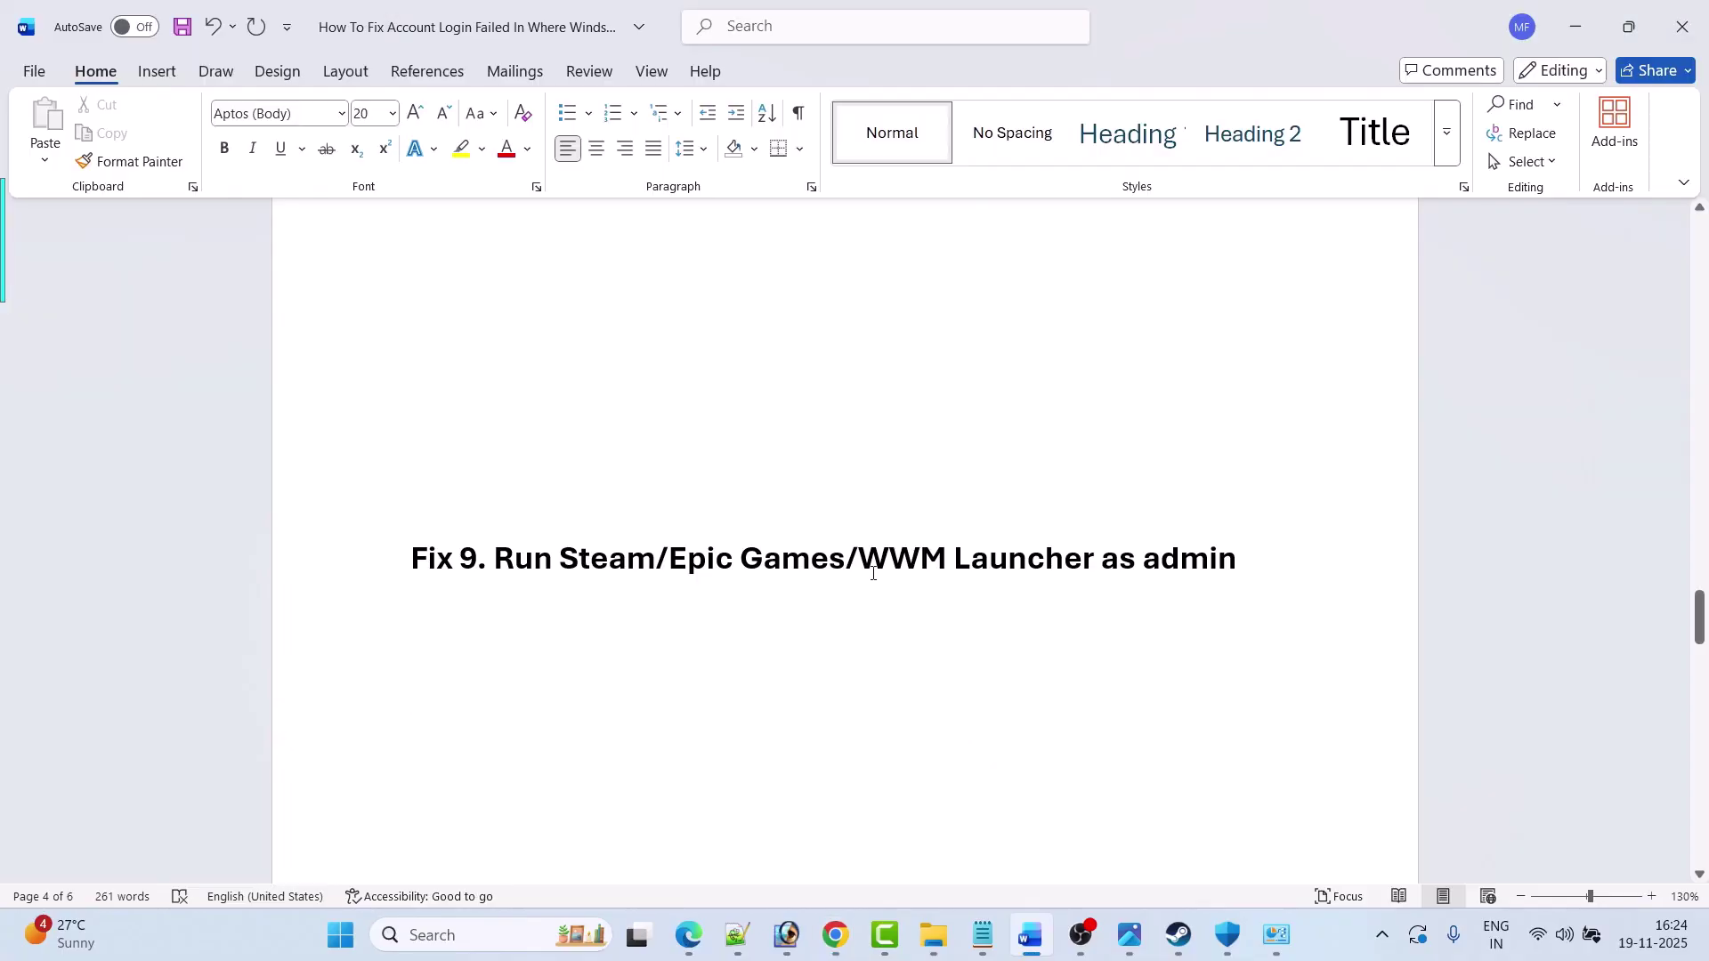
left_click_drag(859, 562, 1237, 562)
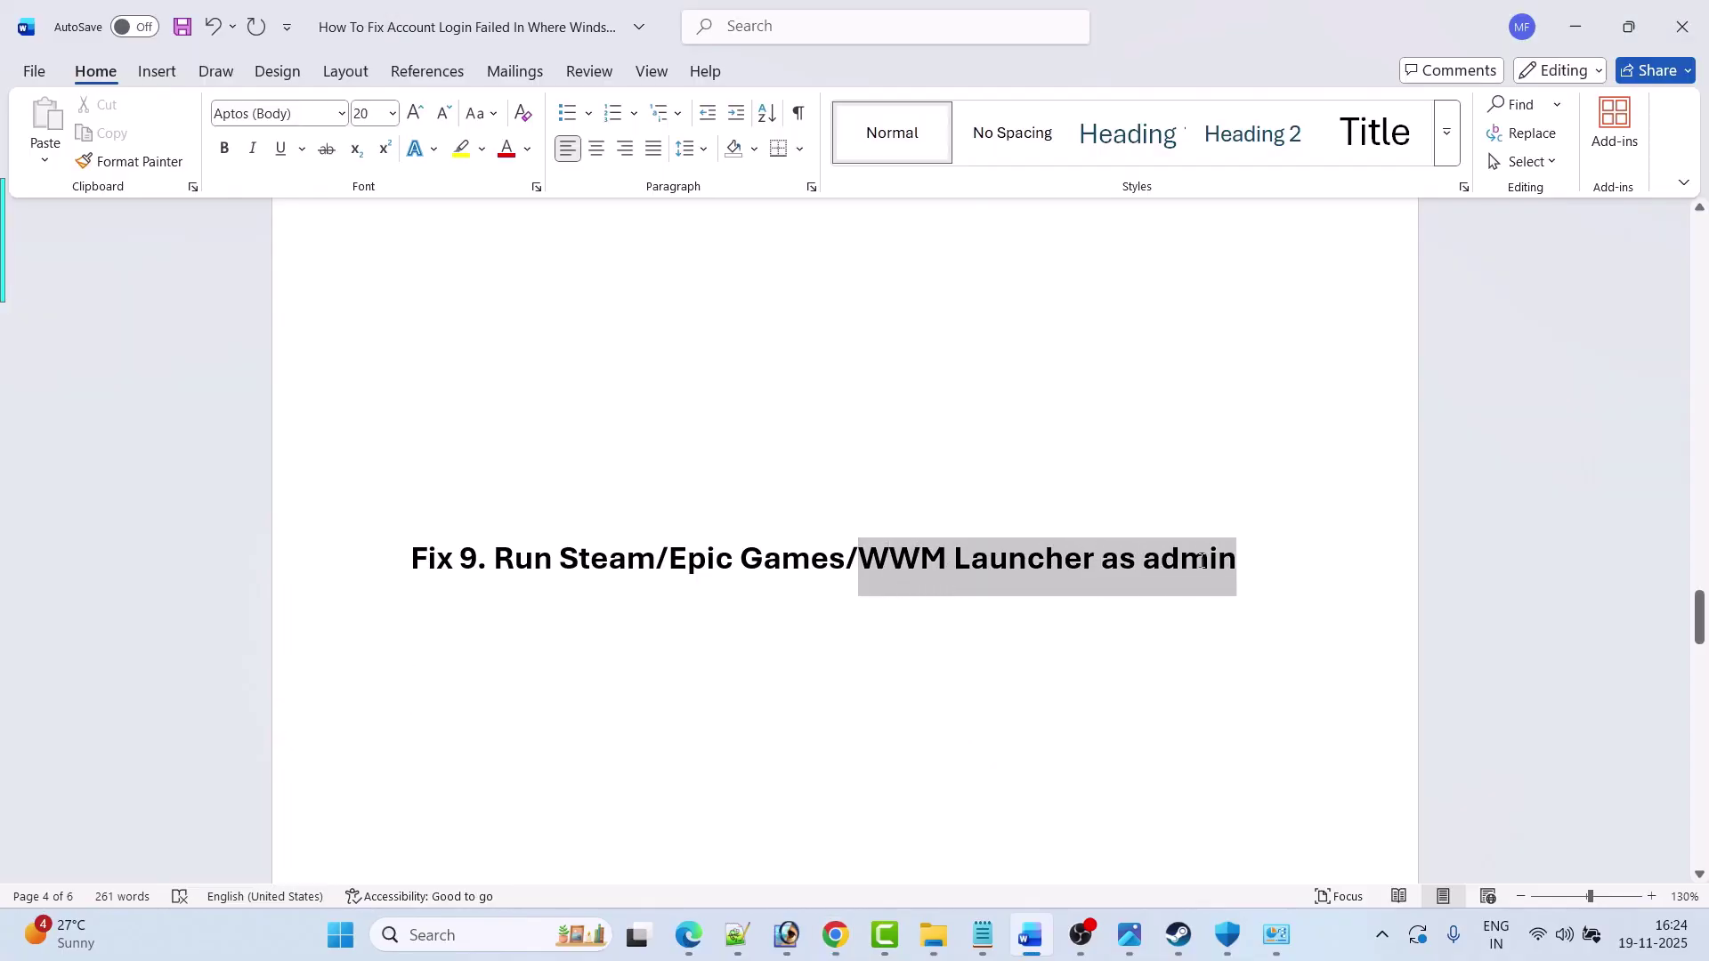
Step: Scroll to Fix 10 and launch cmd as administrator from Windows search
scroll(726, 640, "down", 10)
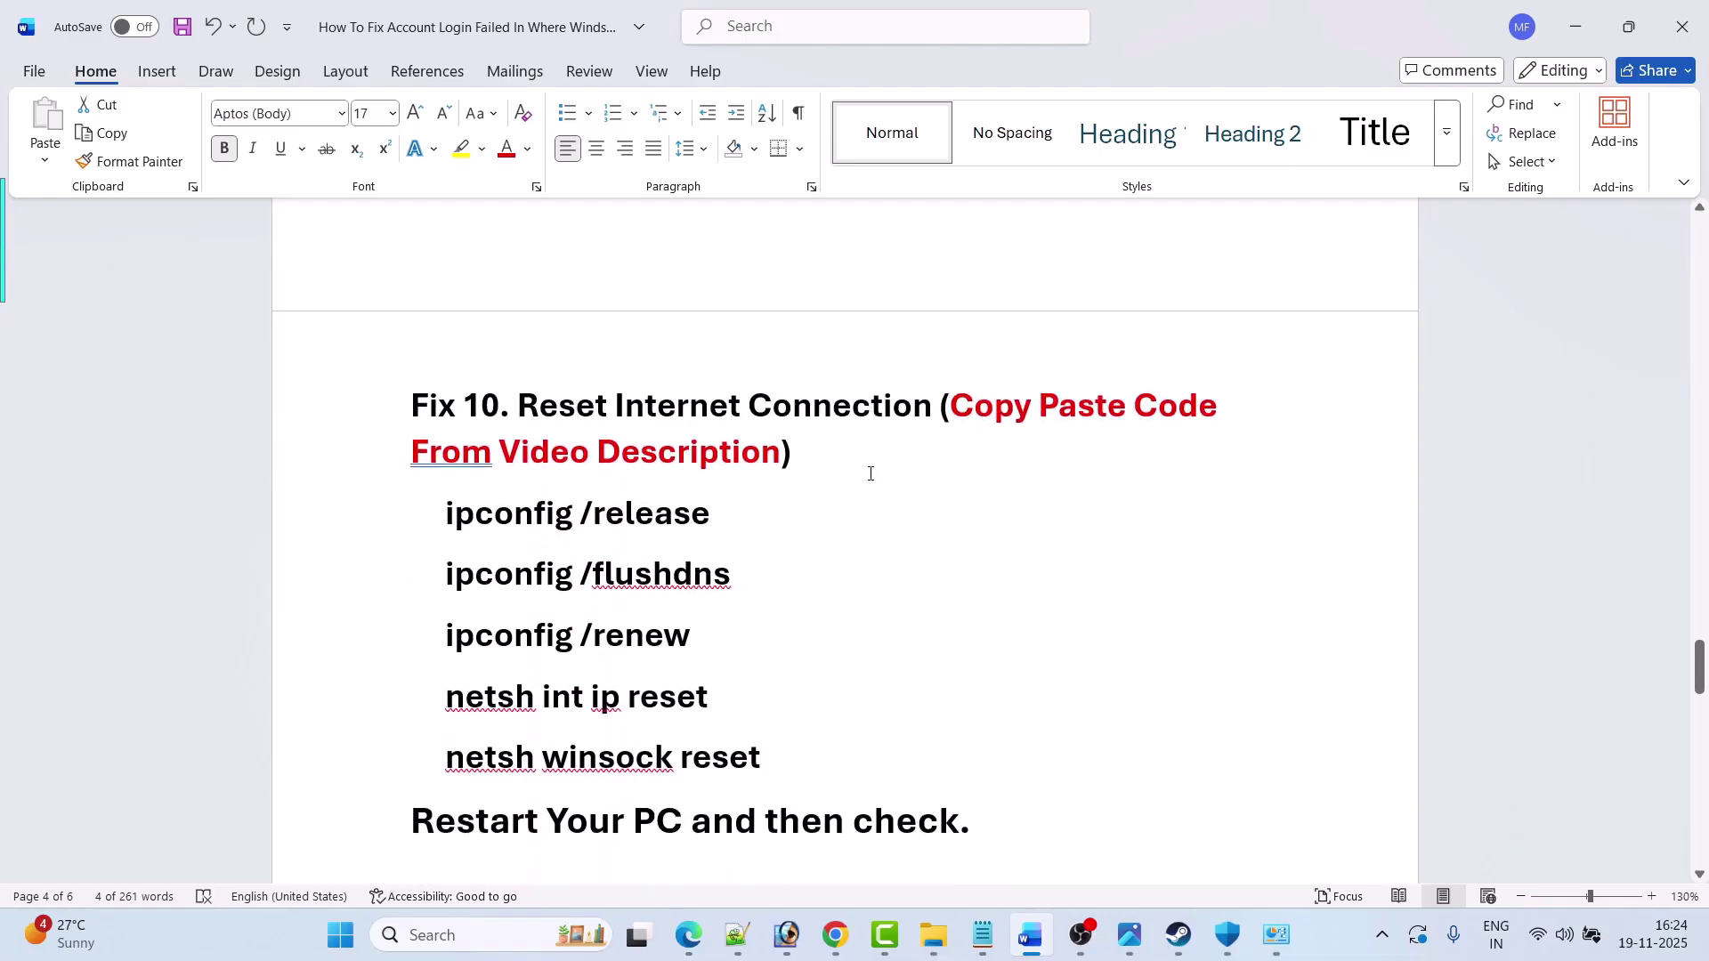
left_click(463, 936)
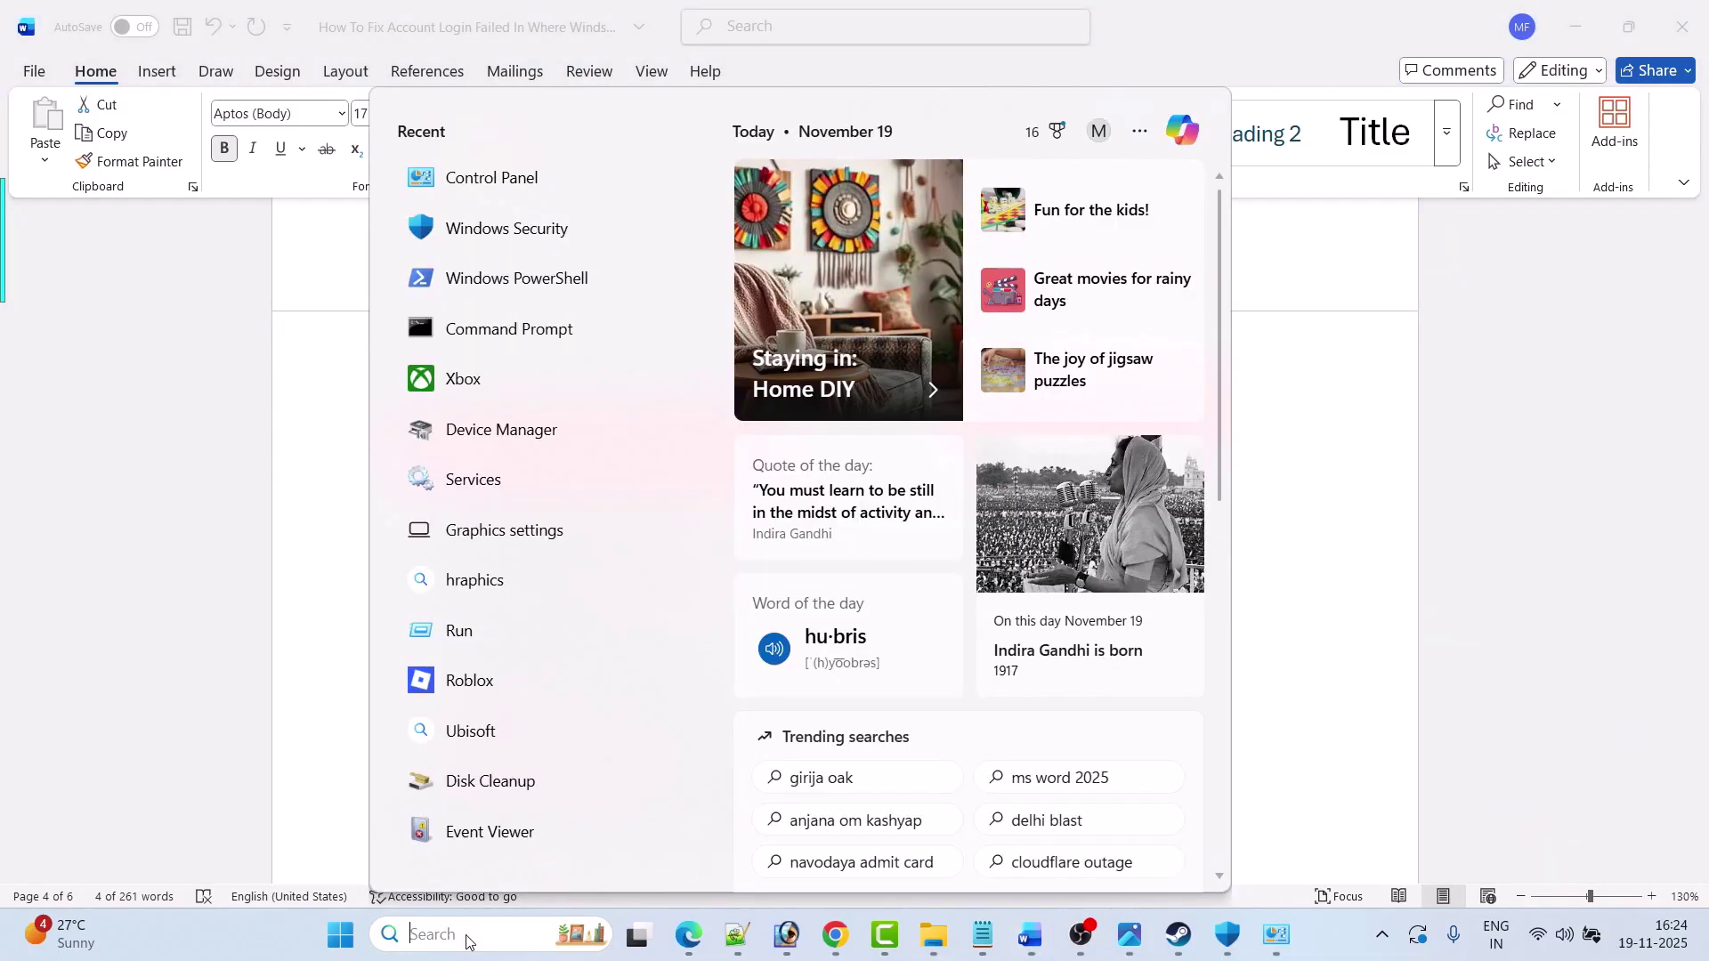
type("cmd")
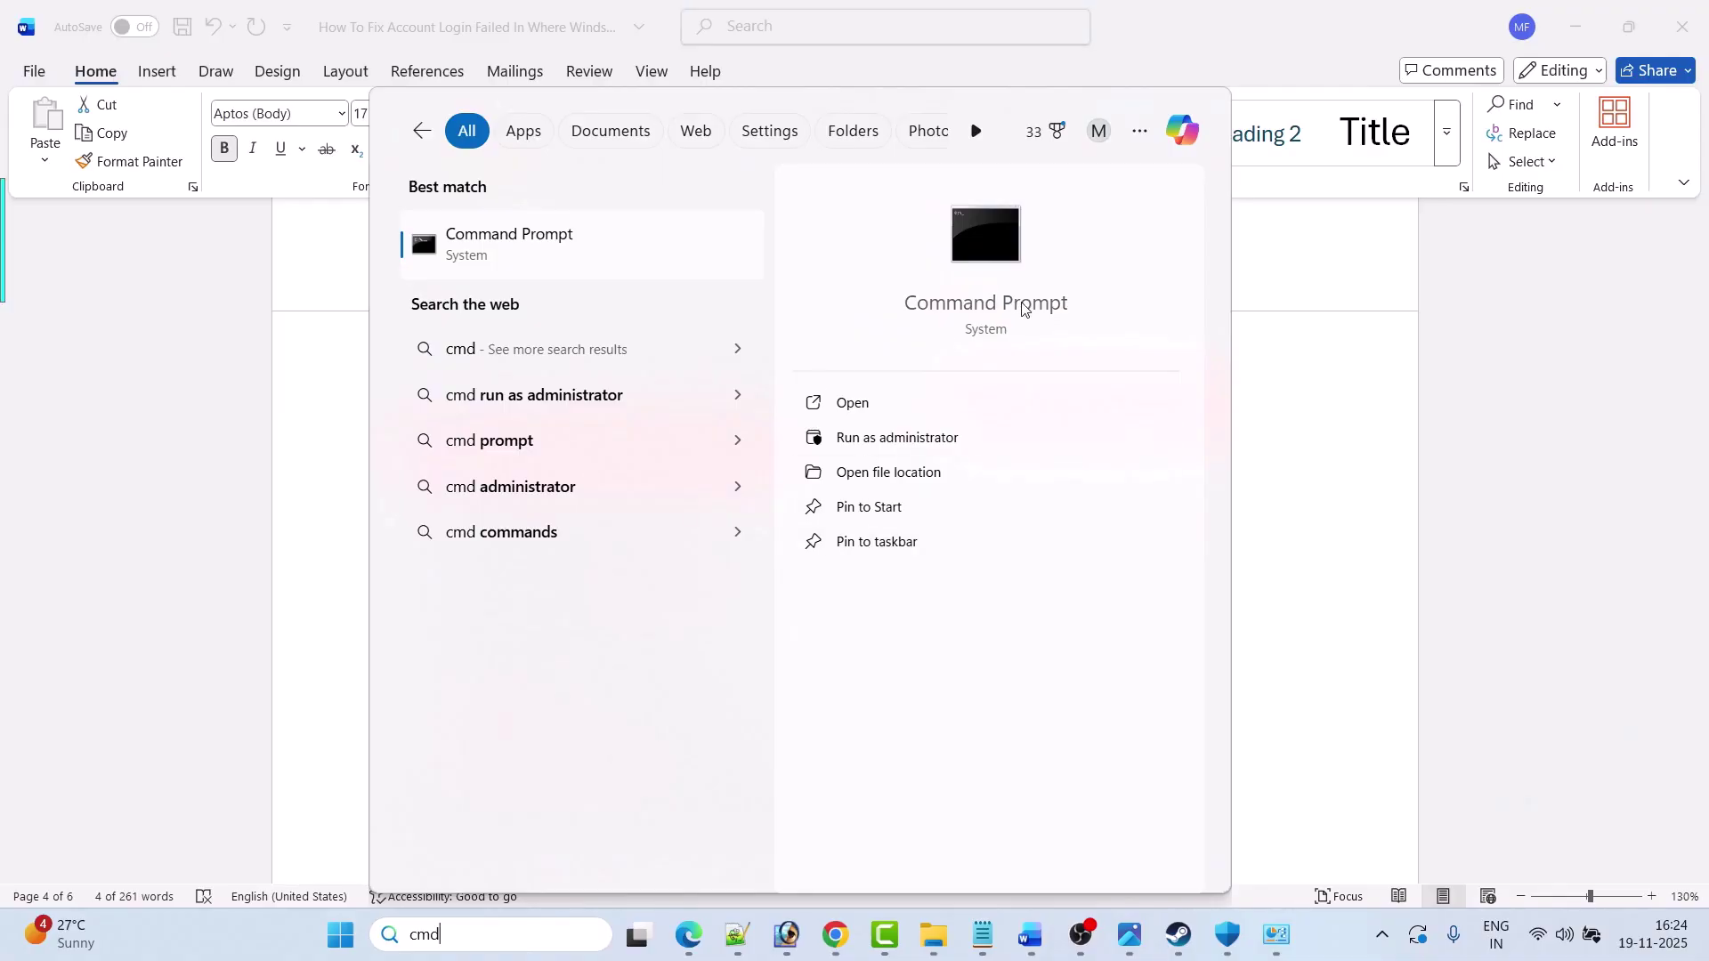
left_click(980, 448)
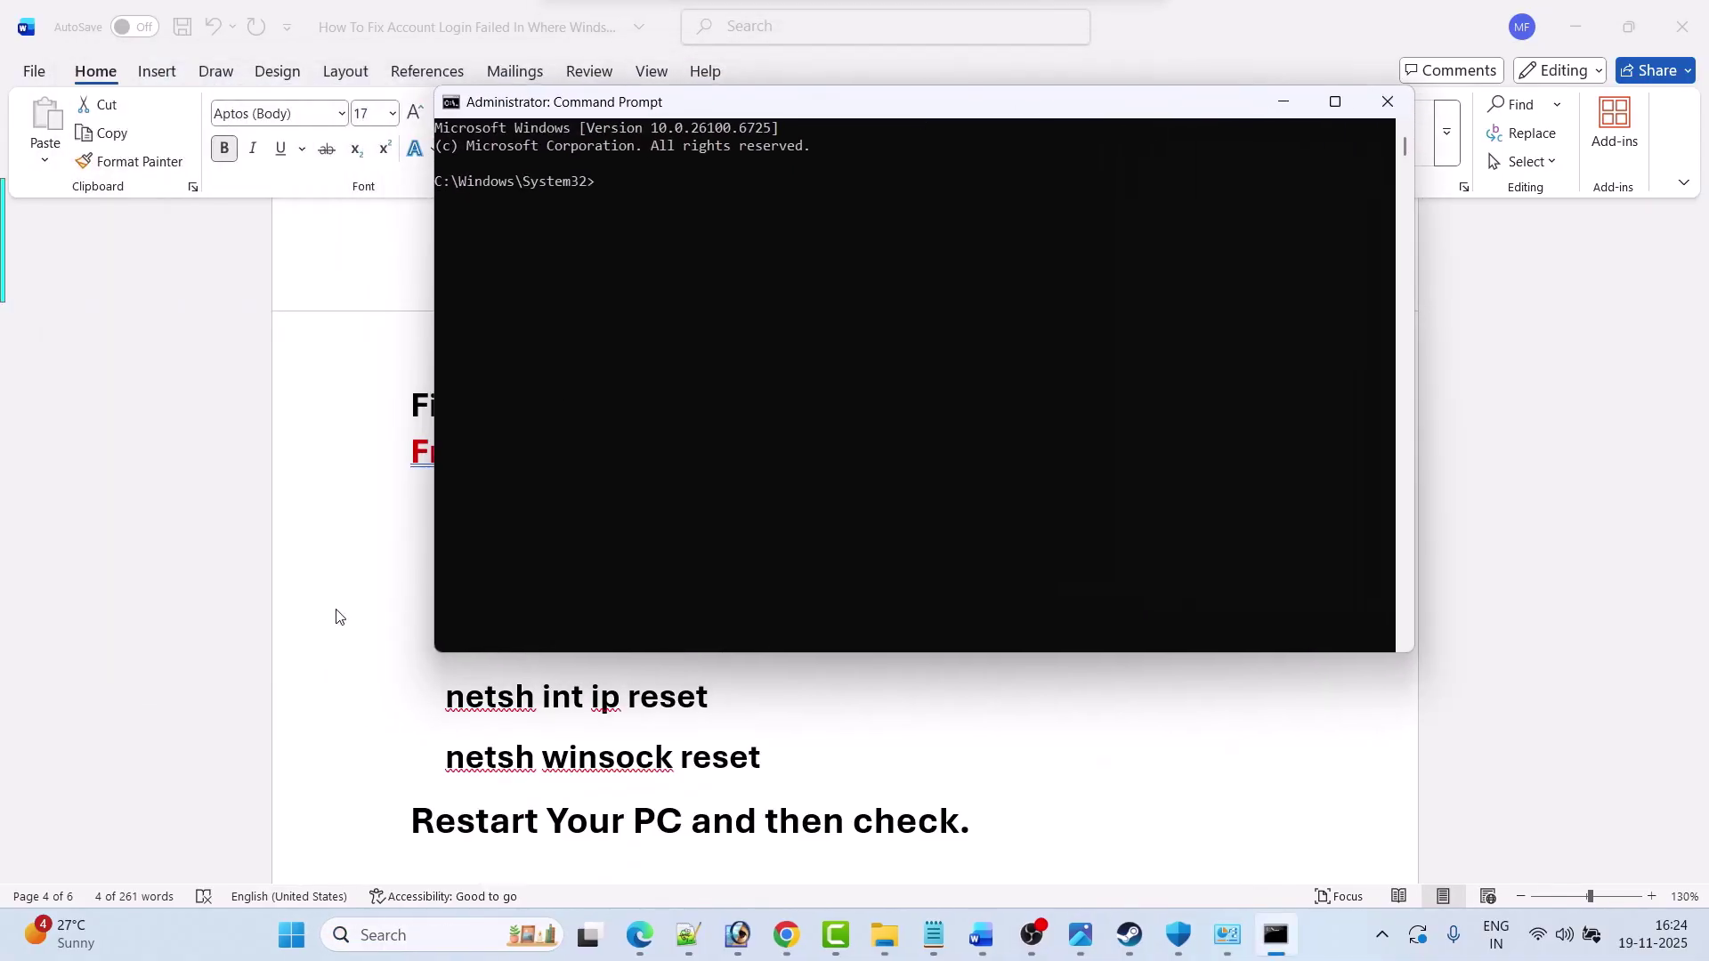
Step: Copy 'ipconfig /release' from the guide and run it in the admin console
left_click(339, 617)
scroll(532, 614, "down", 1)
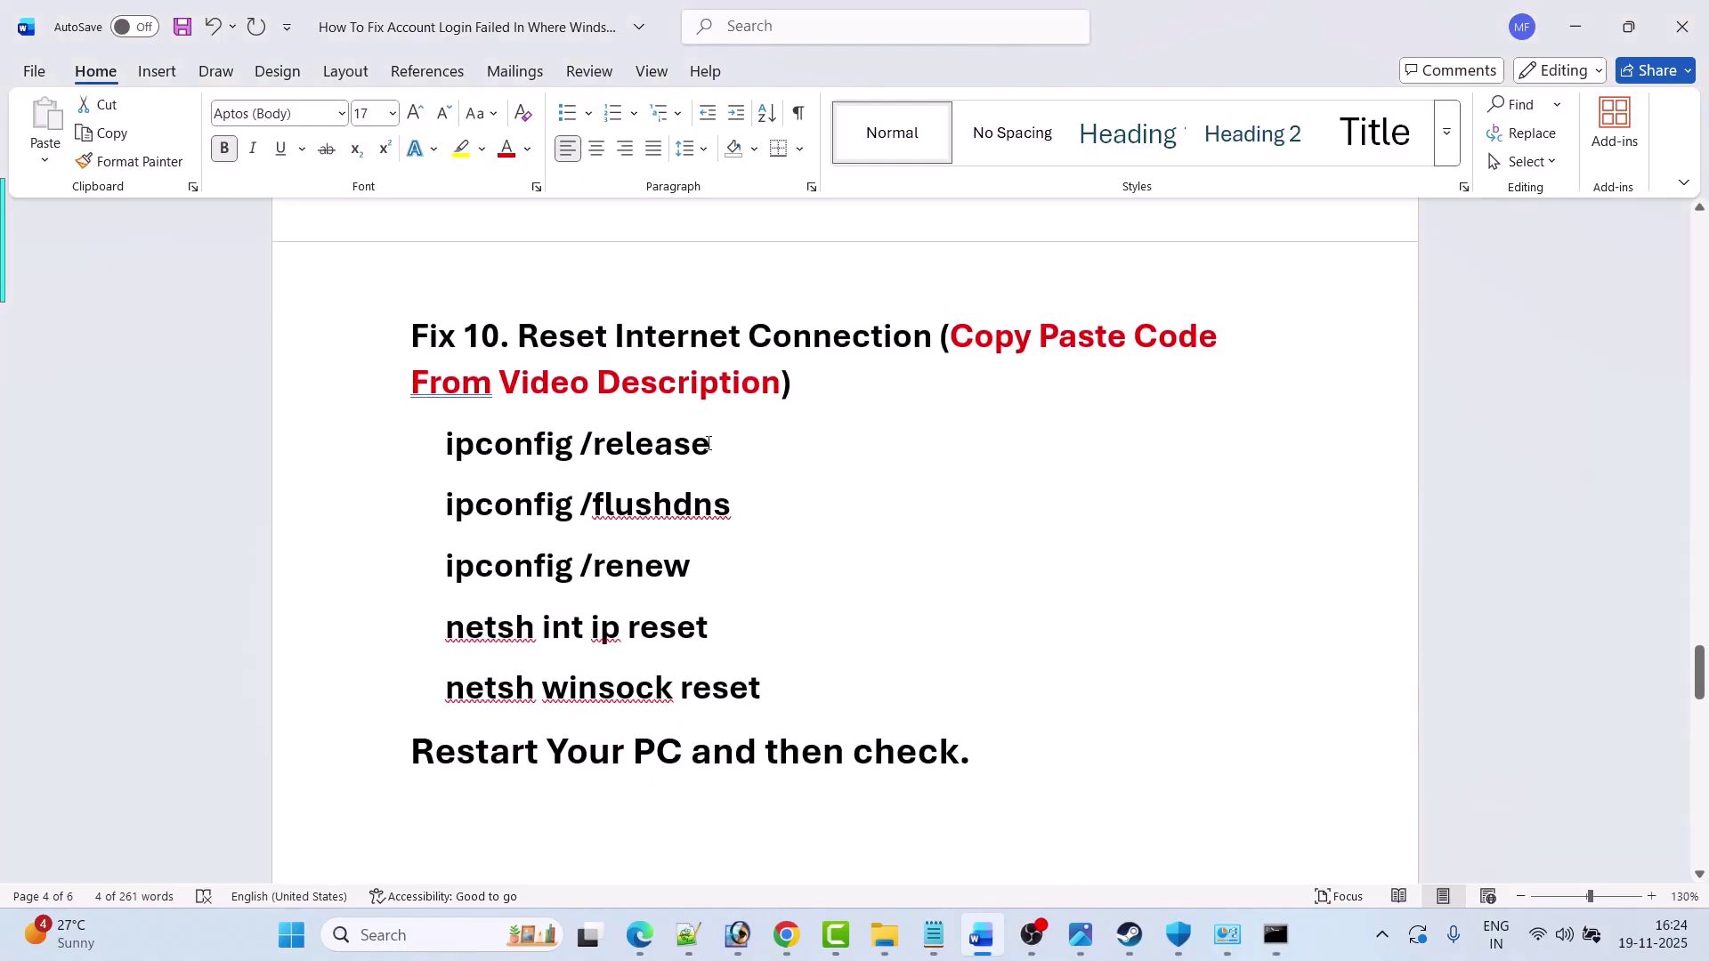
left_click_drag(708, 444, 445, 443)
key("ctrl+c")
key("alt+Tab")
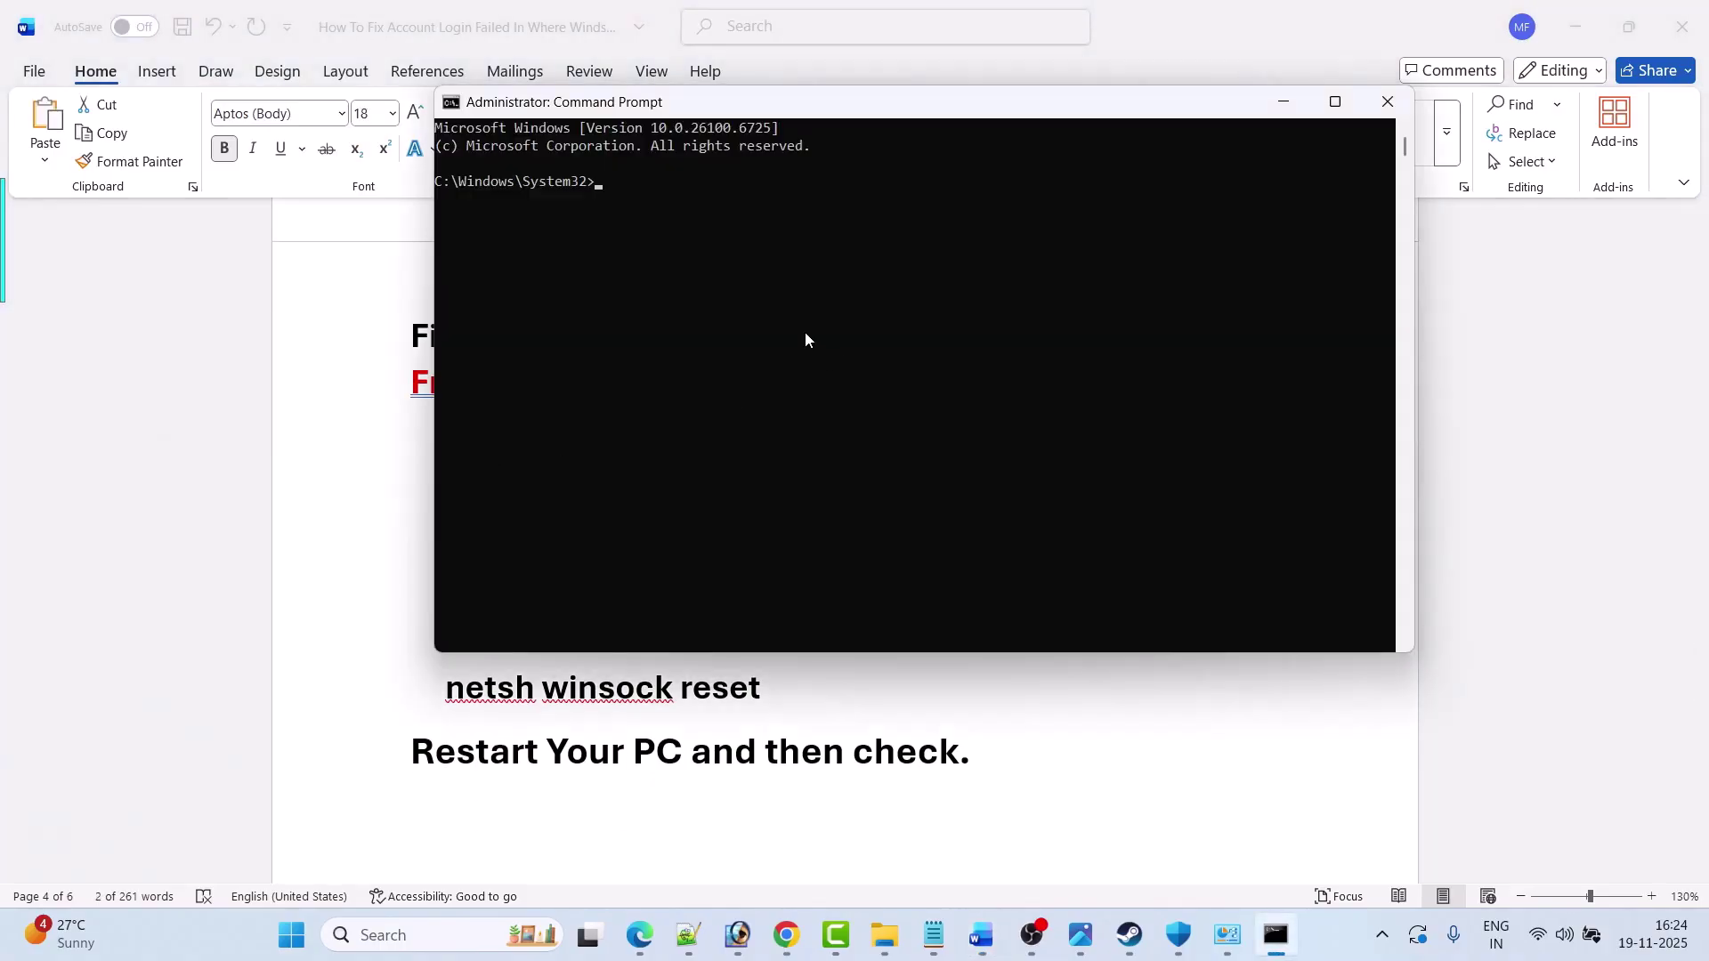
key("ctrl+v")
key("Return")
Step: Copy 'ipconfig /flushdns' from the guide and run it to clear the DNS cache
key("alt+Tab")
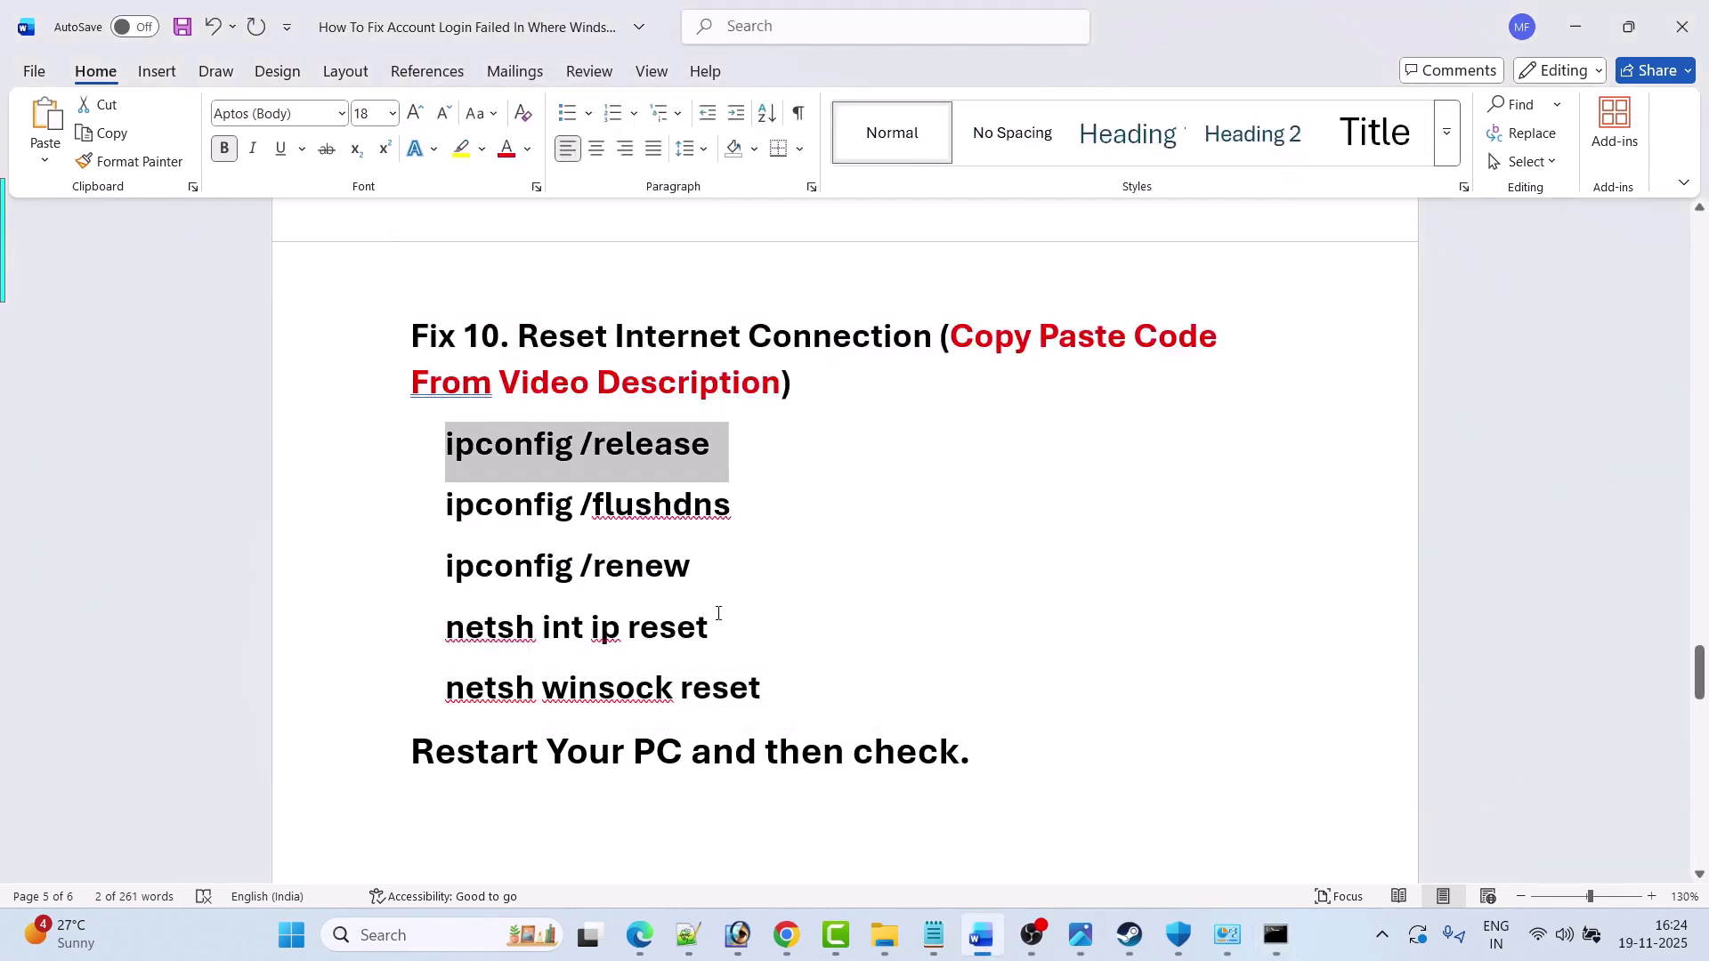
left_click_drag(728, 513, 482, 522)
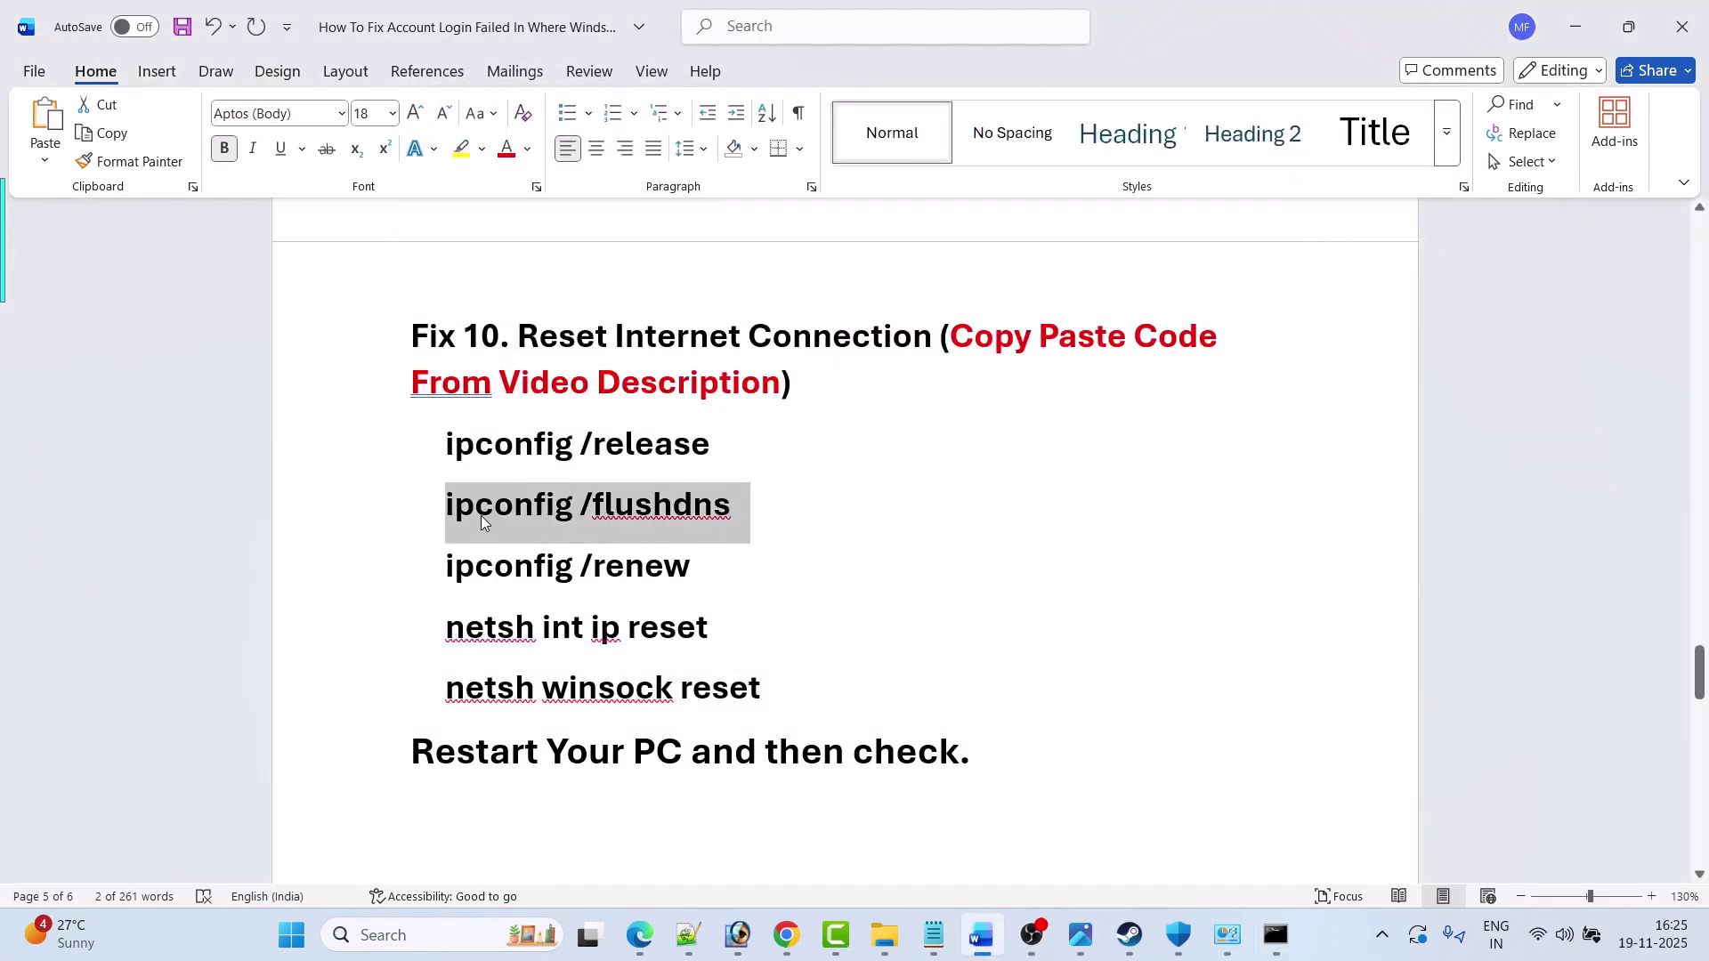
key("ctrl+c")
key("alt+Tab")
key("ctrl+v")
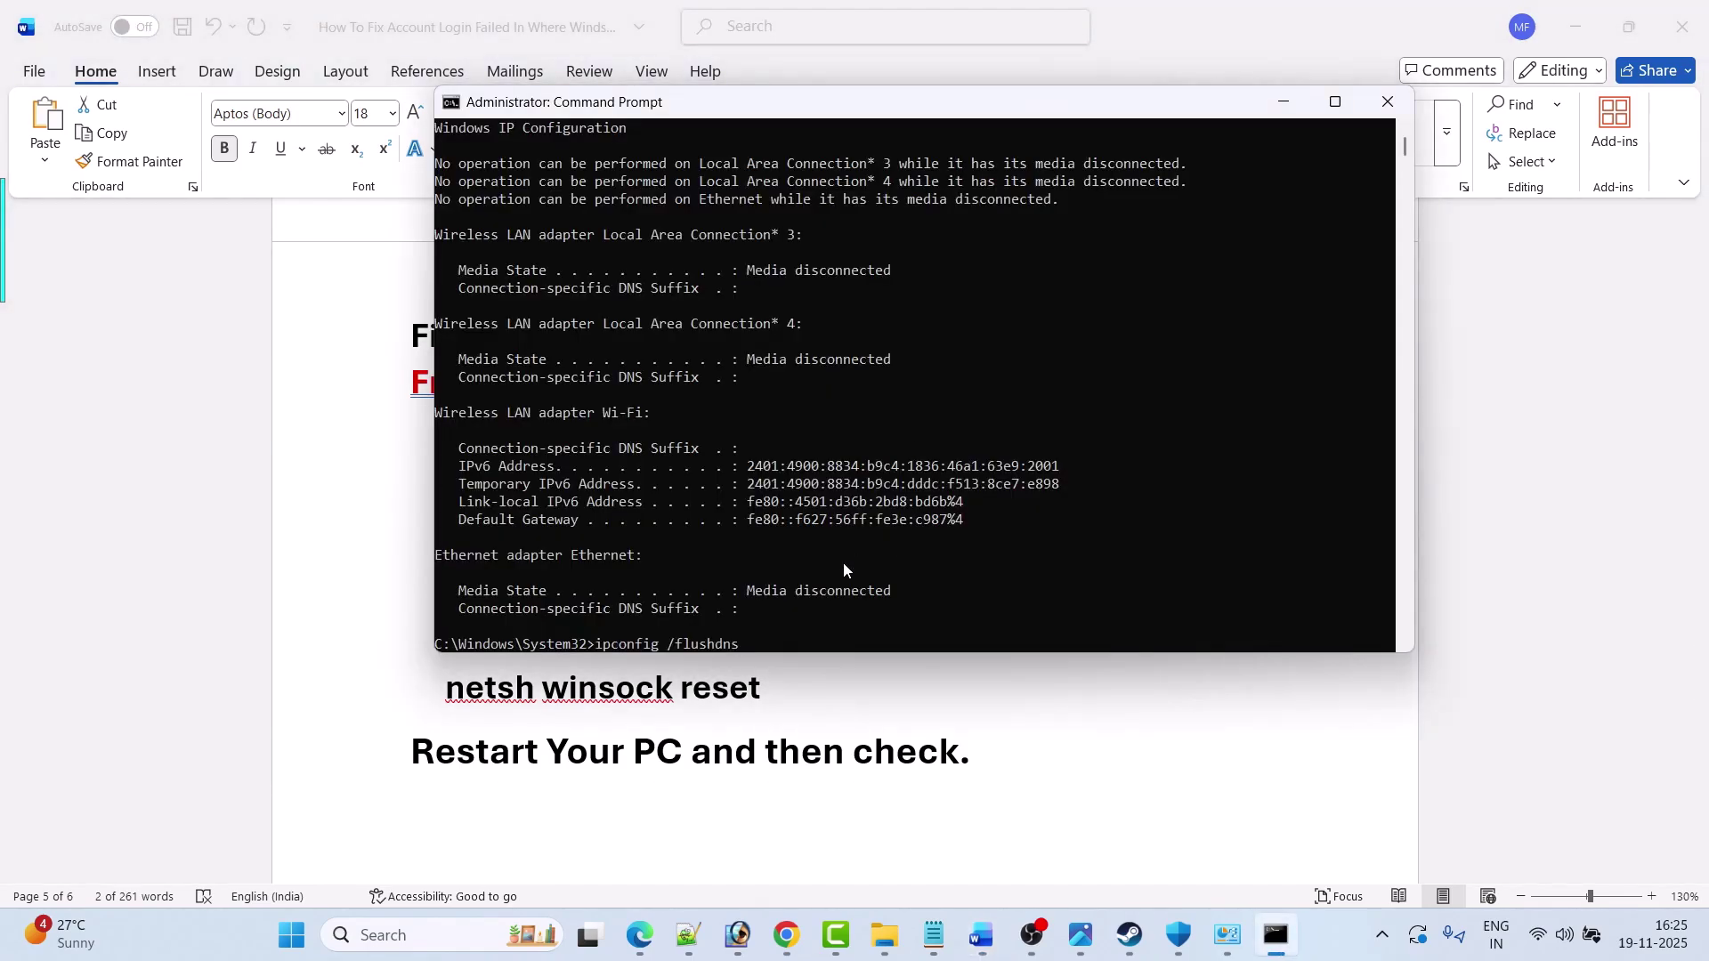
key("Return")
Step: Copy 'ipconfig /renew' from the guide and run it in the console
key("alt+Tab")
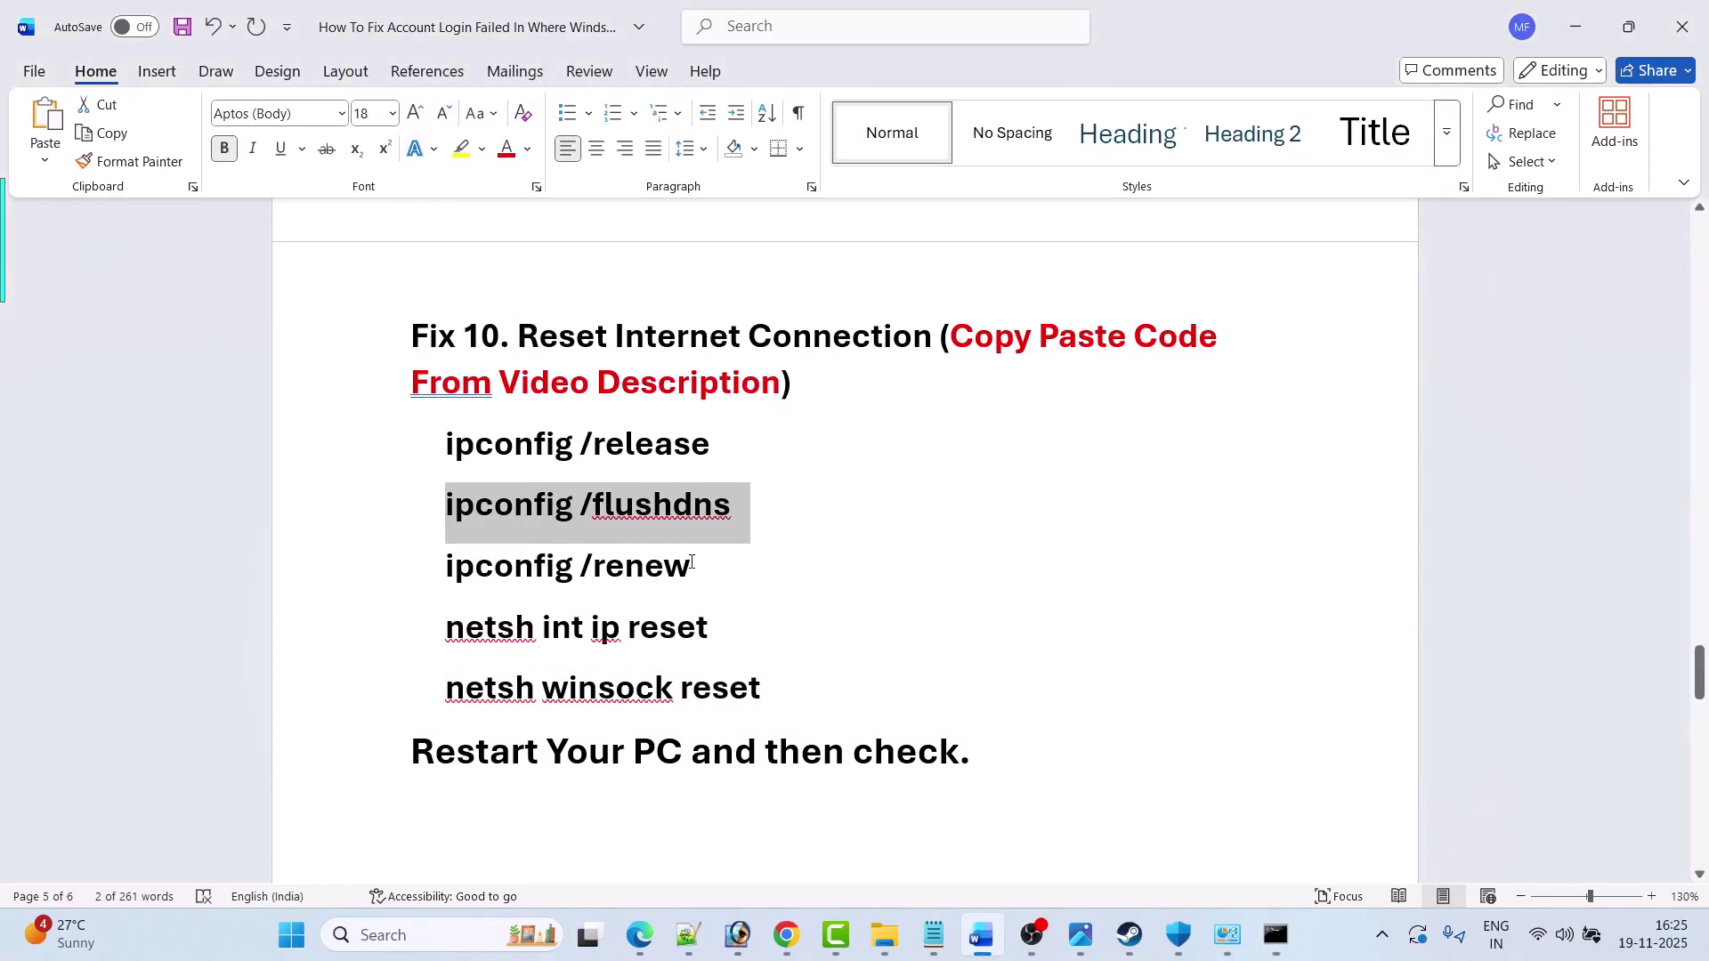
left_click_drag(691, 563, 516, 564)
key("ctrl+c")
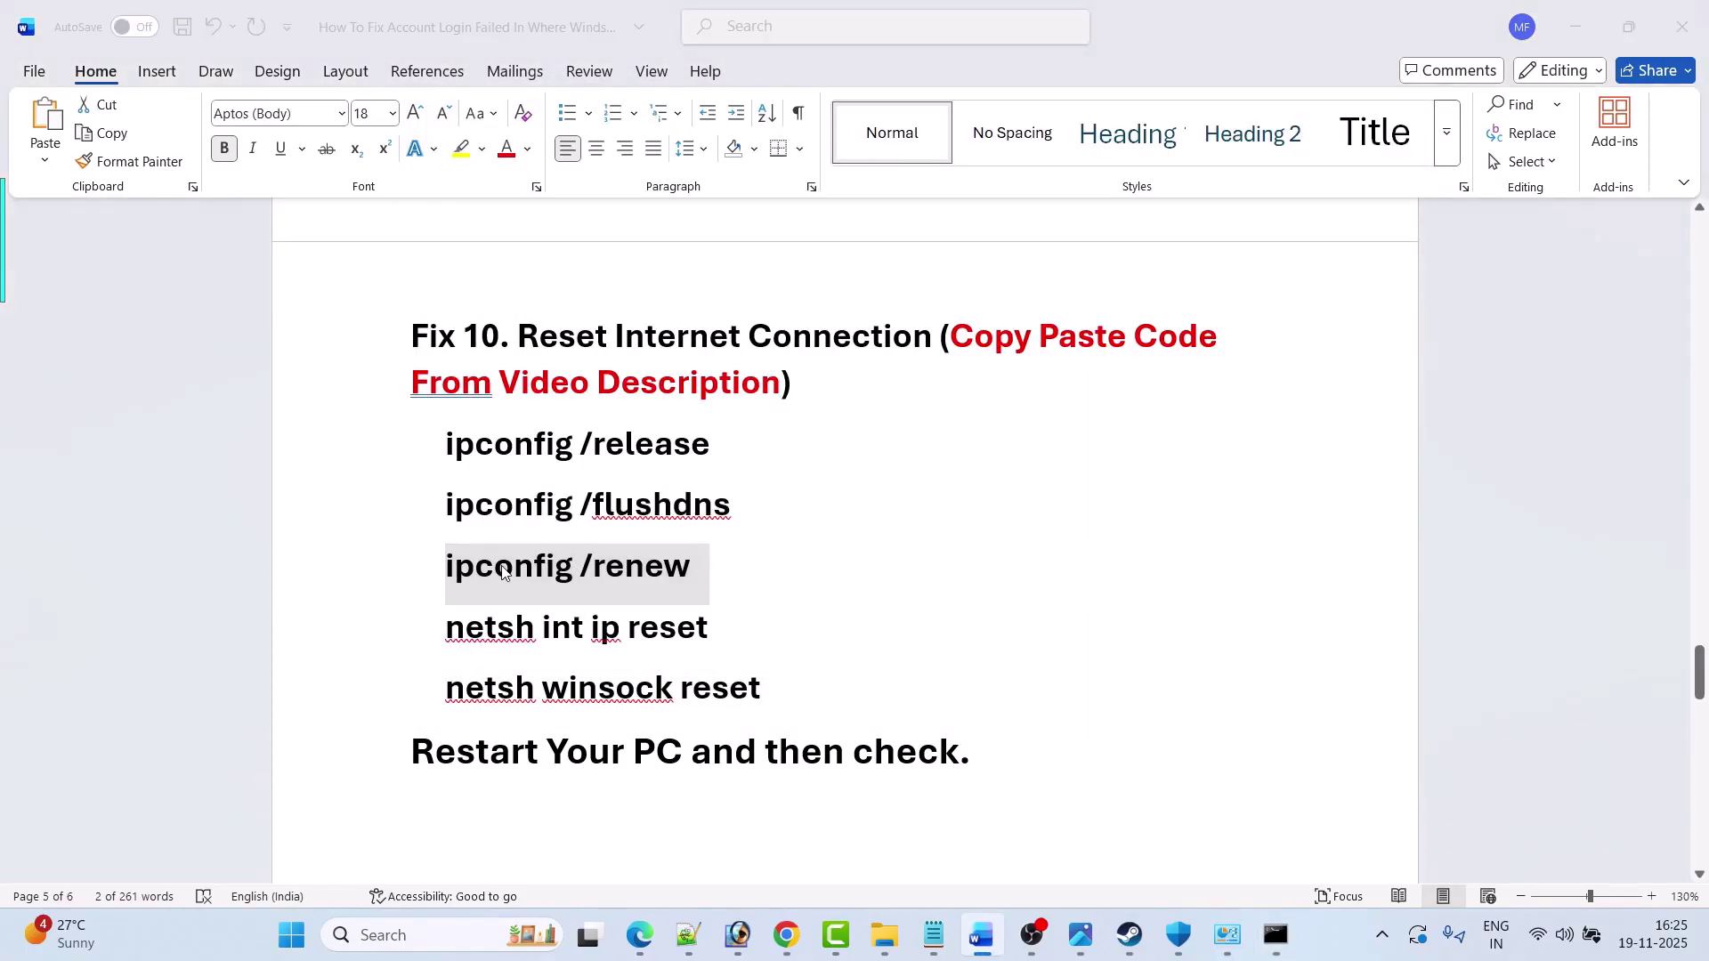
key("alt+Tab")
key("ctrl+v")
key("Return")
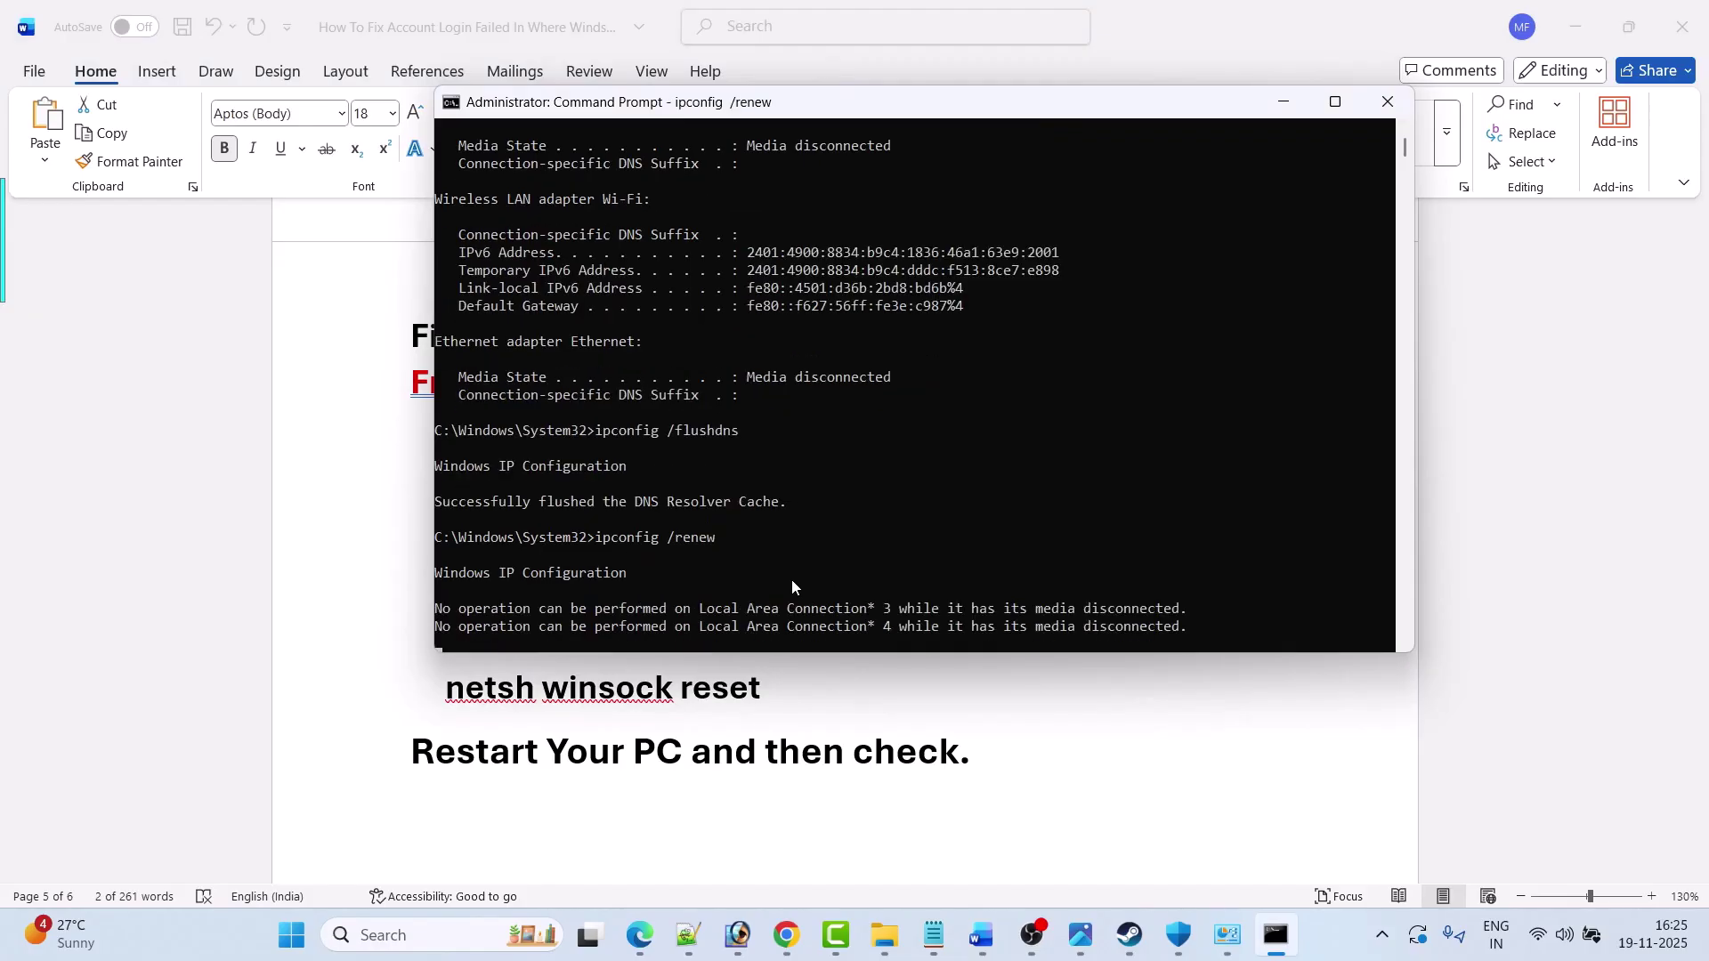
Step: Copy 'netsh int ip reset' from the guide and run it in the console
key("alt+Tab")
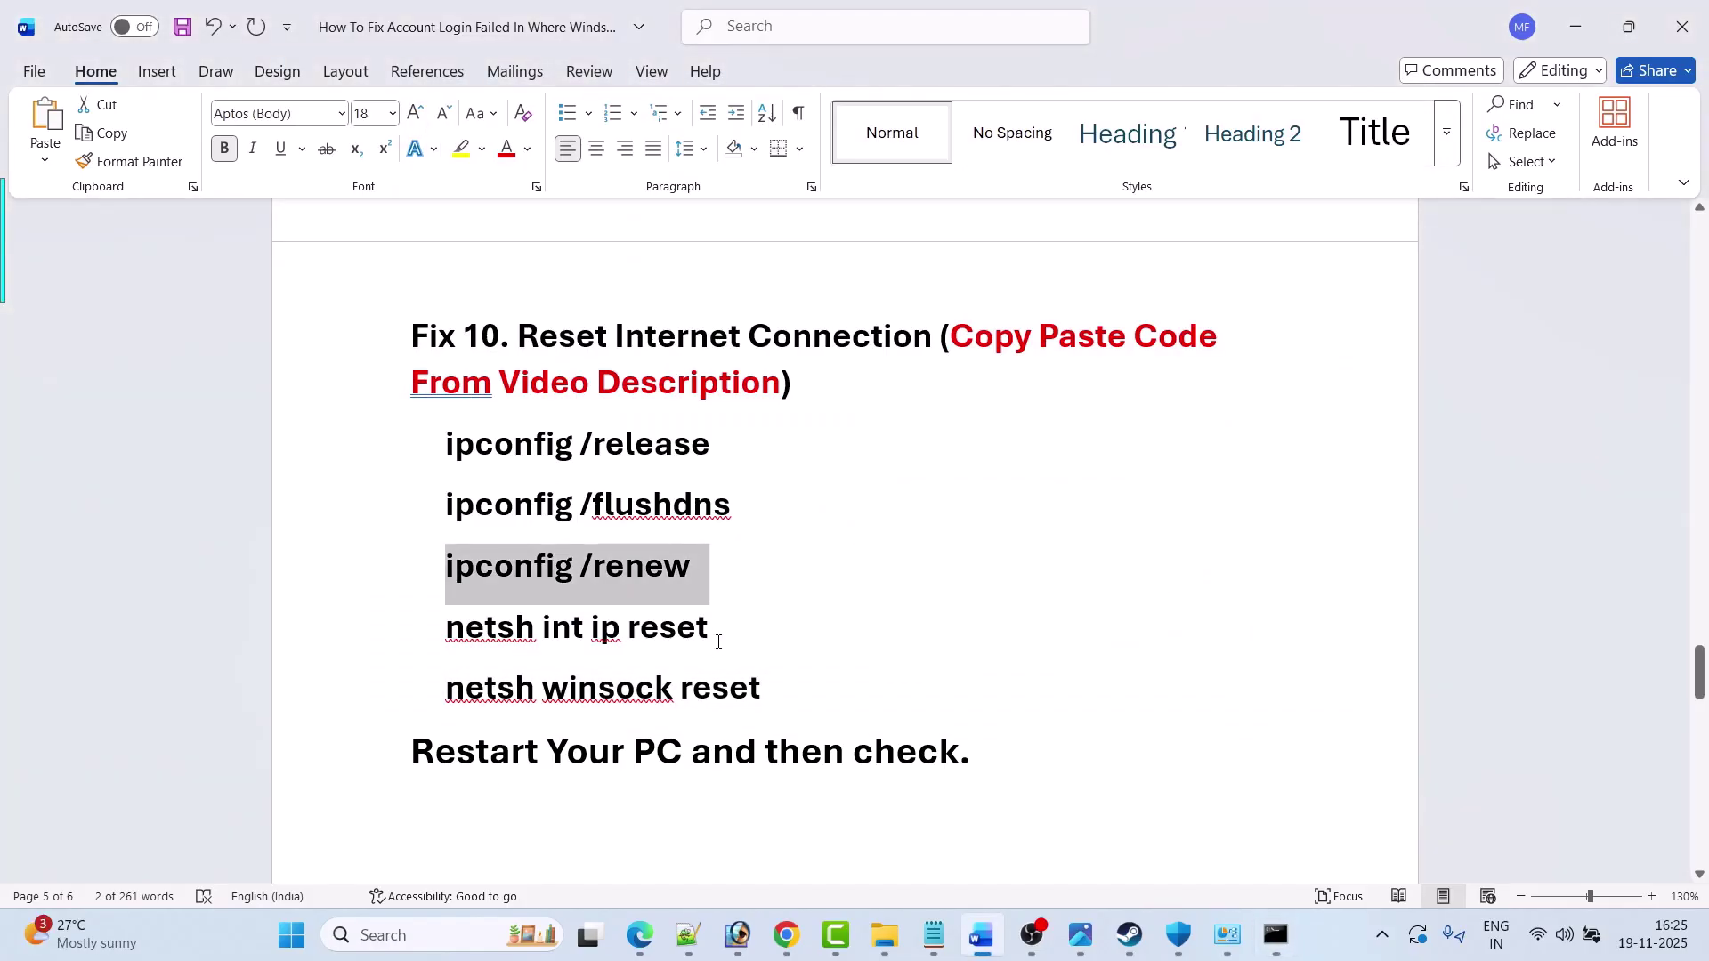
left_click_drag(723, 629, 605, 632)
key("ctrl+c")
key("alt+Tab")
key("ctrl+v")
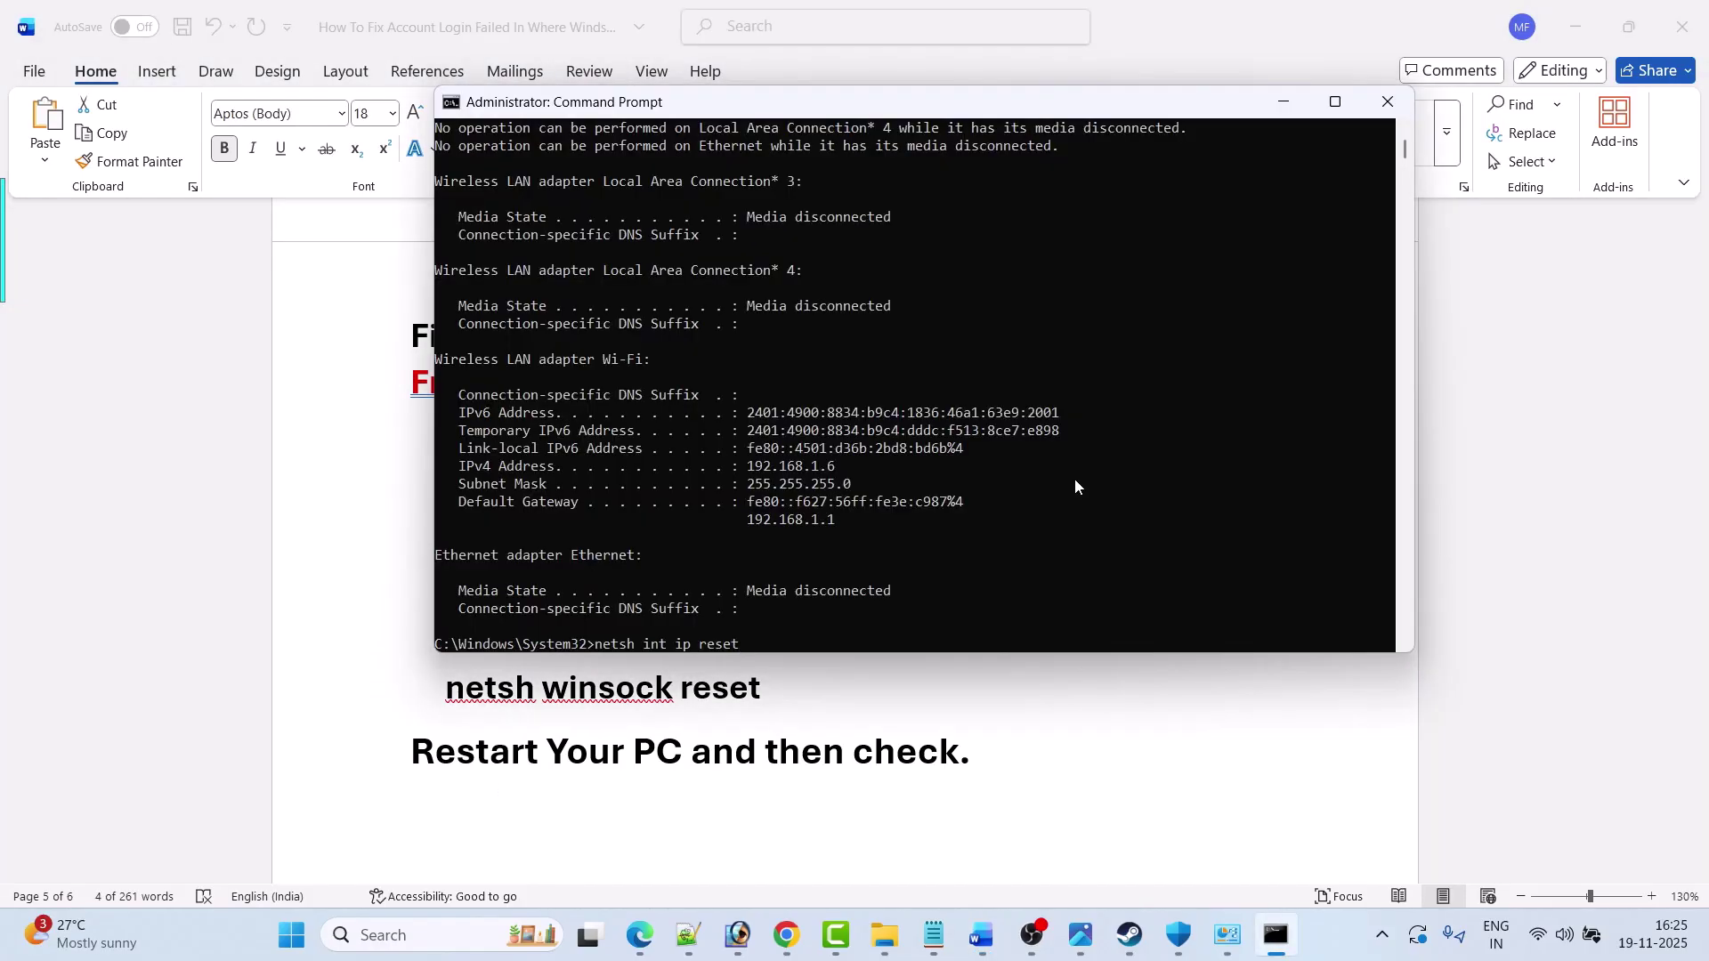
key("Return")
Step: Run 'netsh winsock reset' from the guide, then close the Command Prompt
key("alt+Tab")
left_click_drag(799, 704, 472, 703)
key("ctrl+c")
key("alt+Tab")
key("ctrl+v")
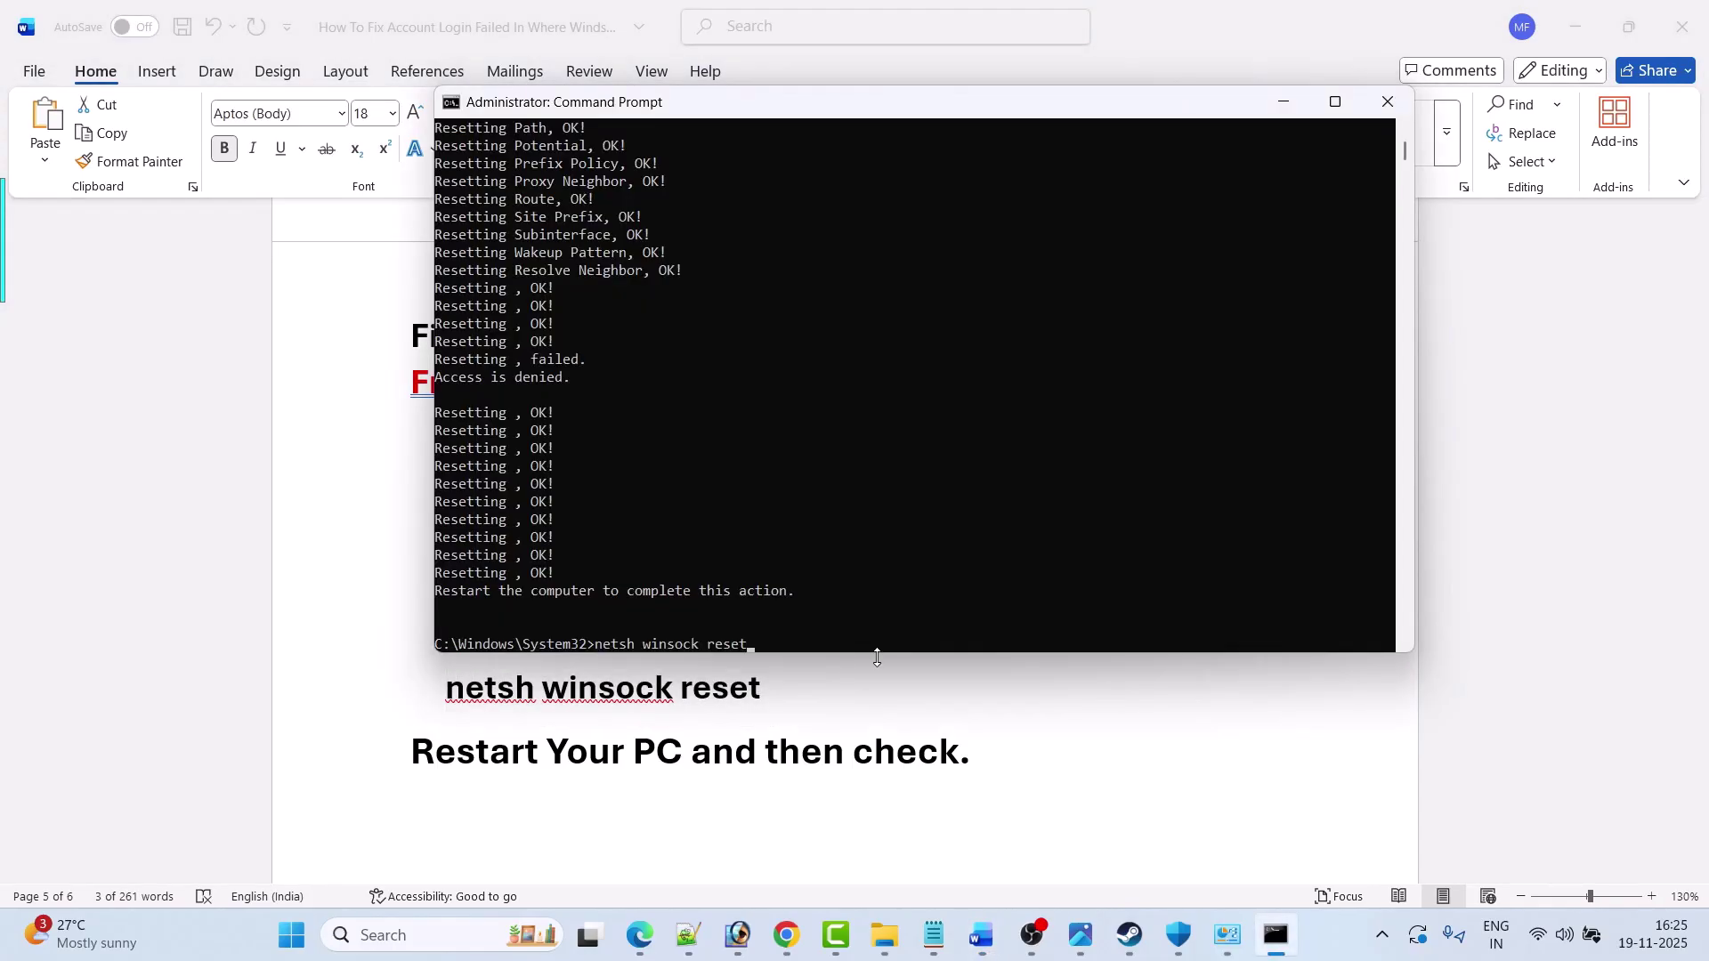
key("Return")
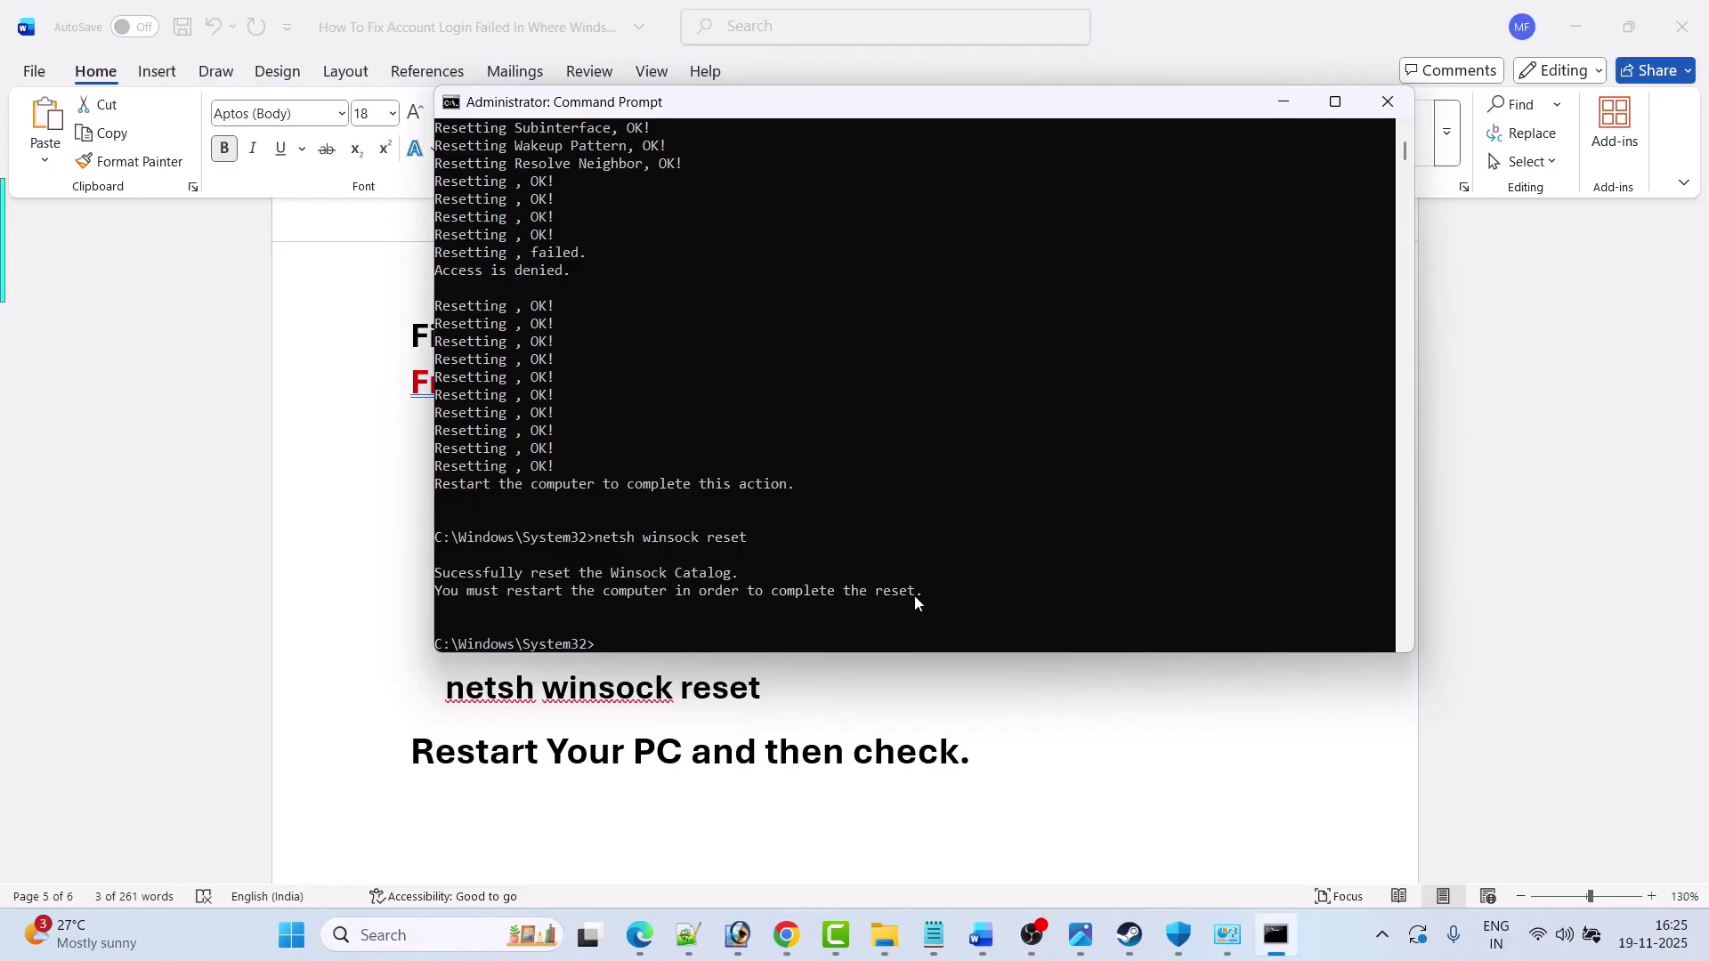
left_click(1388, 101)
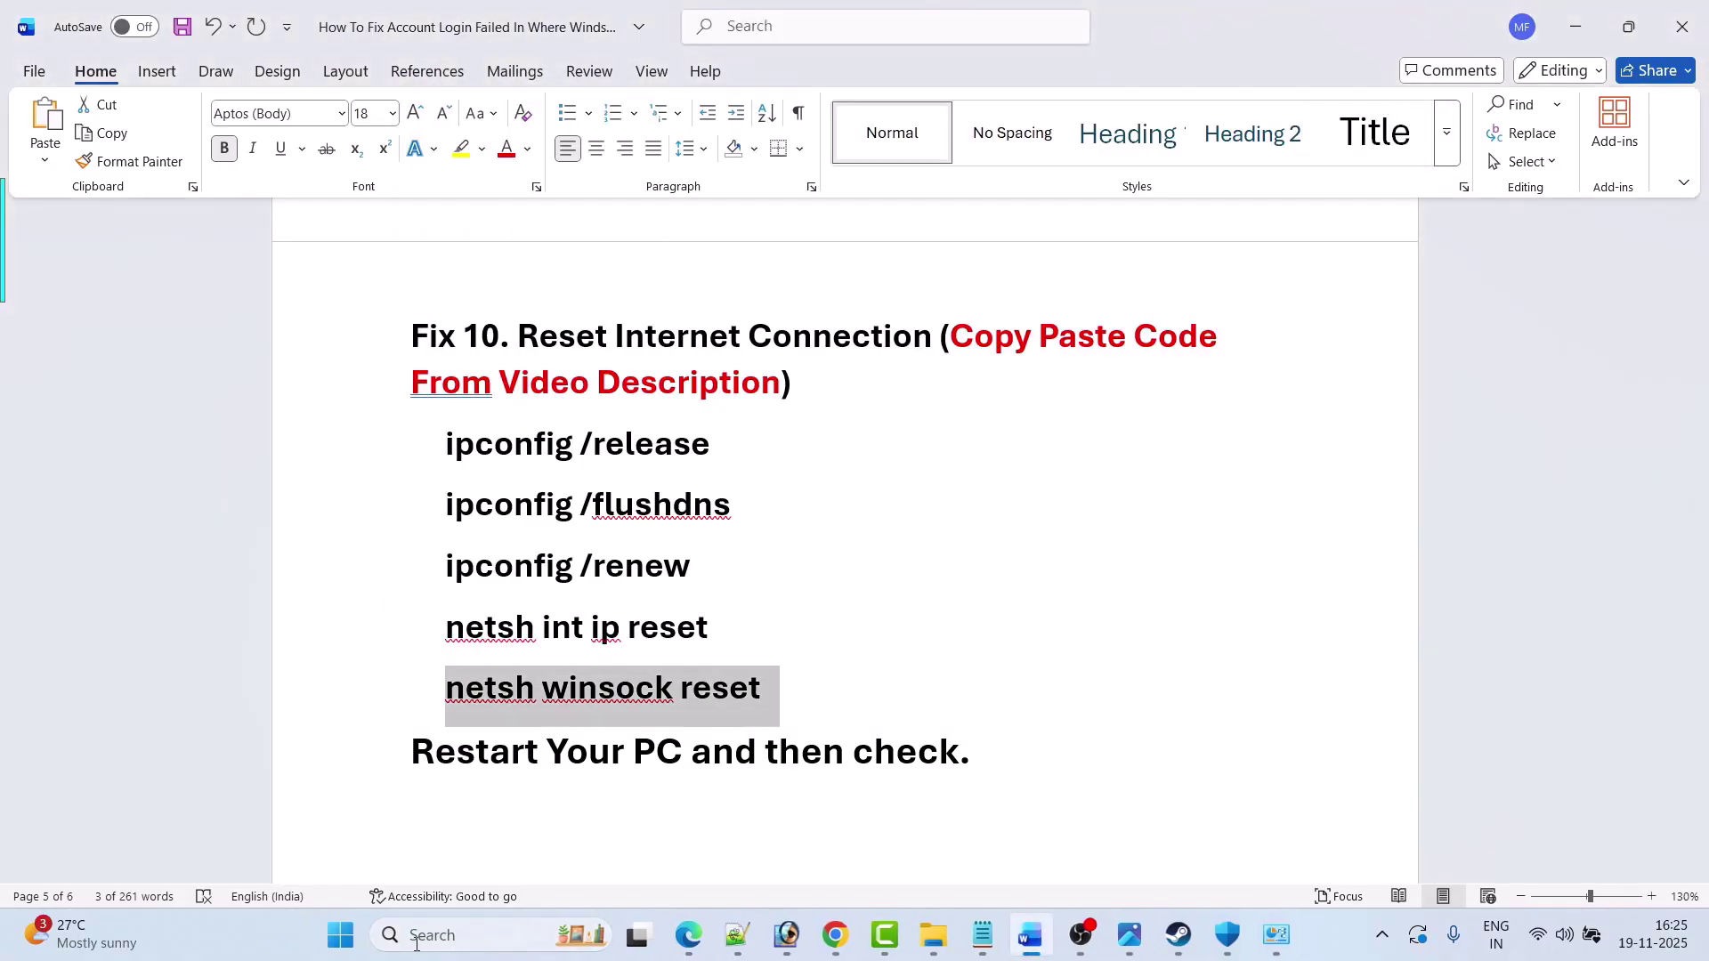
left_click(347, 944)
left_click(1131, 858)
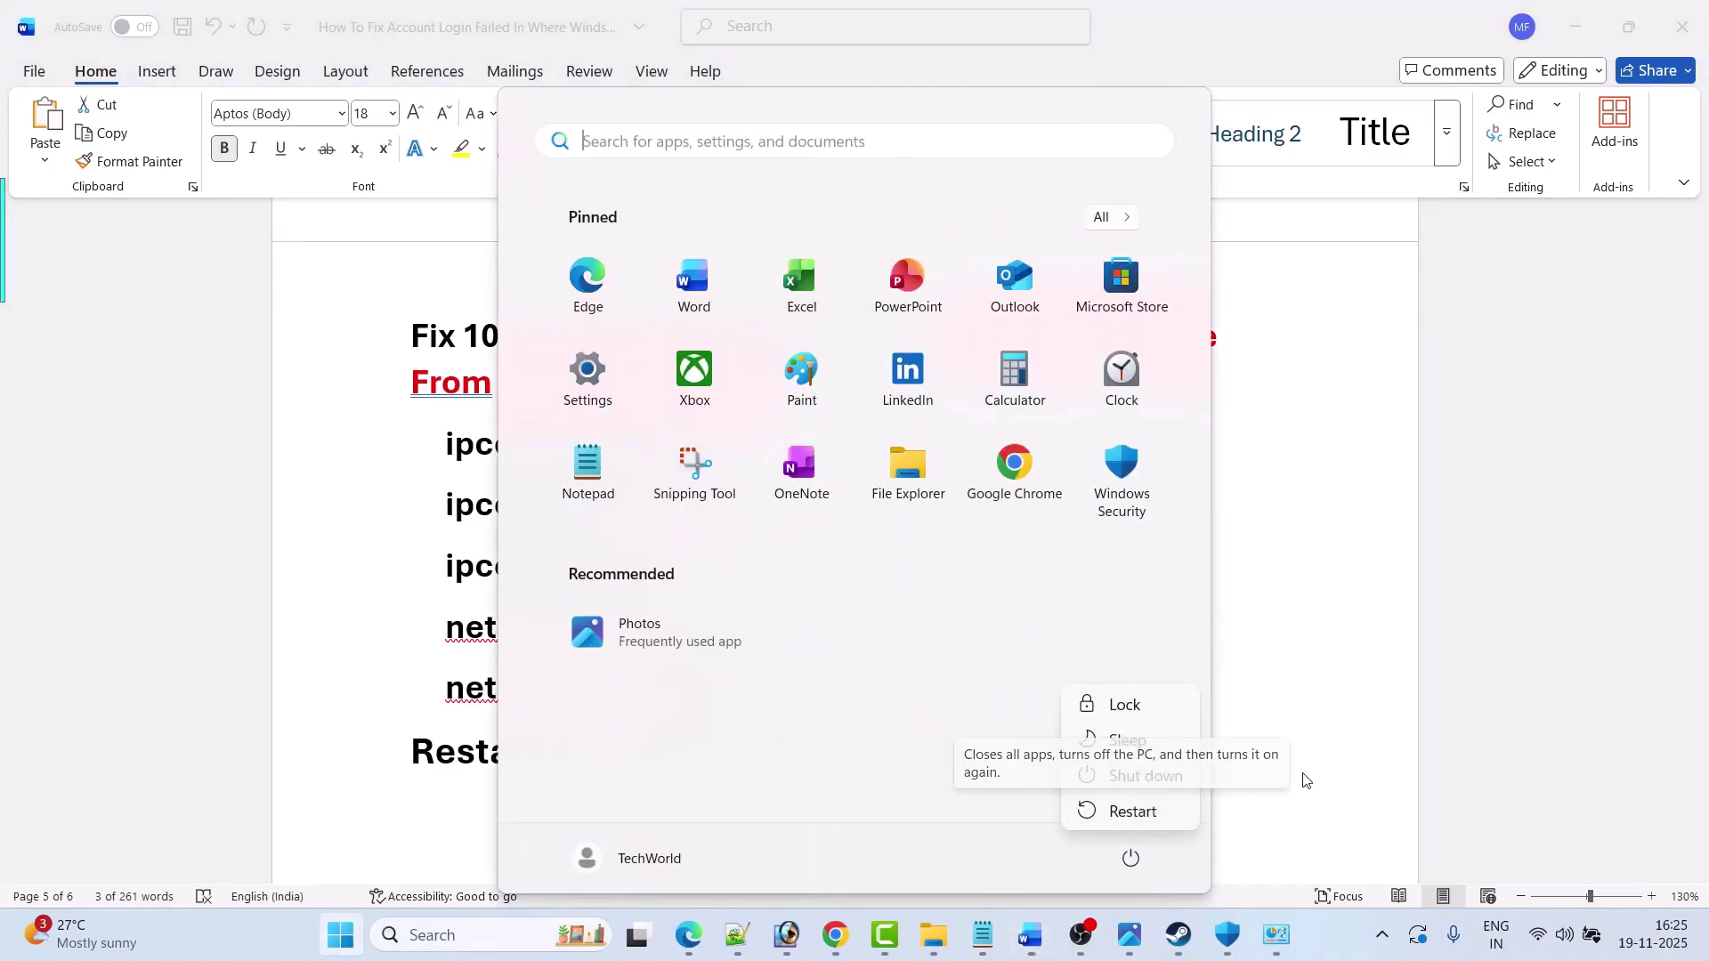
key("Escape")
key("Escape")
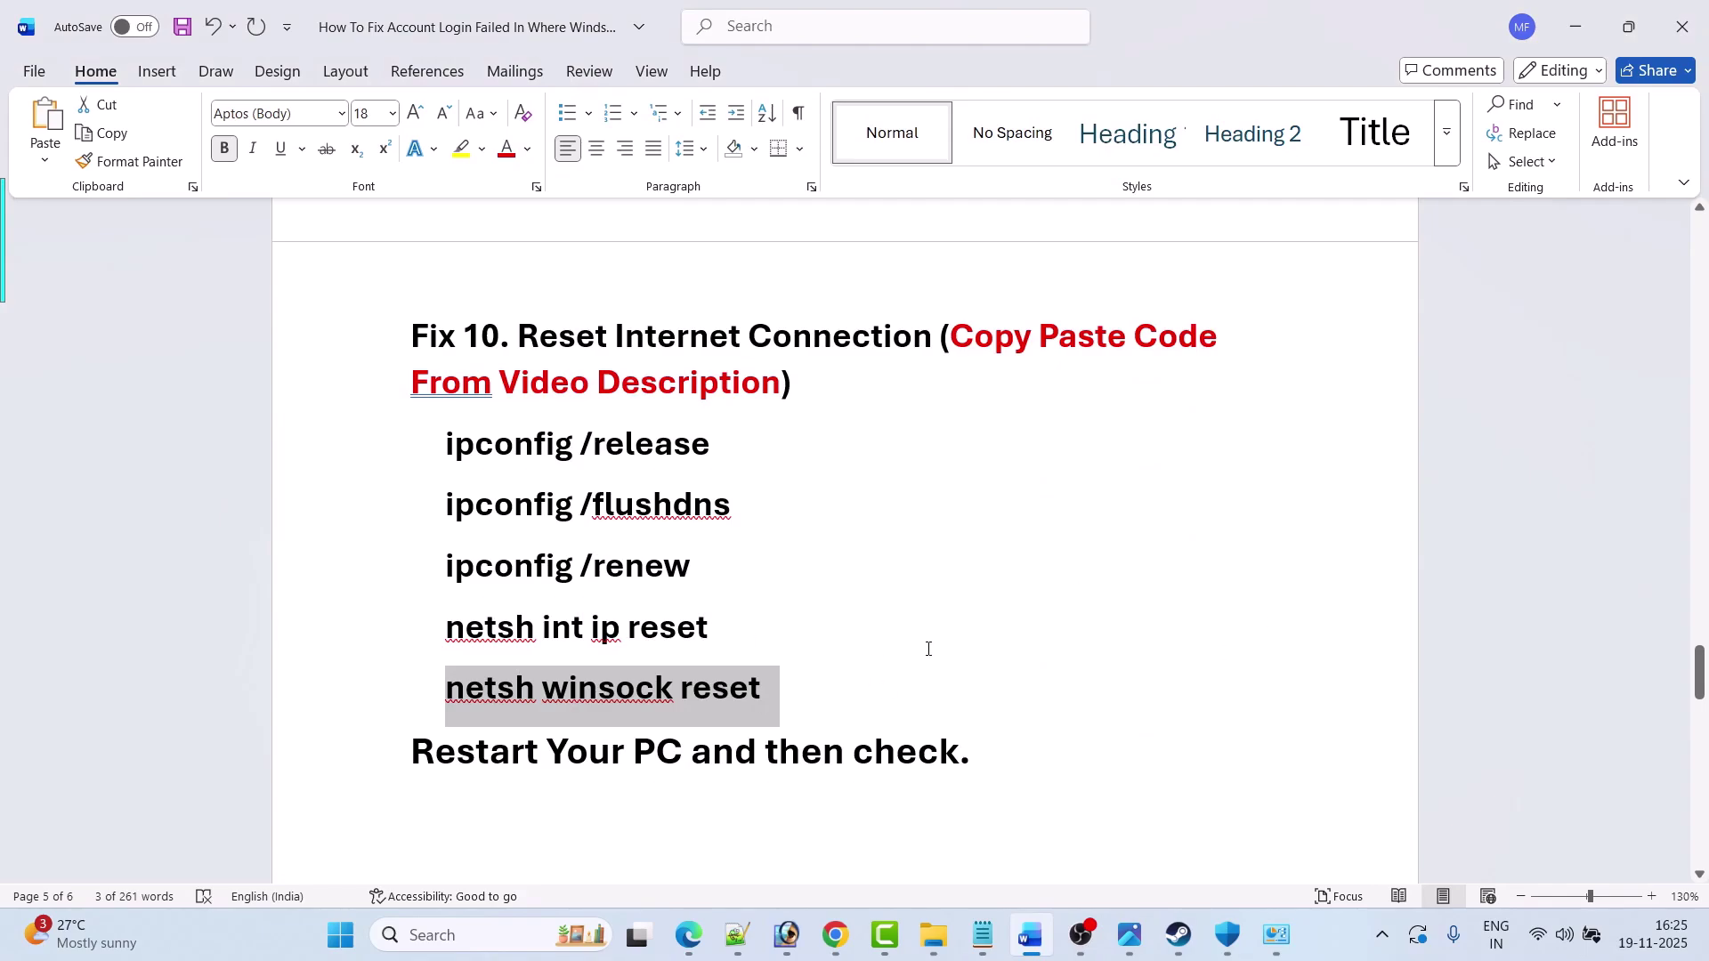
scroll(929, 648, "down", 5)
Step: Show Where Winds Meet's Installed Files properties in Steam, then close them and return to Word
left_click_drag(832, 672, 447, 688)
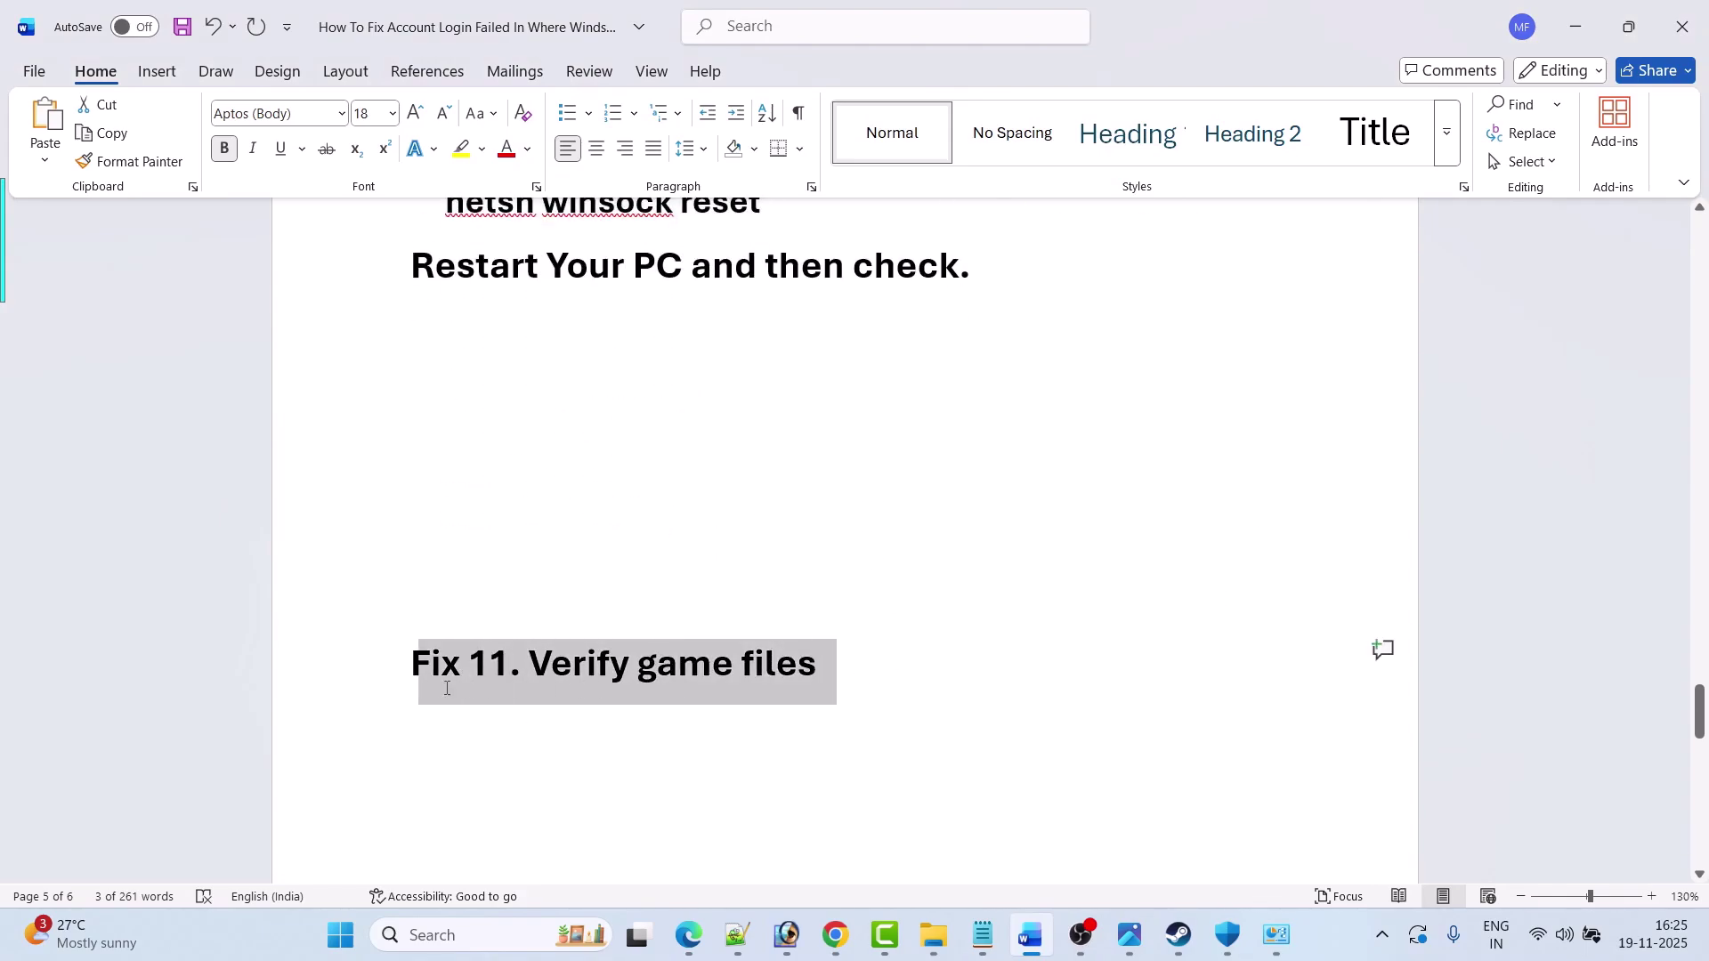
left_click(1166, 753)
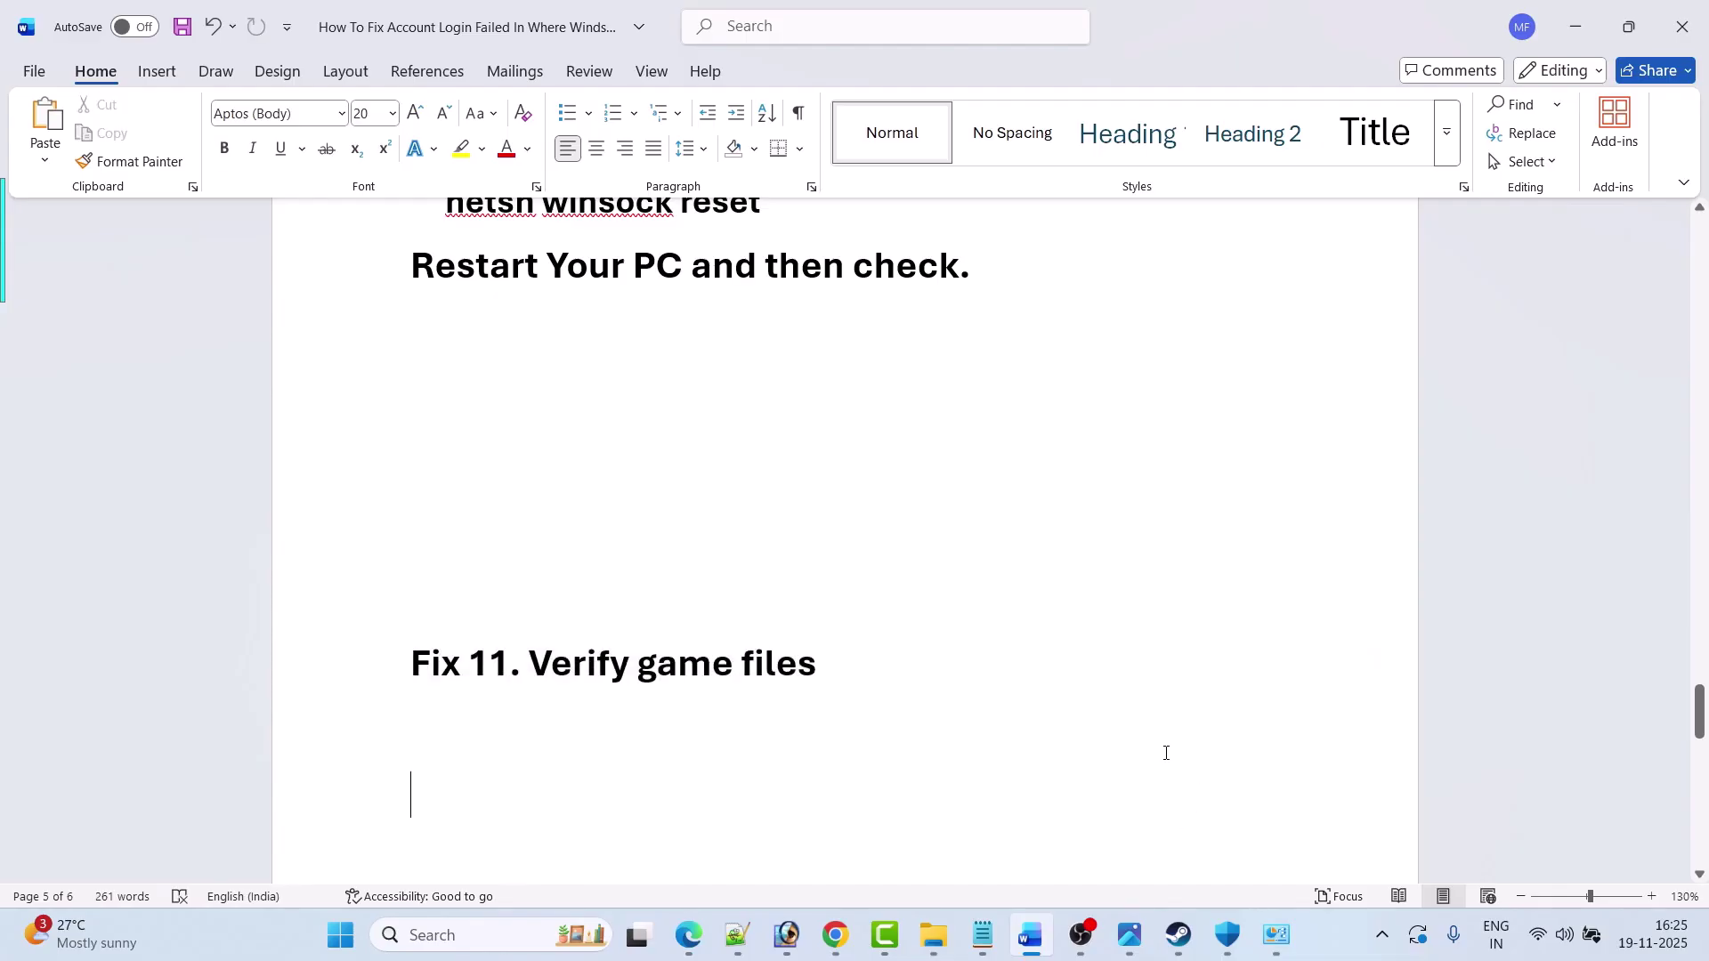
left_click(1179, 935)
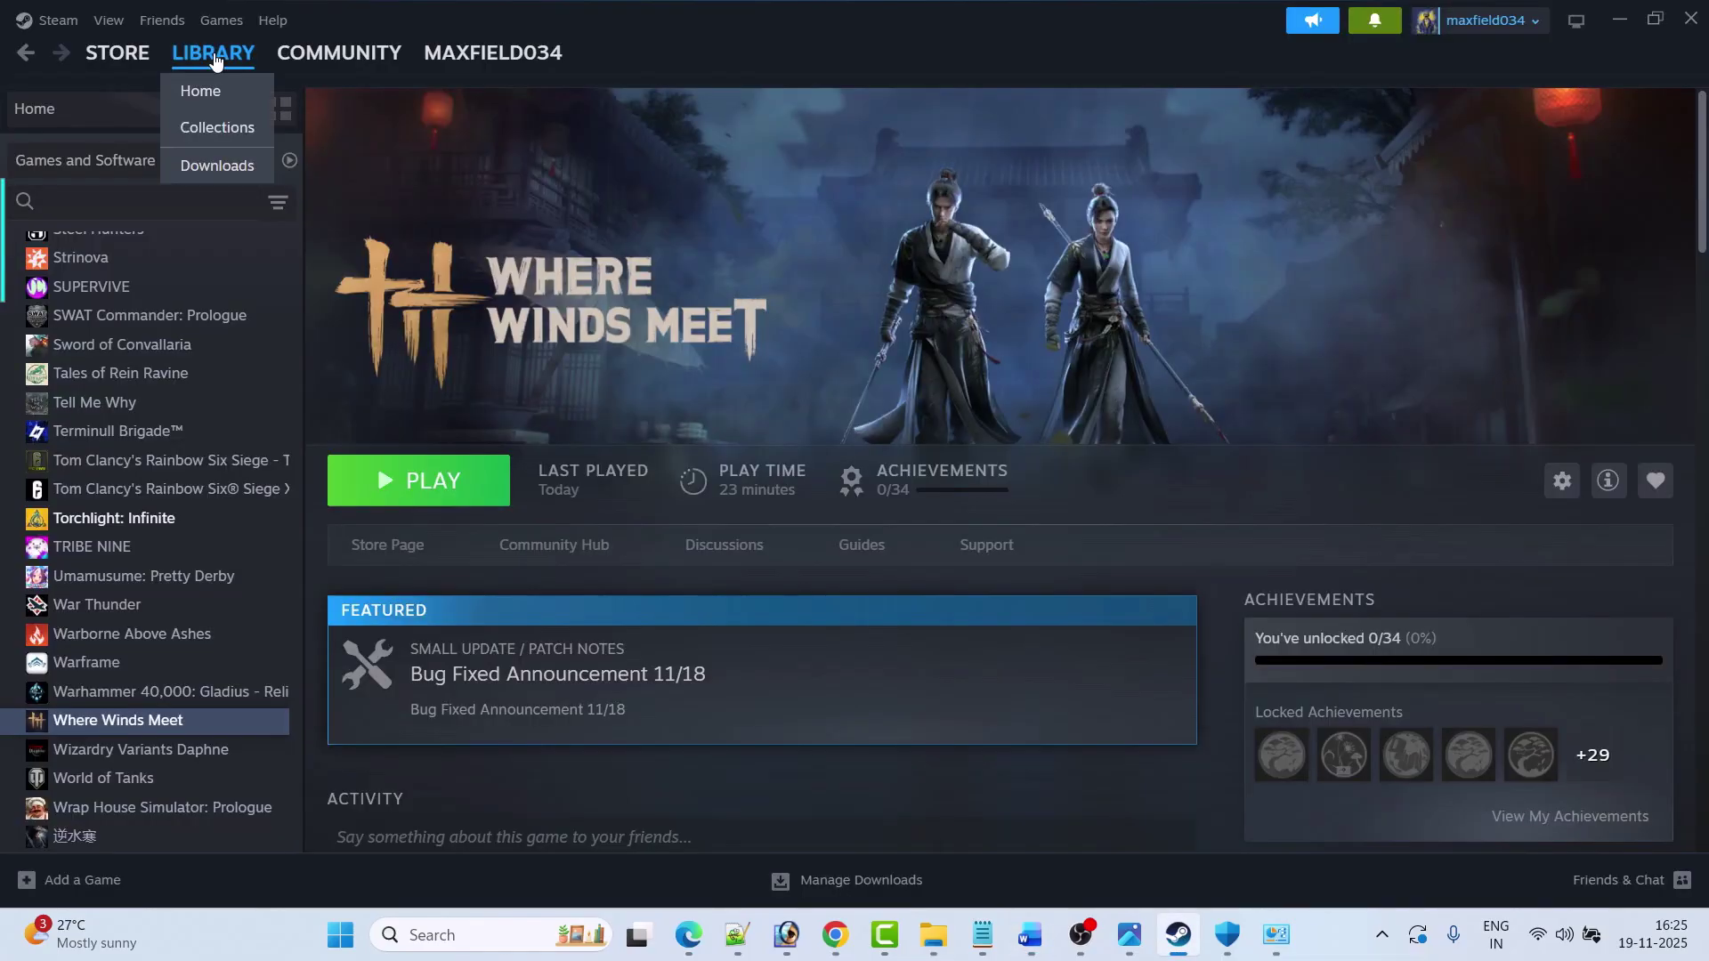
right_click(205, 724)
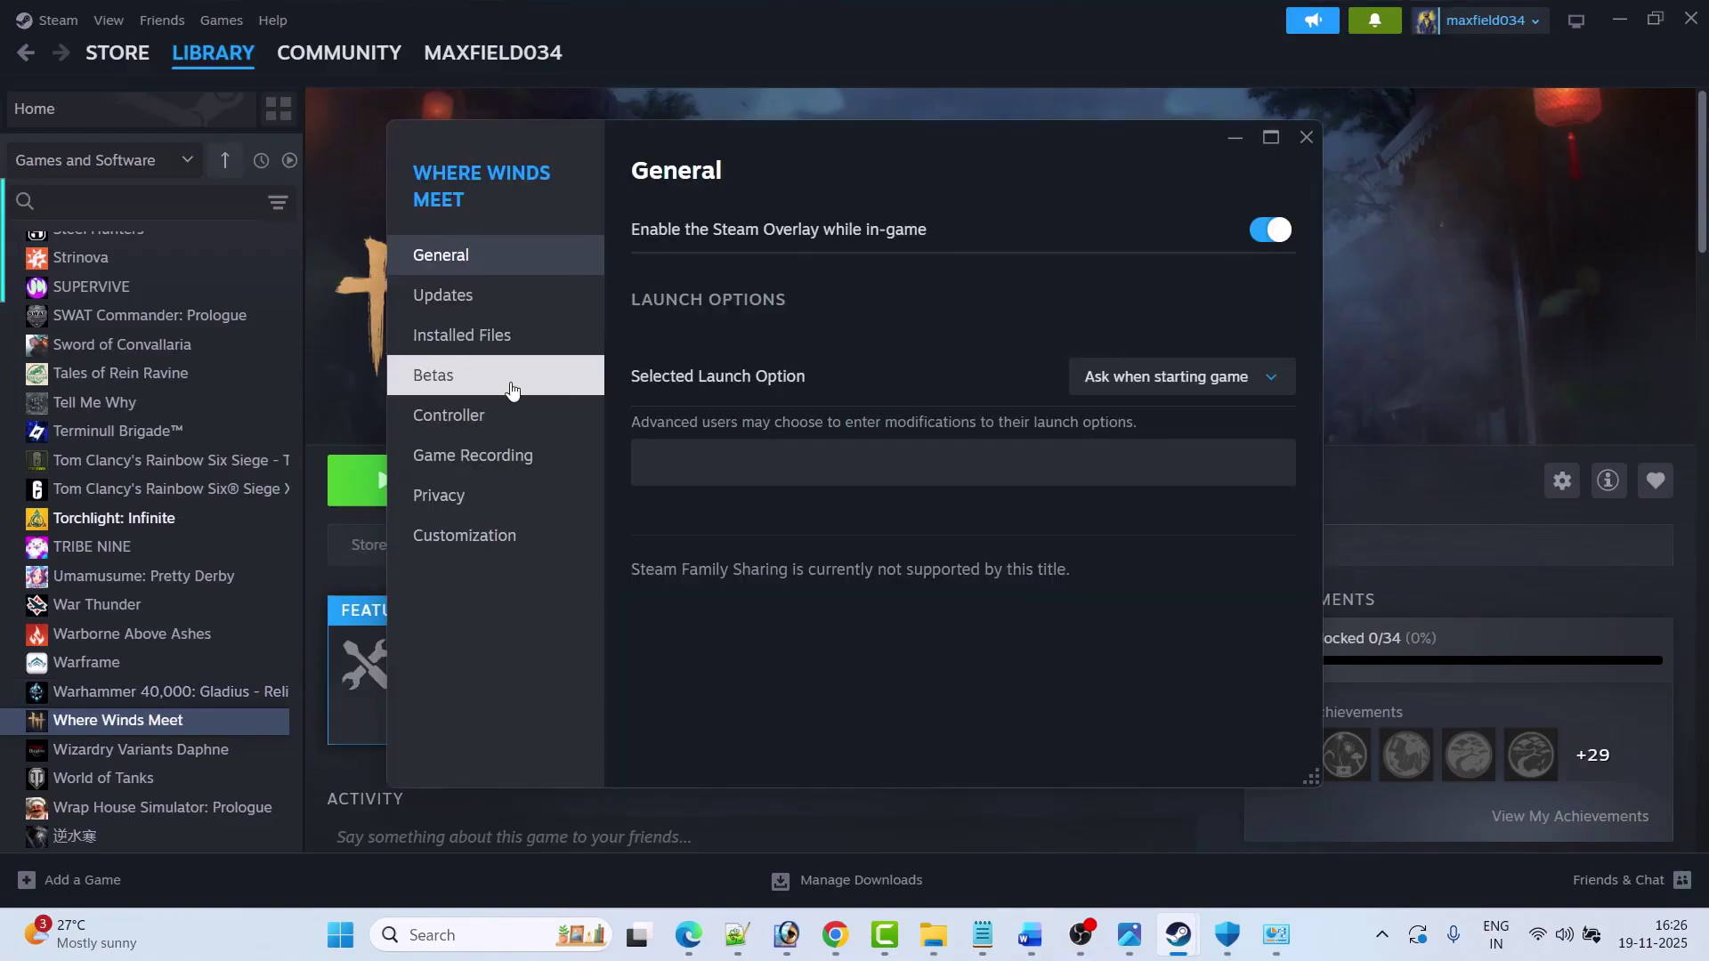
left_click(462, 335)
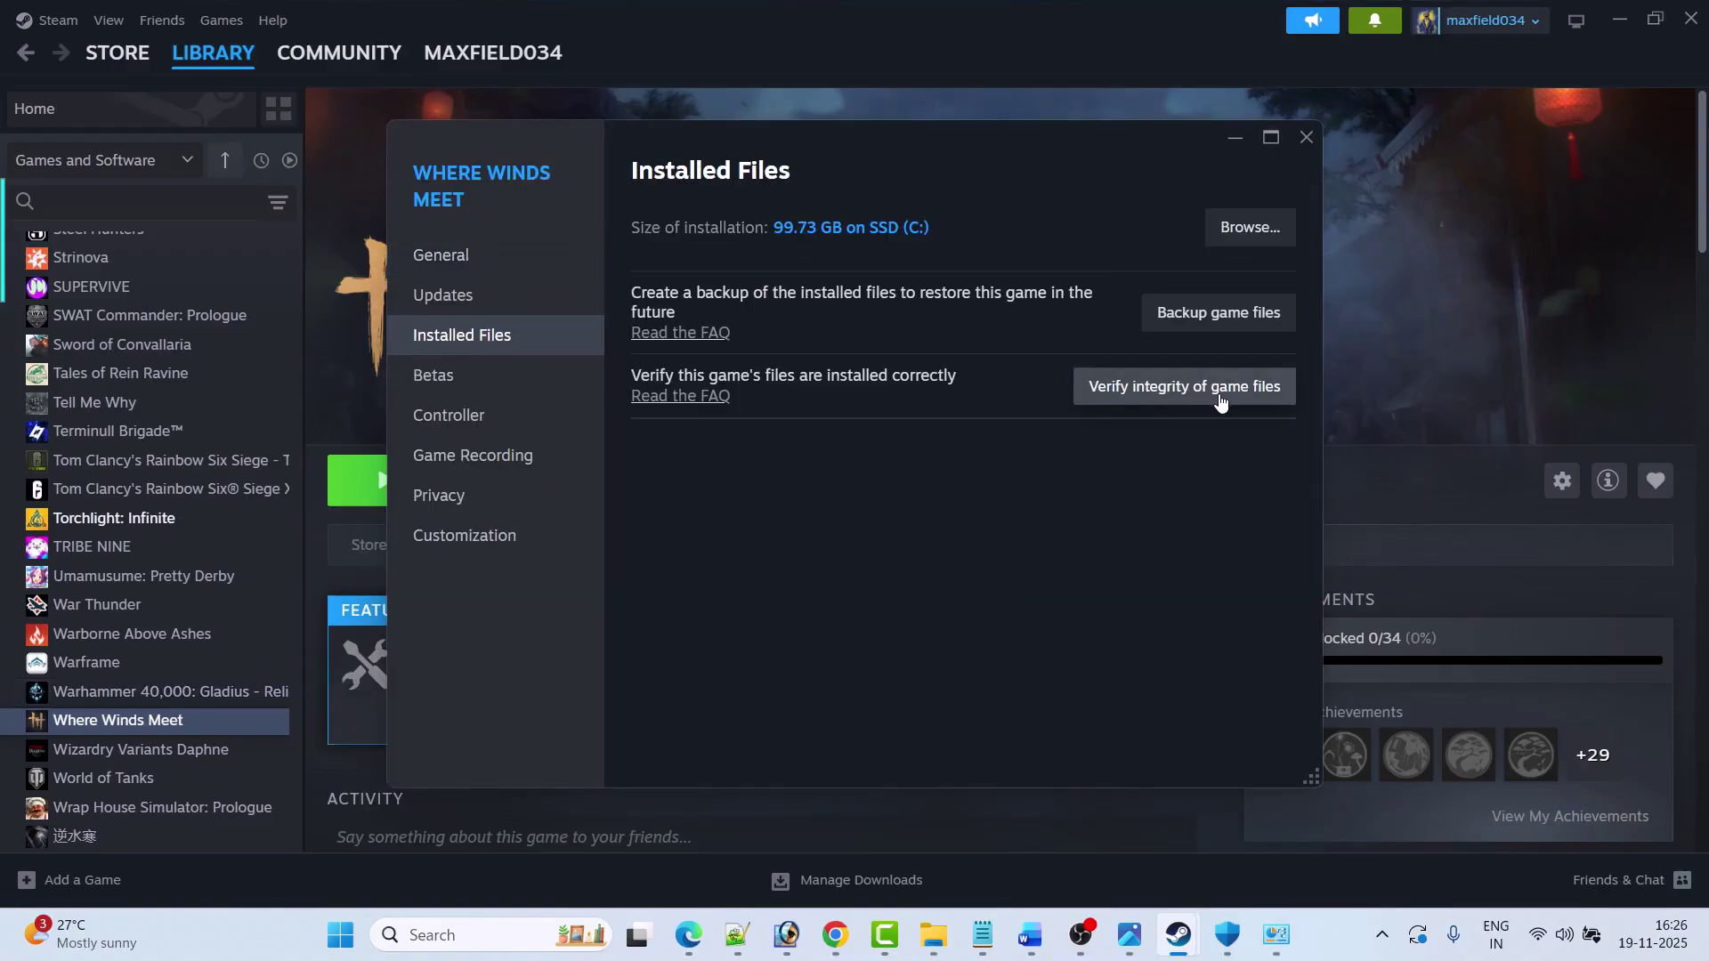
left_click(1314, 140)
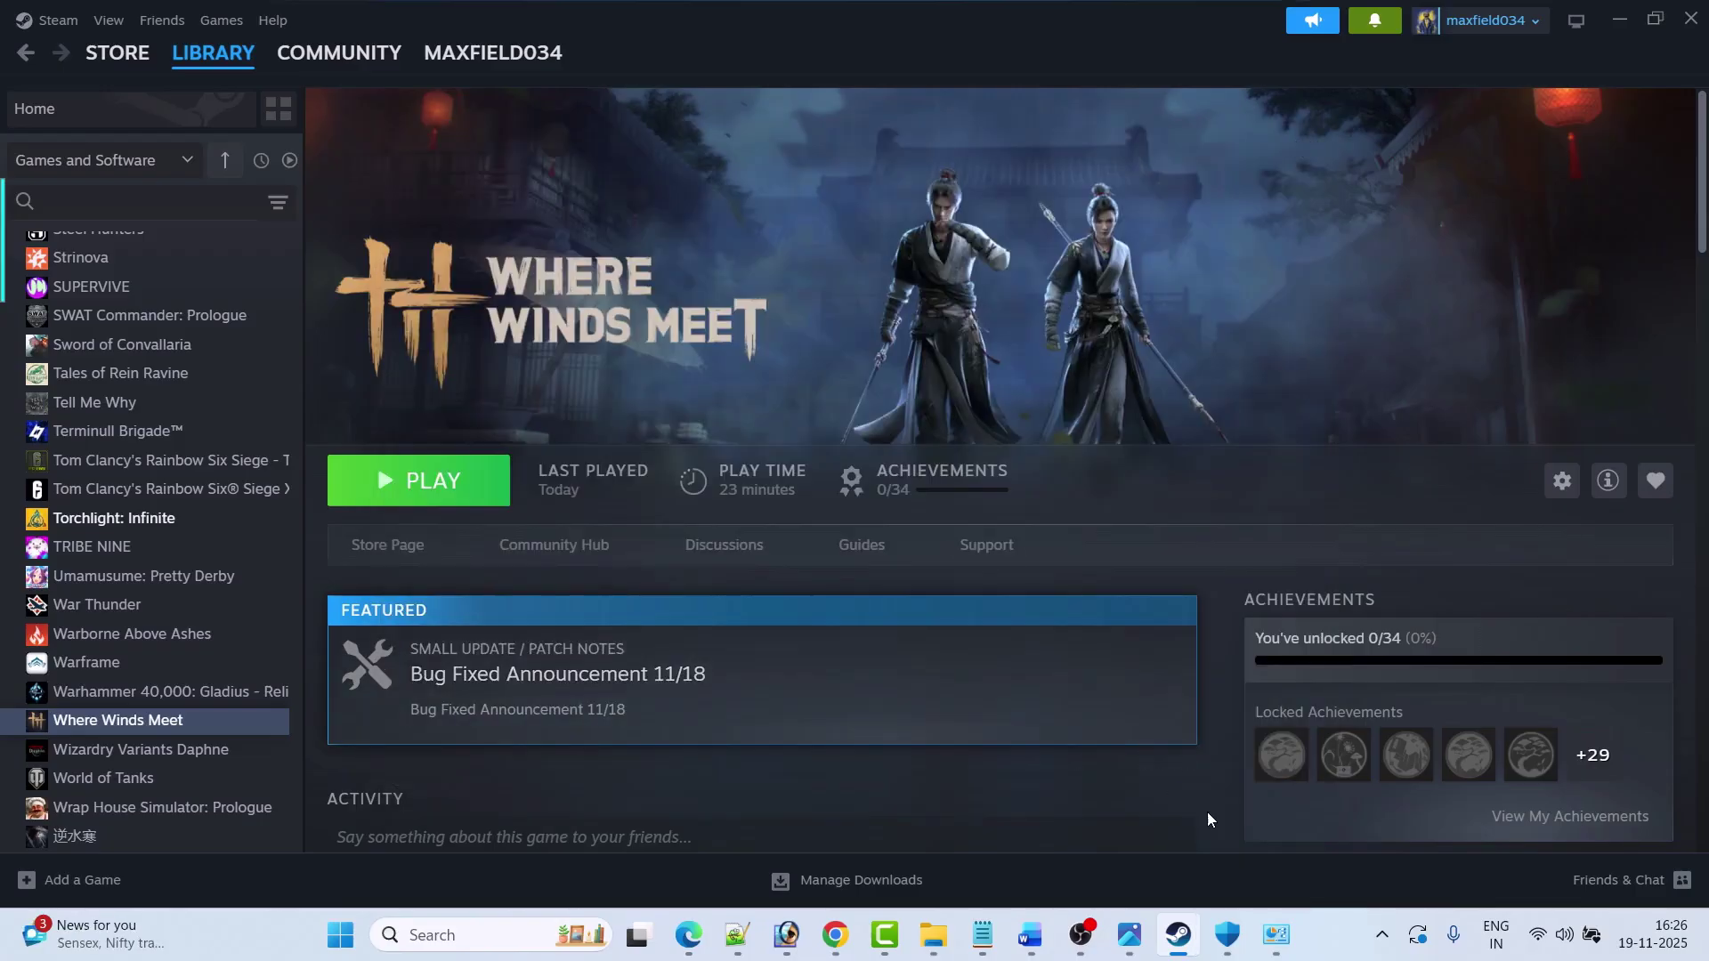
left_click(1030, 934)
Step: Scroll down to Fix 12 and check the Where Winds Meet website in Chrome
scroll(741, 670, "down", 3)
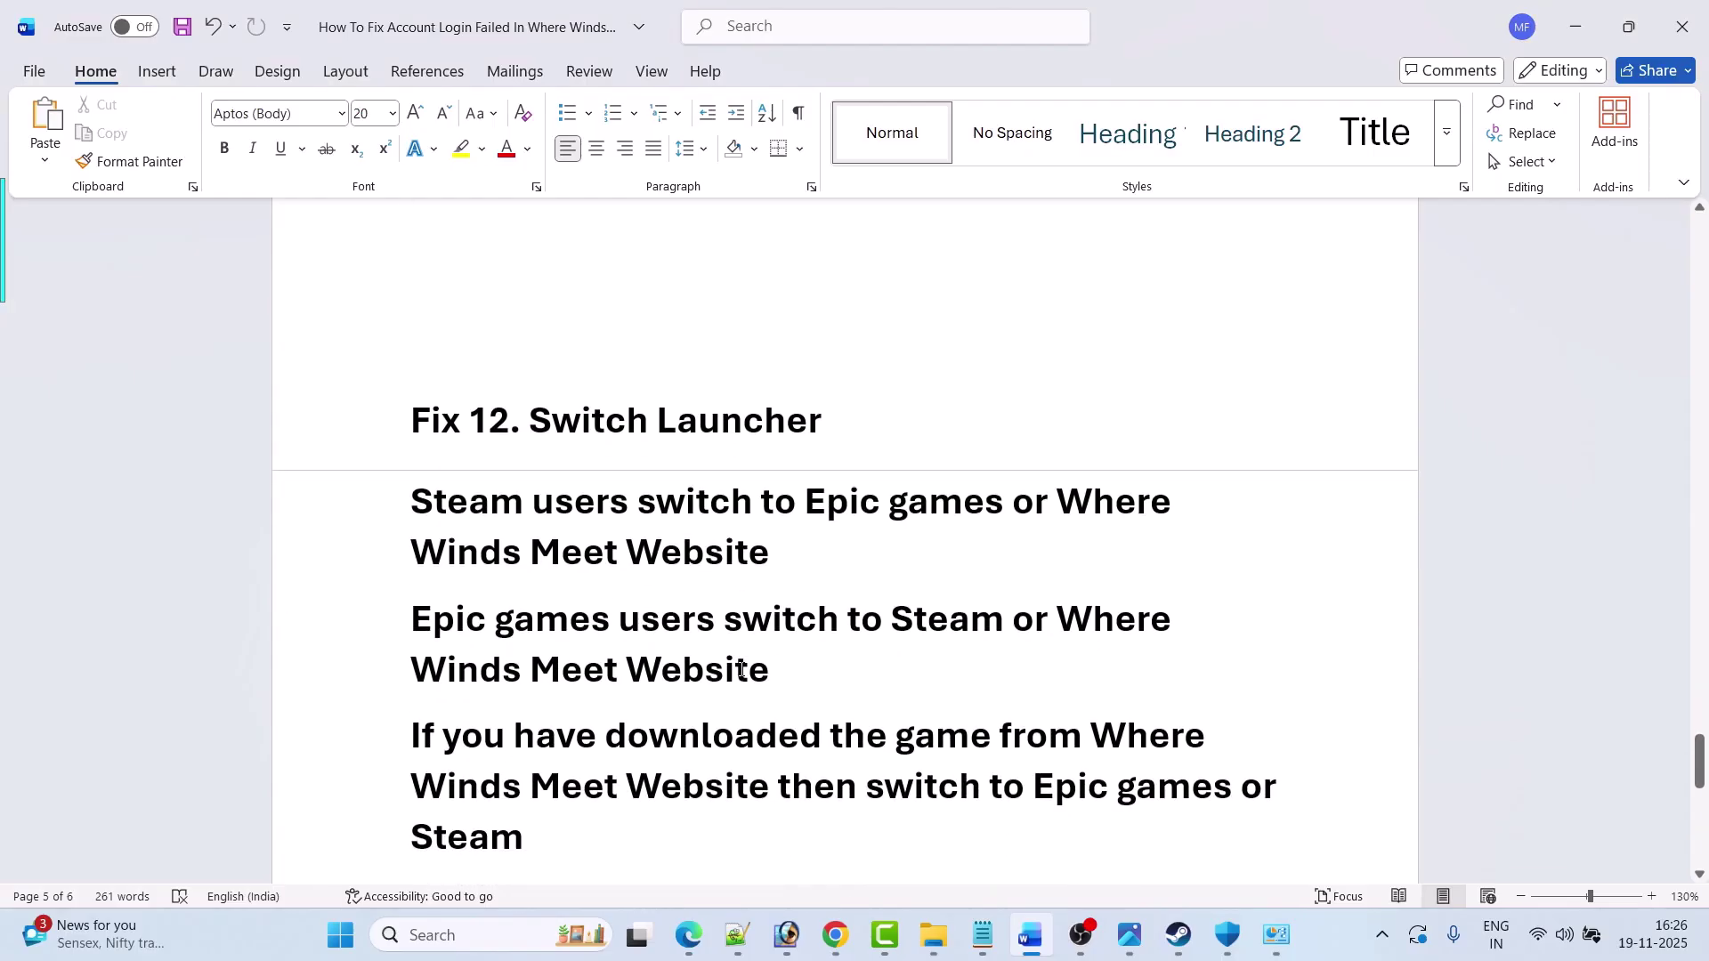
scroll(741, 669, "down", 2)
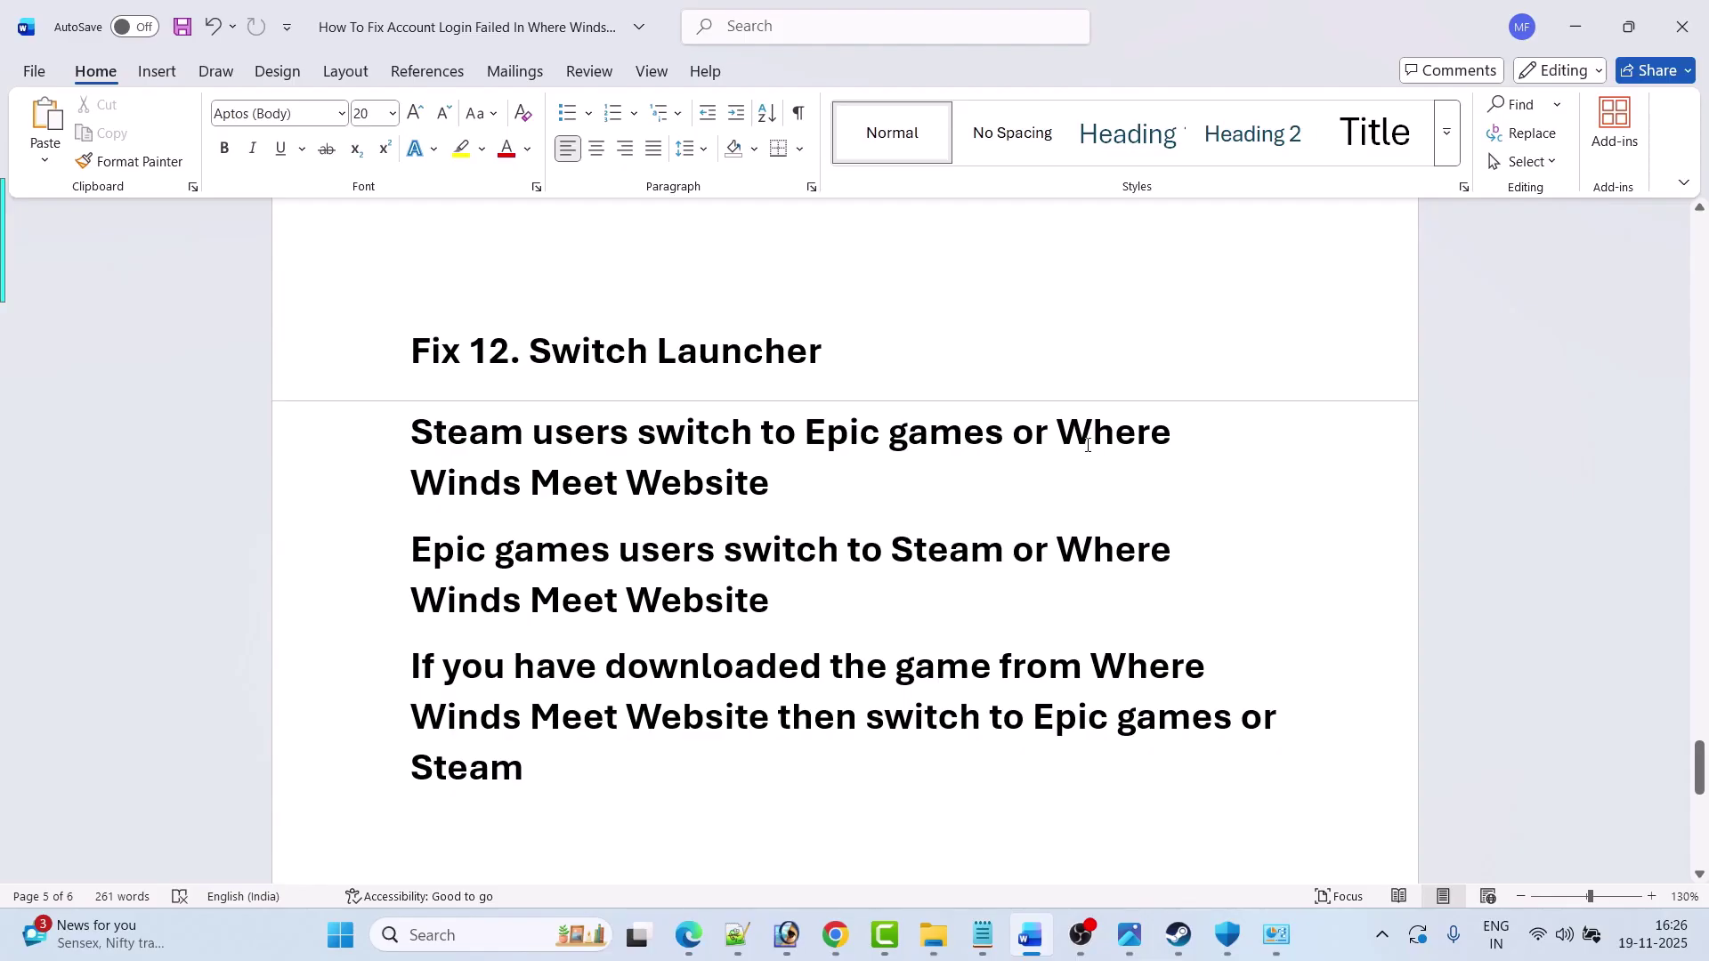
key("alt+Tab")
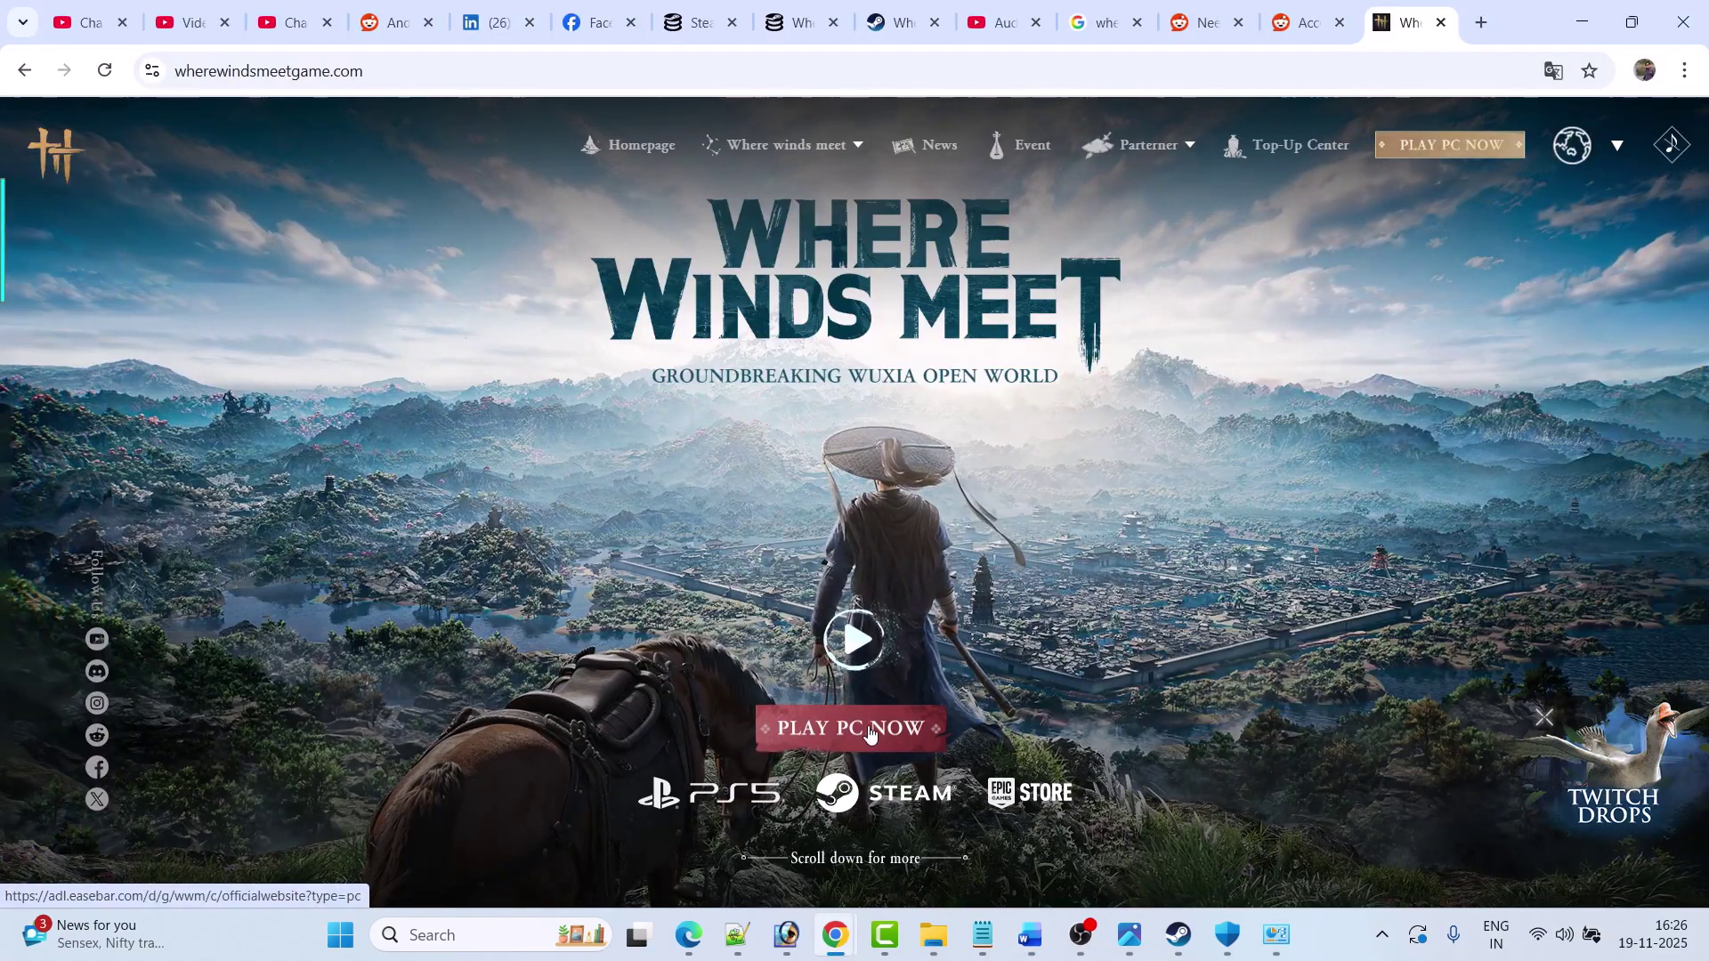
key("alt+Tab")
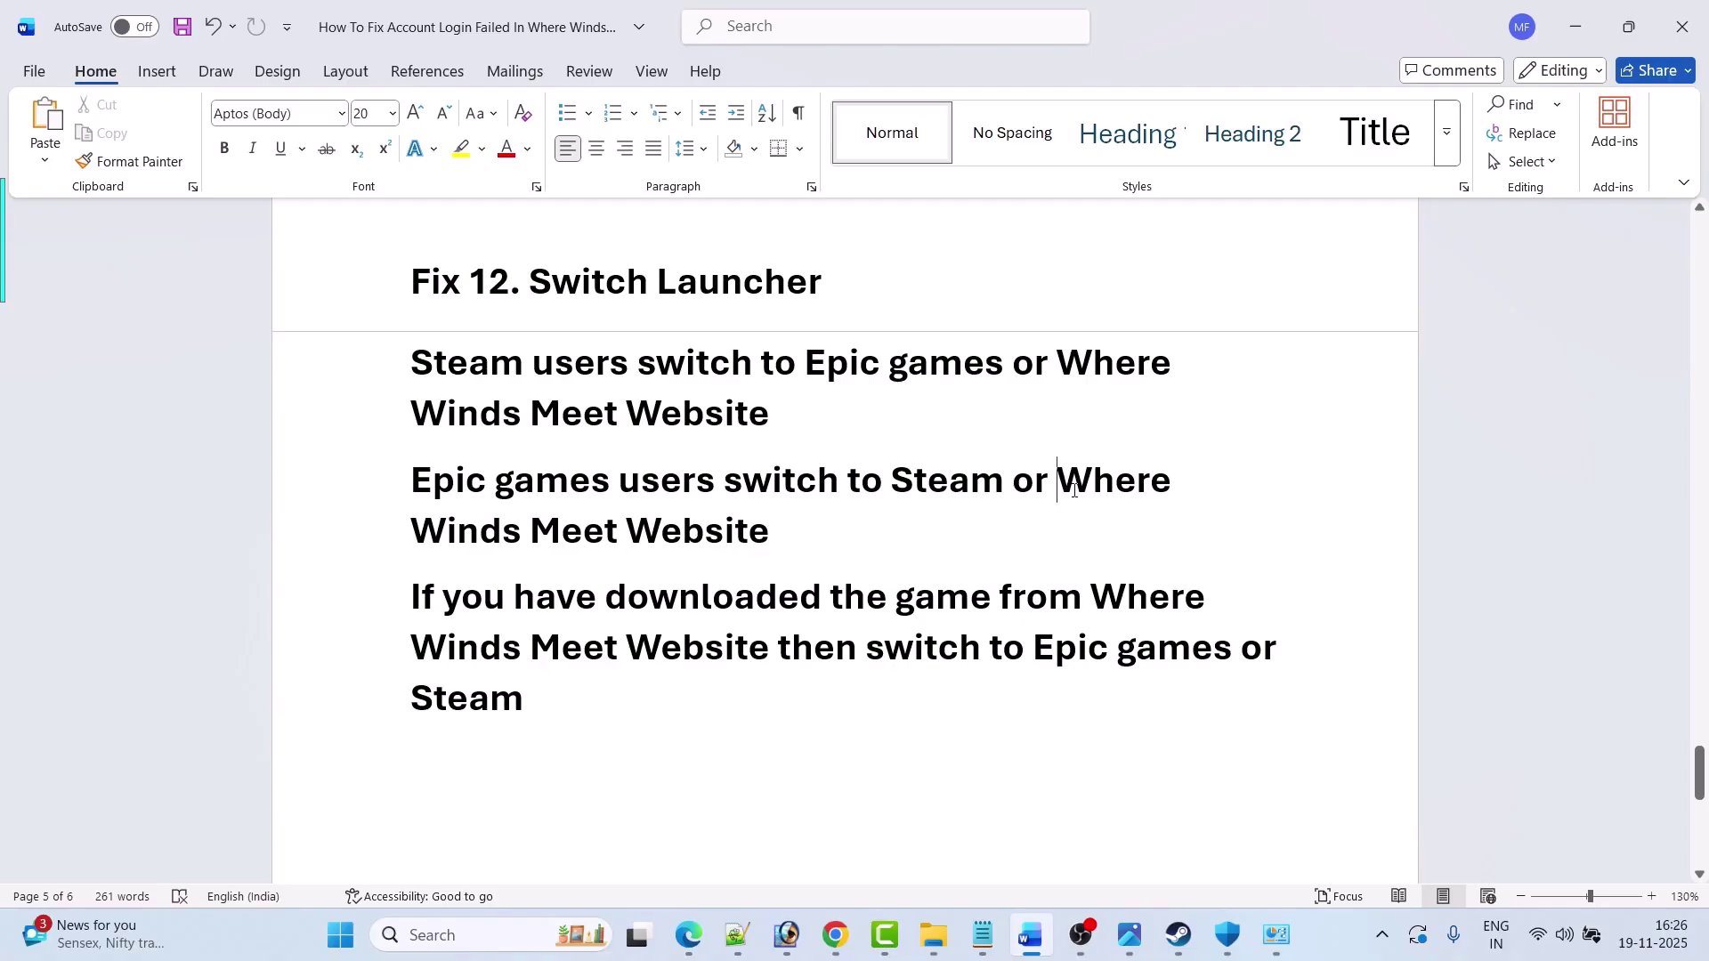
Step: Highlight 'Where Winds Meet Website', 'Epic games or Steam' and the 'Switch Launcher' heading
left_click_drag(1068, 486, 1057, 534)
left_click(611, 692)
left_click_drag(1059, 650, 599, 690)
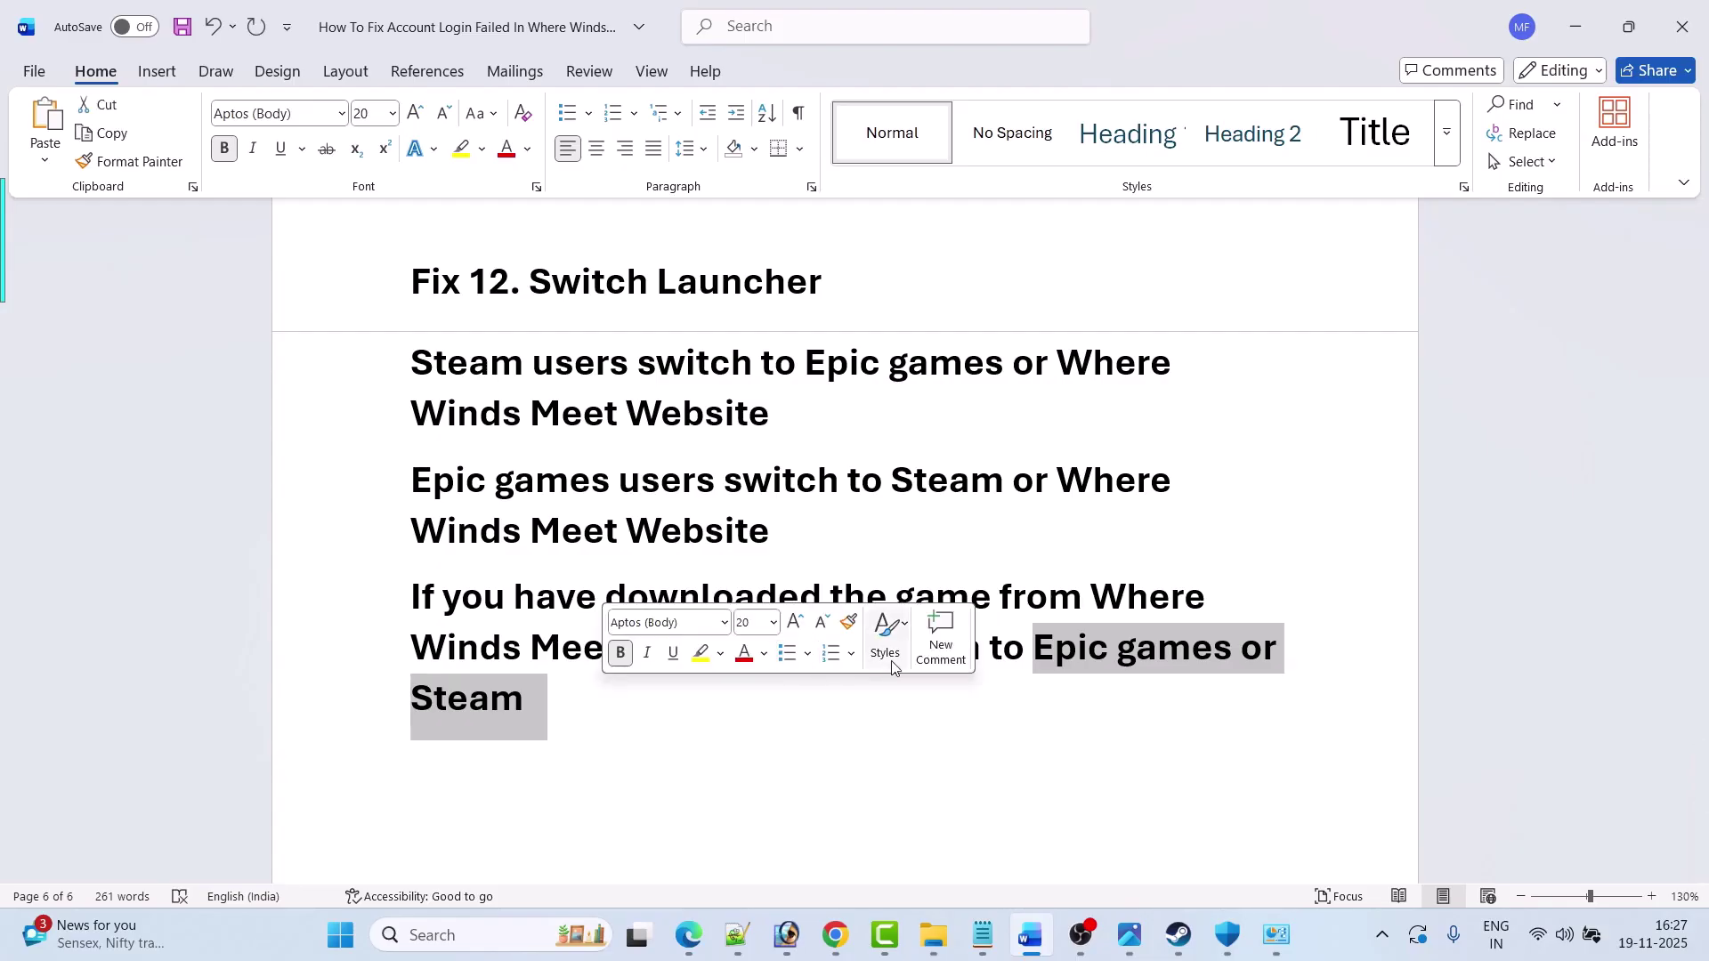
left_click(1093, 598)
left_click_drag(828, 283, 532, 283)
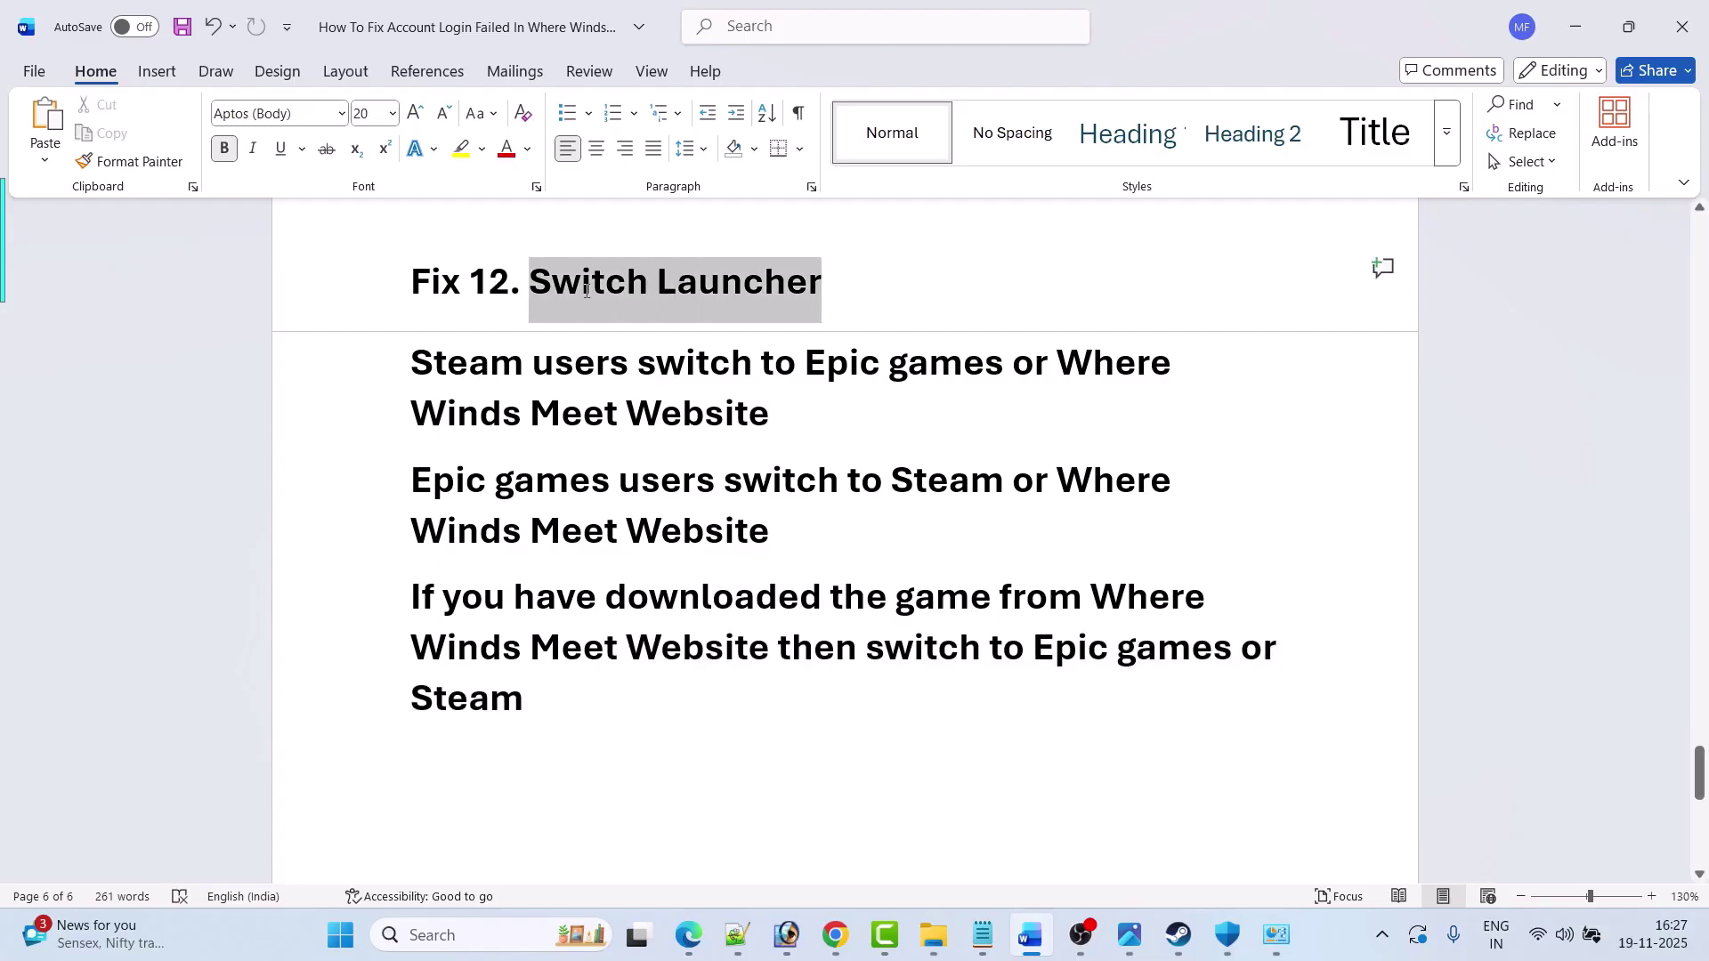
left_click(819, 530)
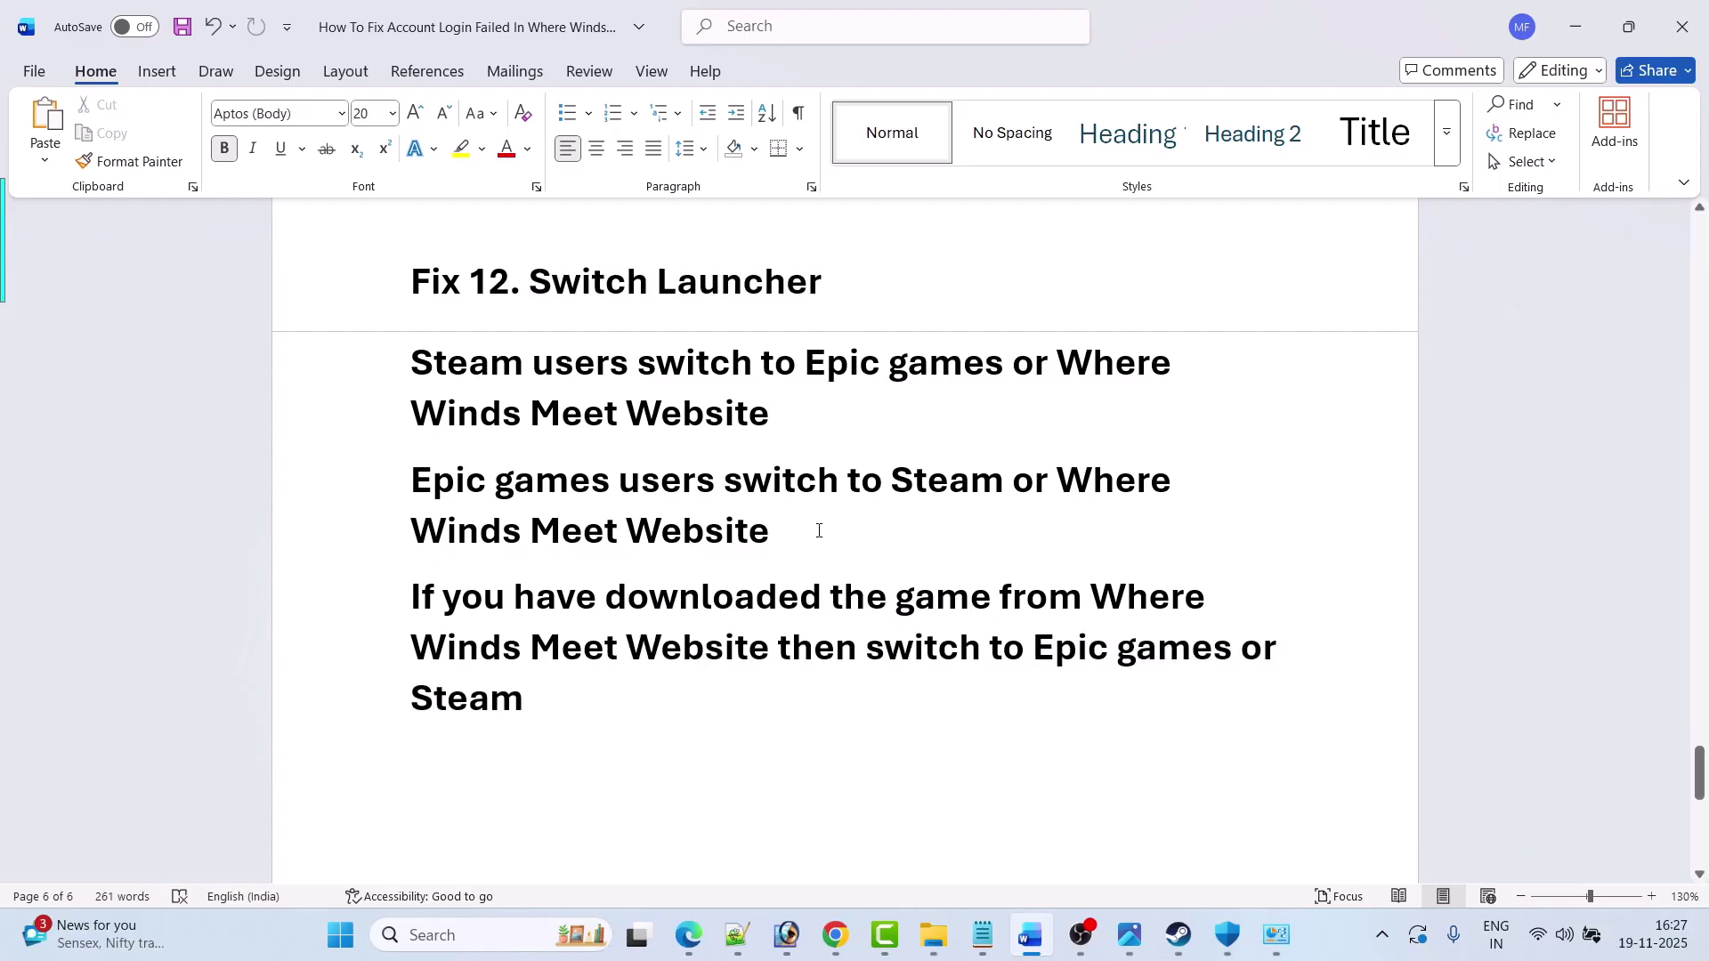